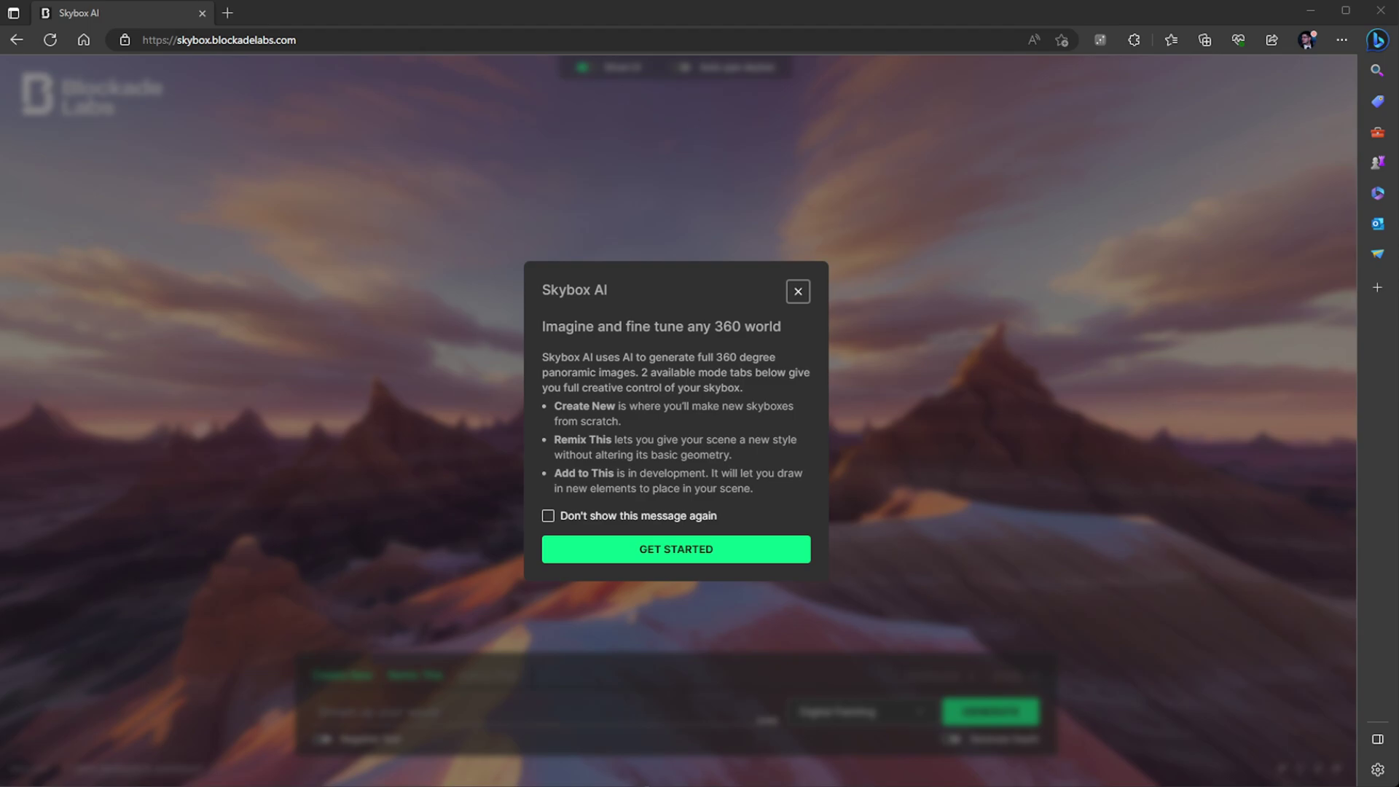
Step: Dismiss the welcome message and look around the default desert skybox, including its ground, sky and horizon
{"action": "left_click", "coordinate": [479, 2]}
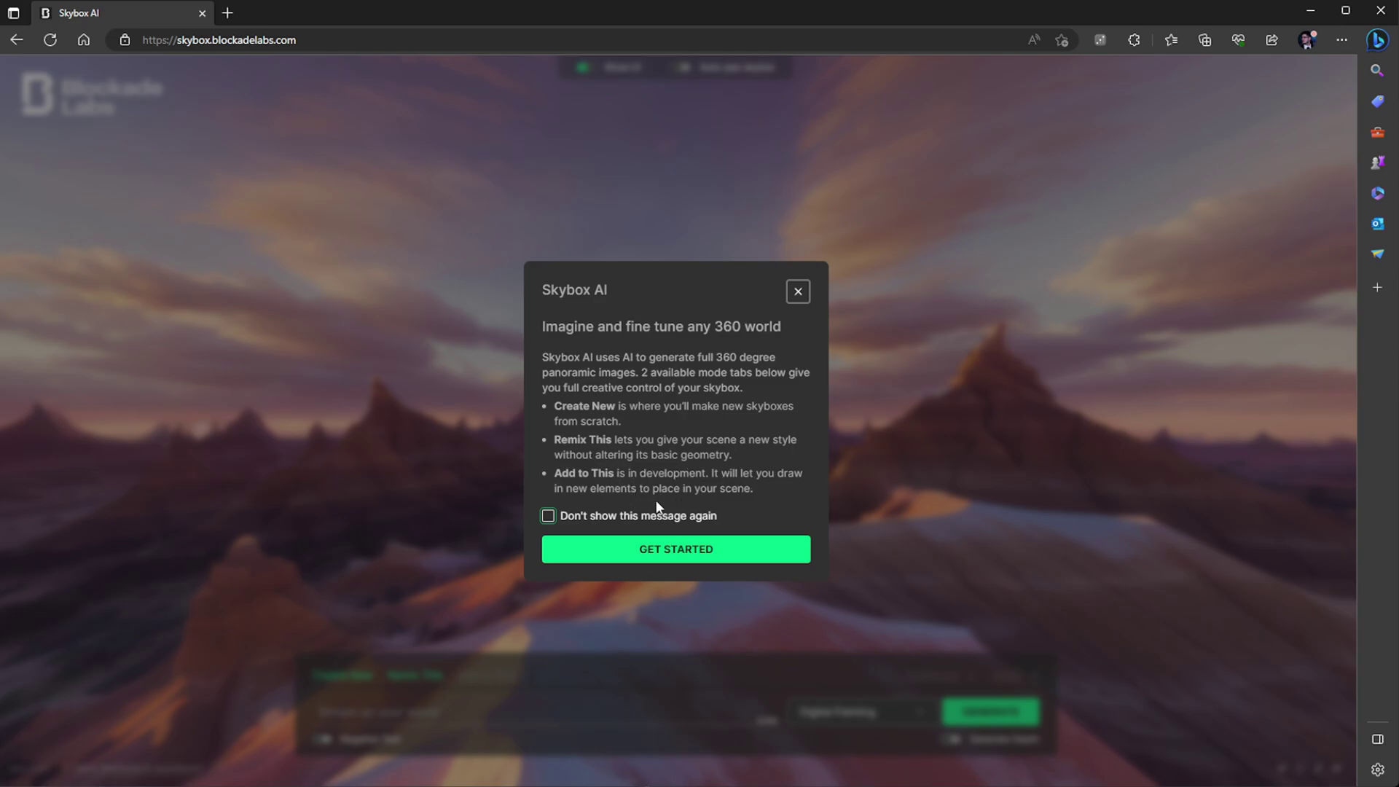
{"action": "left_click", "coordinate": [636, 549]}
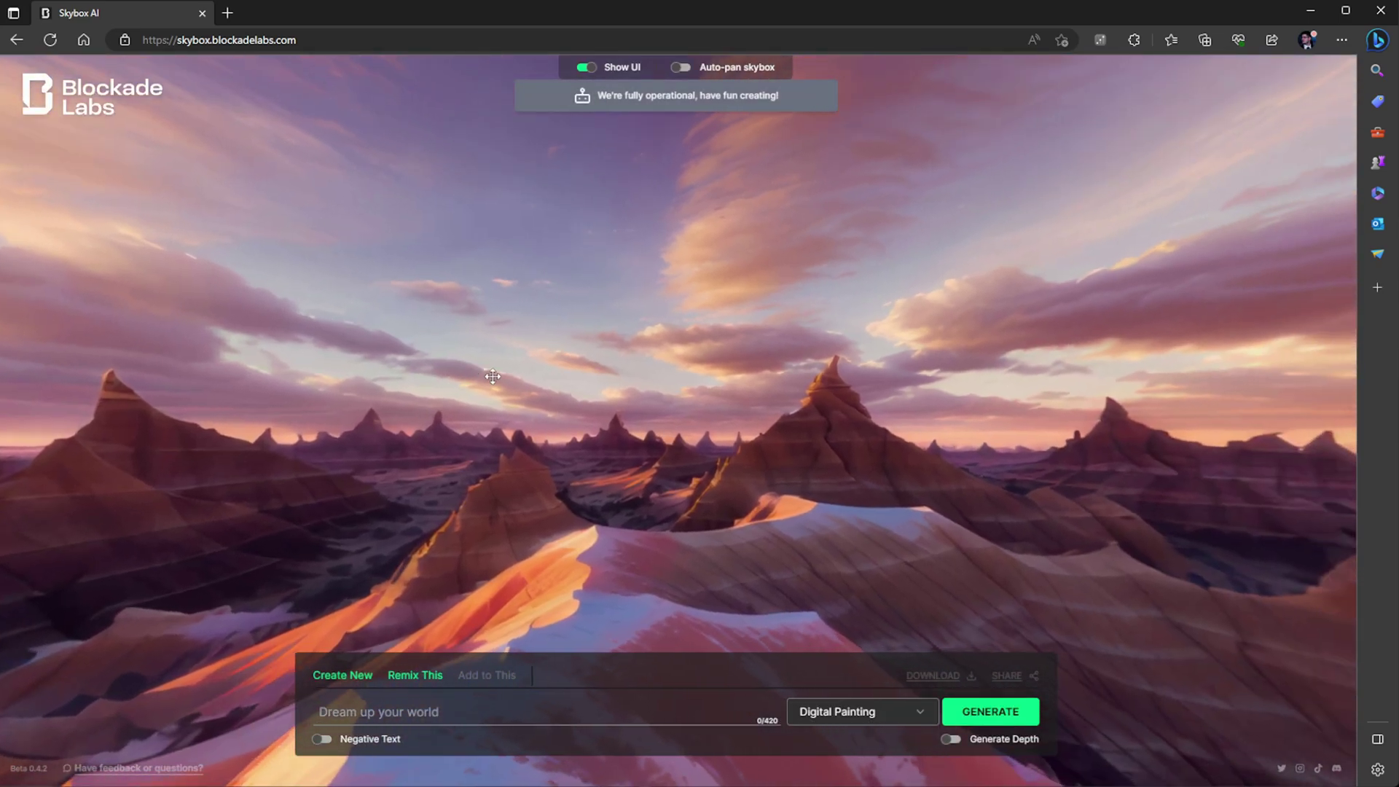
{"action": "left_click_drag", "start_coordinate": [493, 376], "coordinate": [880, 356]}
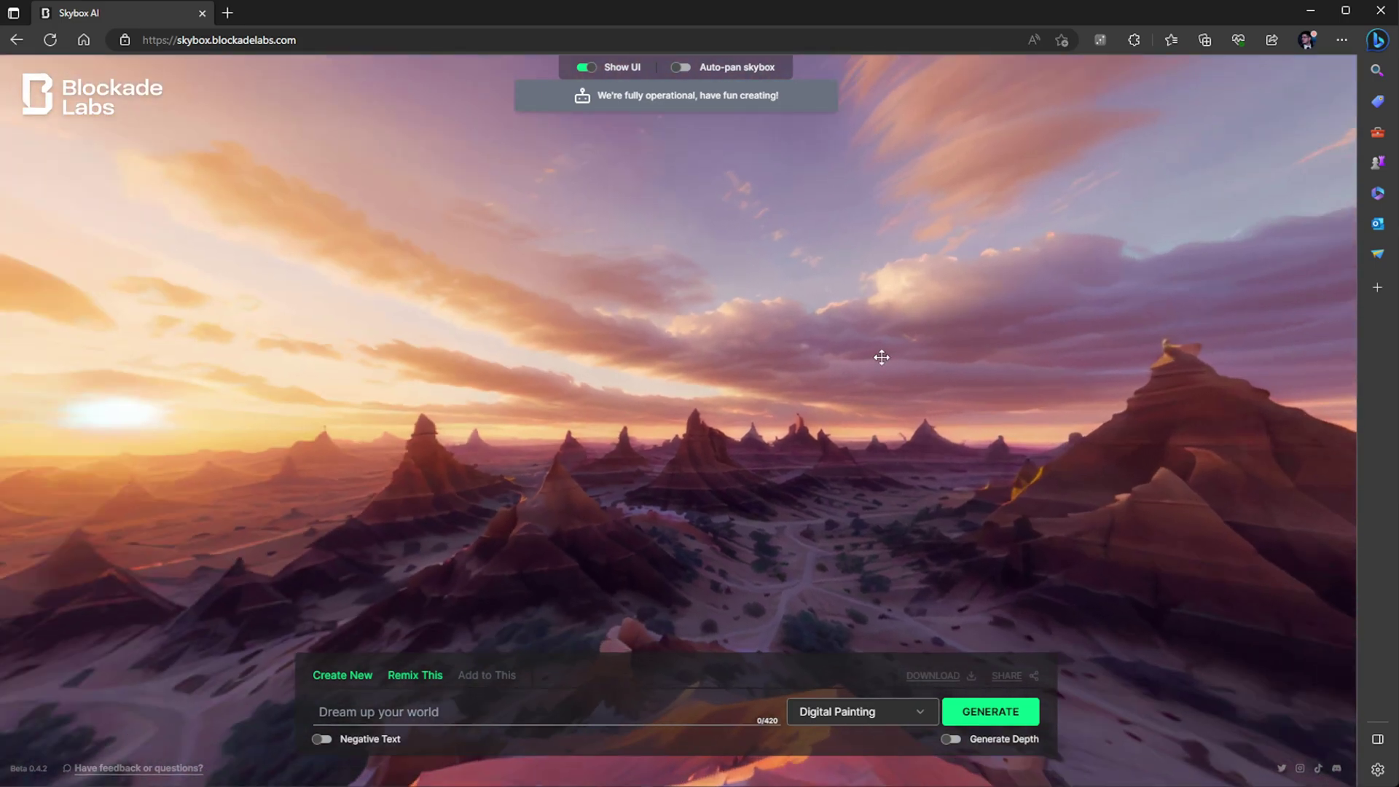
{"action": "left_click_drag", "start_coordinate": [262, 381], "coordinate": [649, 401]}
{"action": "left_click_drag", "start_coordinate": [582, 274], "coordinate": [581, 356]}
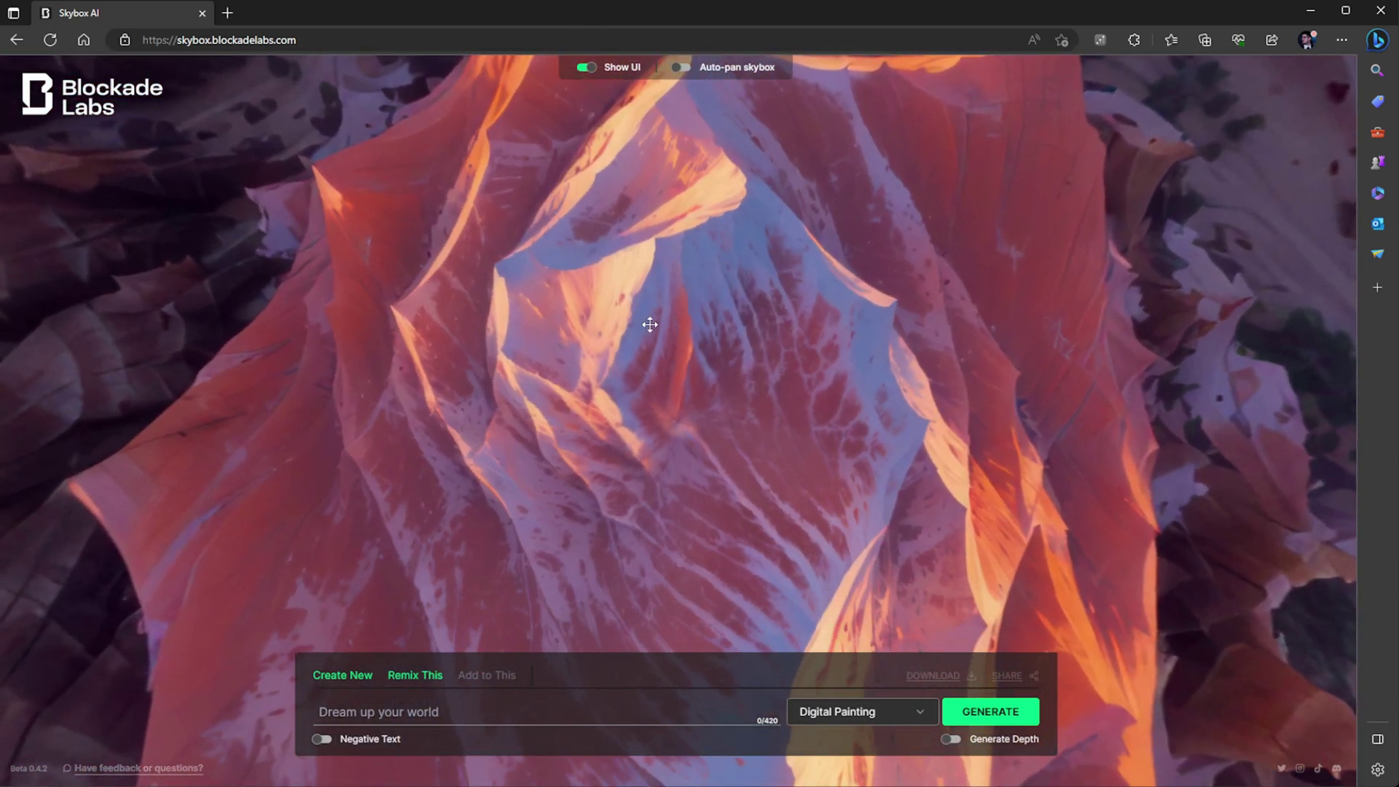
{"action": "left_click_drag", "start_coordinate": [809, 390], "coordinate": [674, 399]}
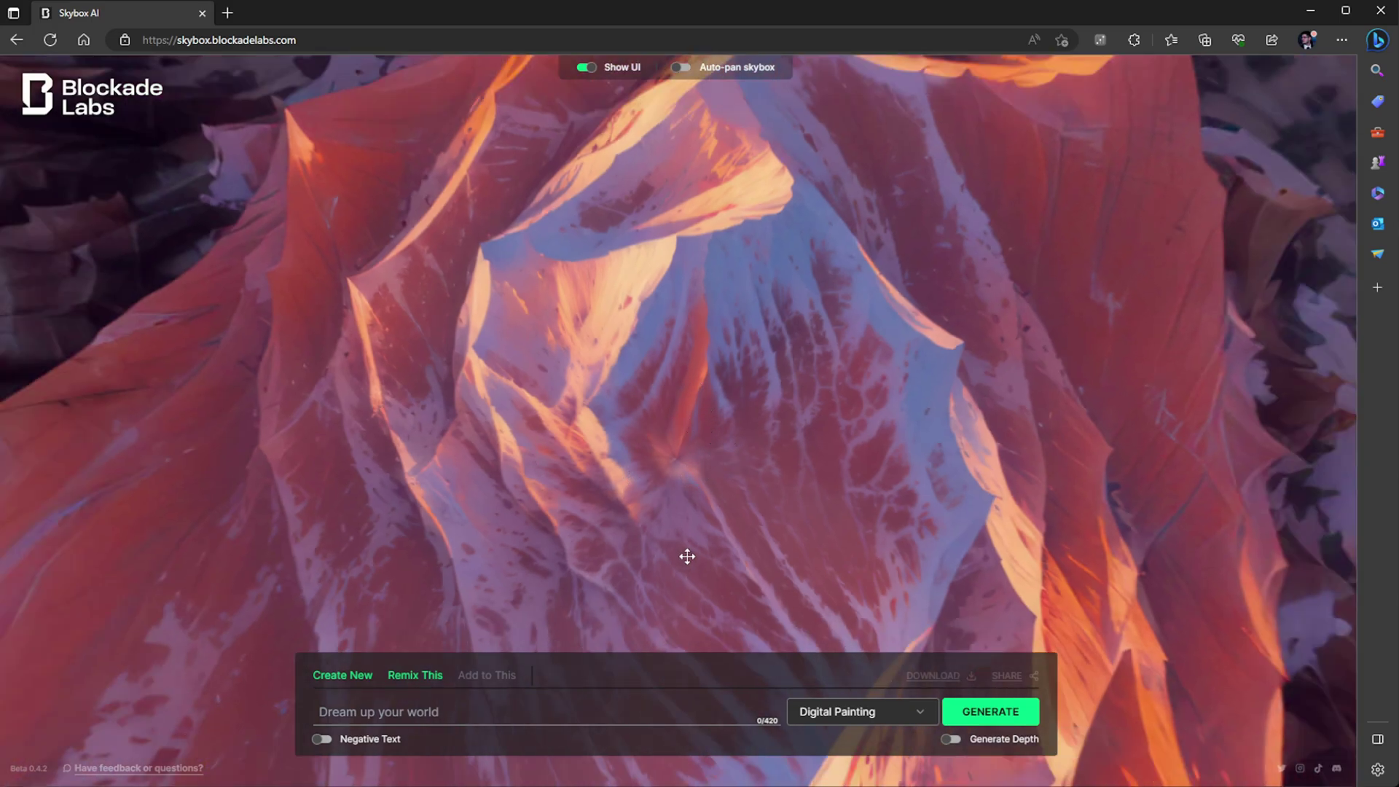
{"action": "left_click_drag", "start_coordinate": [678, 474], "coordinate": [653, 703]}
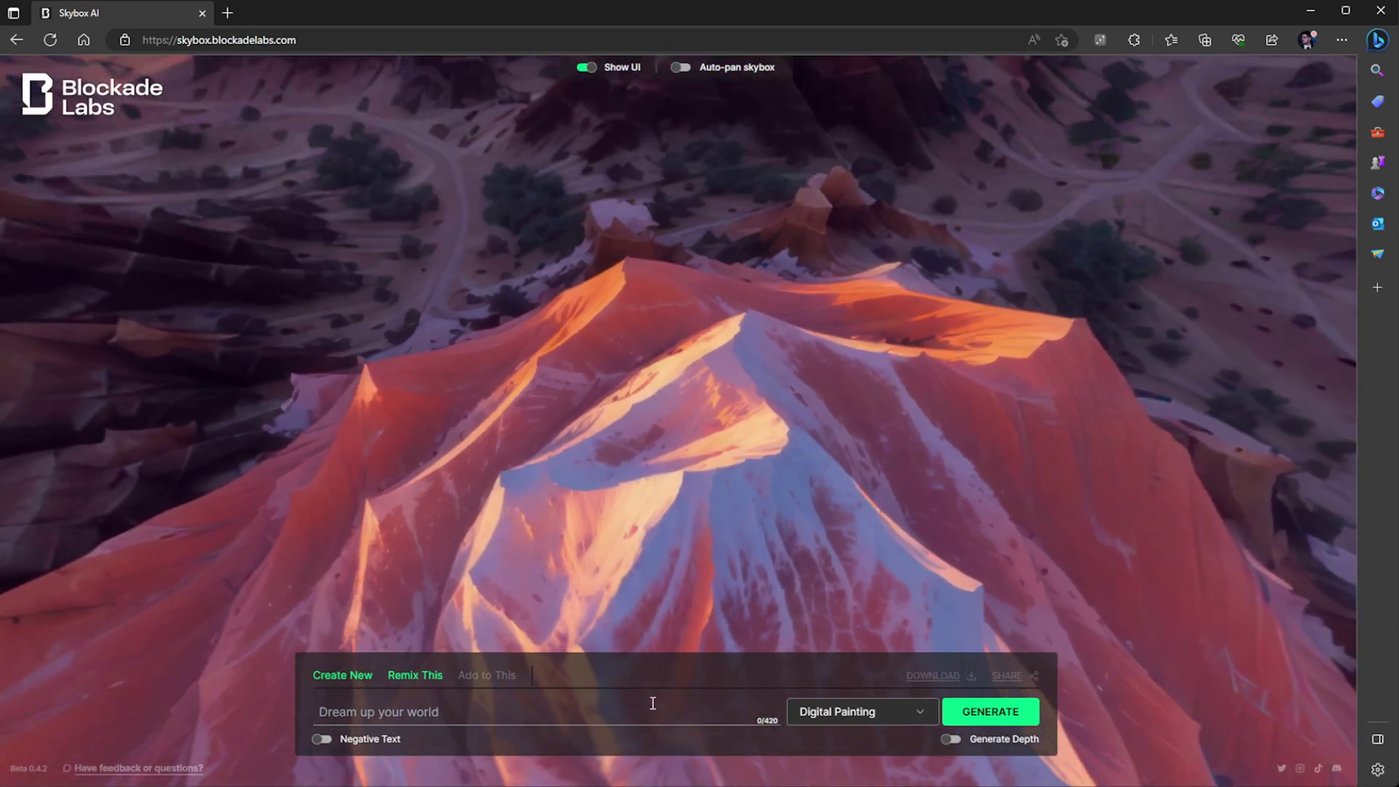
{"action": "left_click_drag", "start_coordinate": [553, 484], "coordinate": [461, 691]}
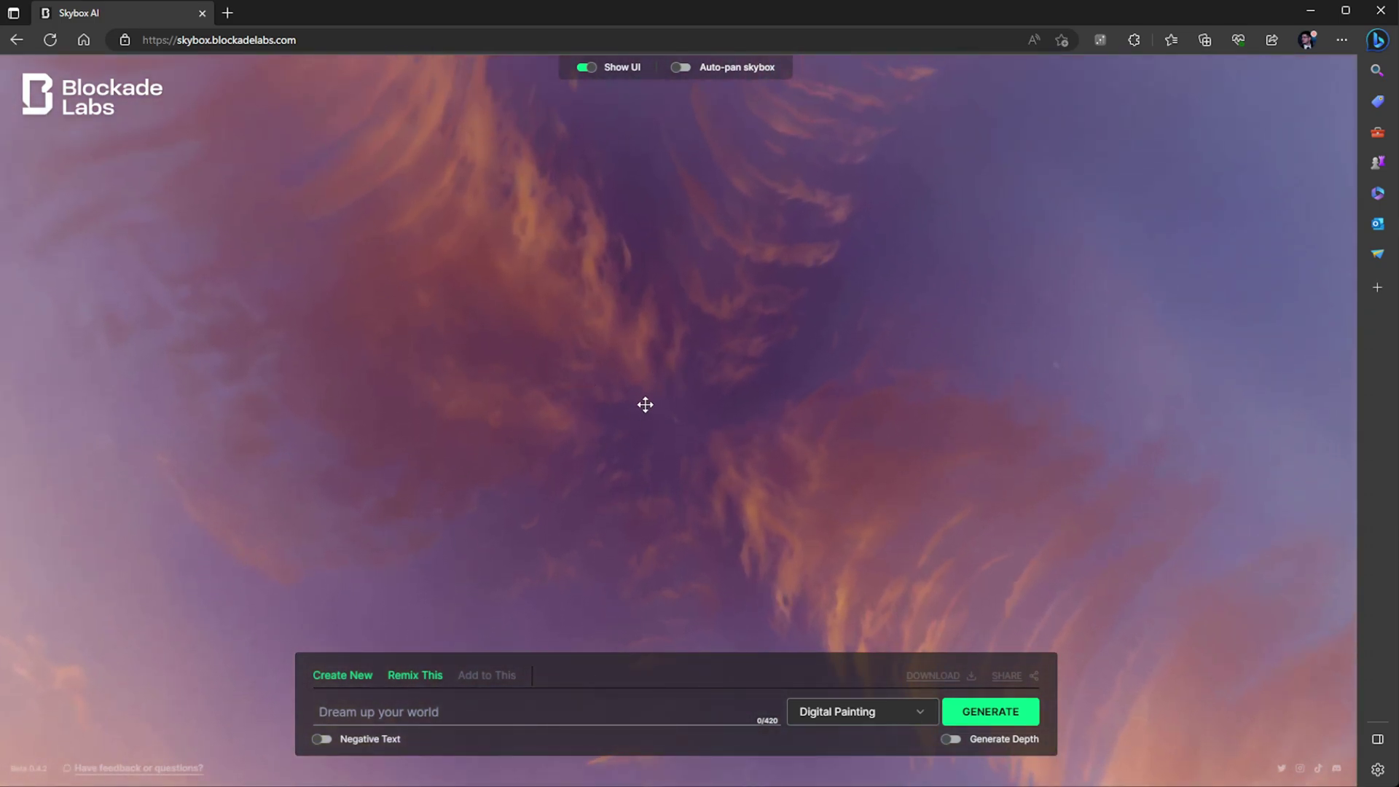
{"action": "left_click_drag", "start_coordinate": [644, 403], "coordinate": [634, 532]}
{"action": "left_click_drag", "start_coordinate": [441, 454], "coordinate": [573, 53]}
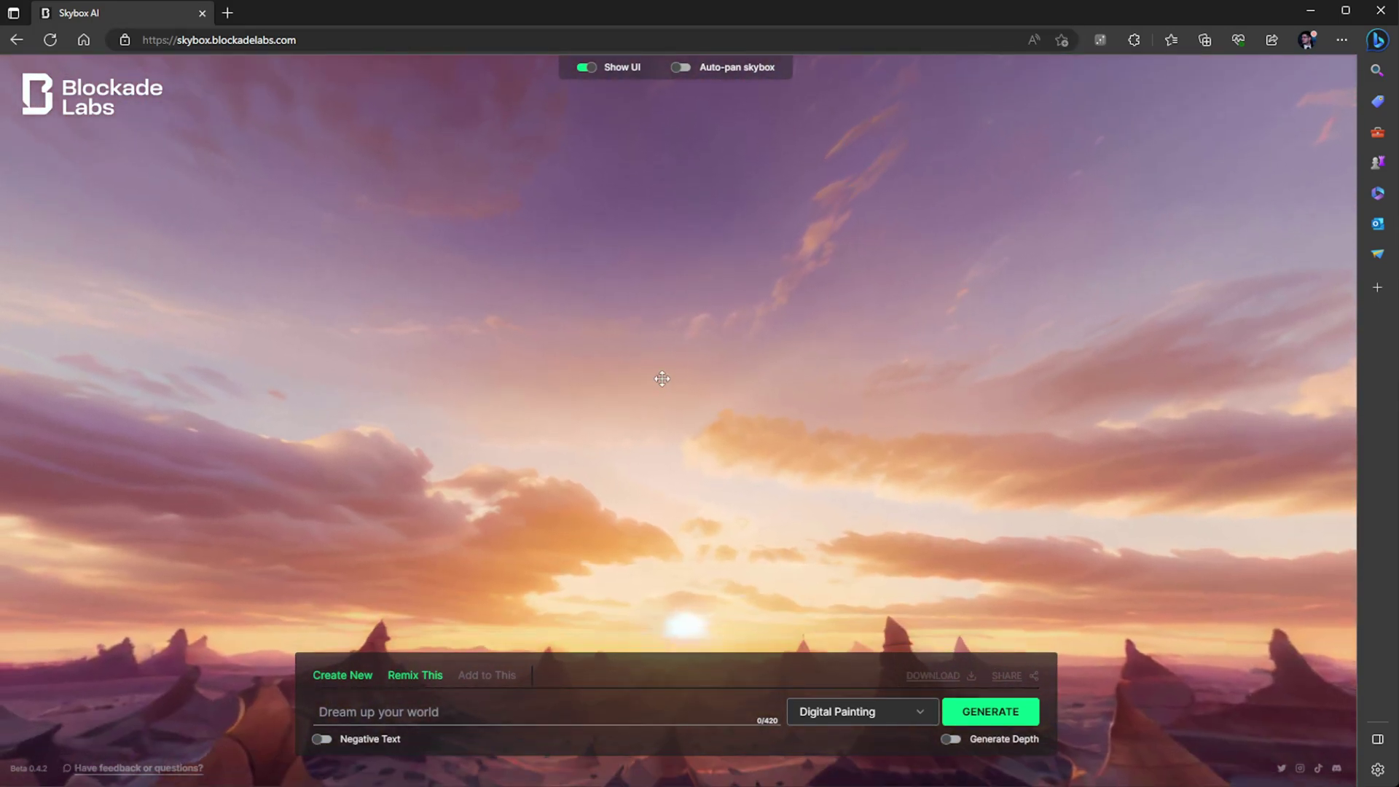
{"action": "left_click_drag", "start_coordinate": [658, 379], "coordinate": [625, 237]}
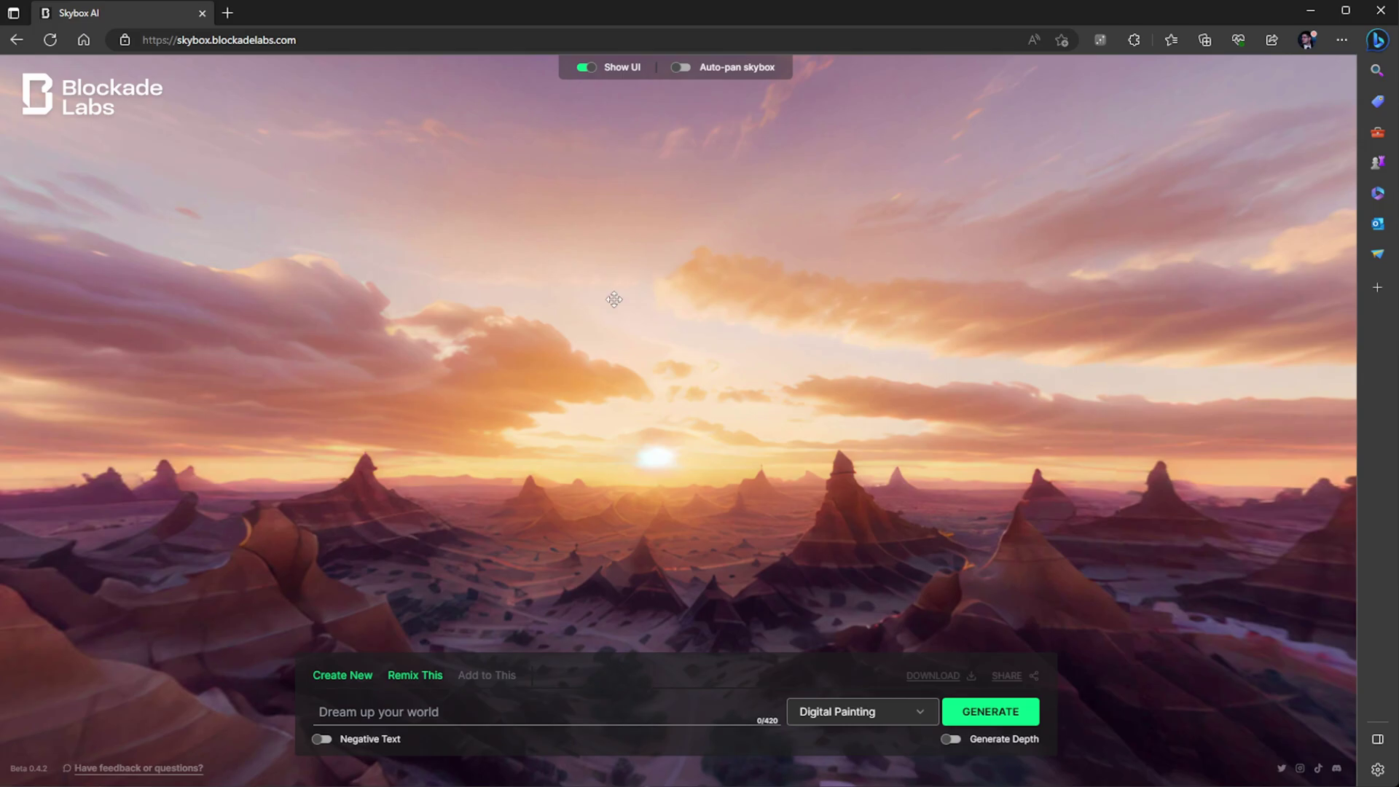
{"action": "left_click_drag", "start_coordinate": [565, 372], "coordinate": [651, 552]}
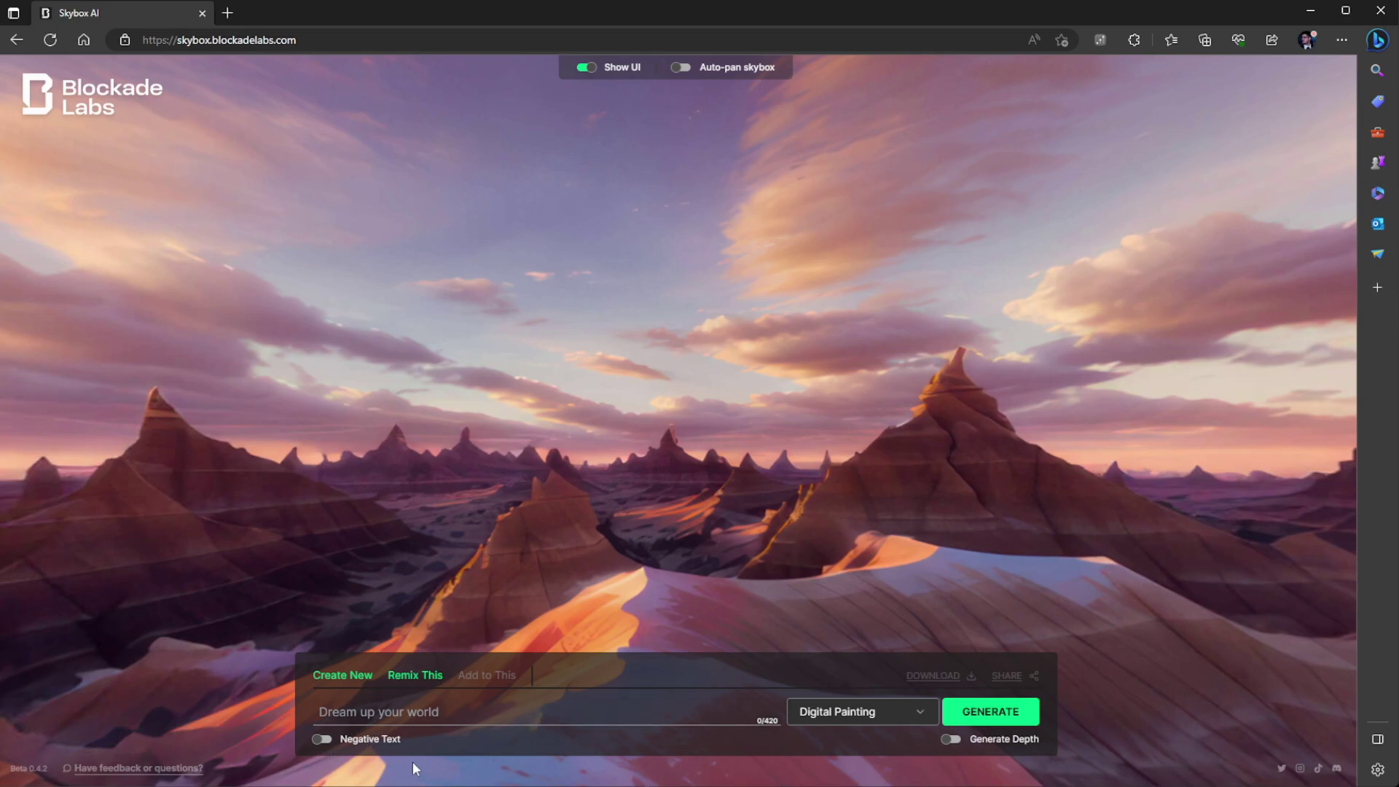
Step: Start a new skybox from scratch in Create New mode and set its style to CG Film
{"action": "left_click", "coordinate": [341, 675]}
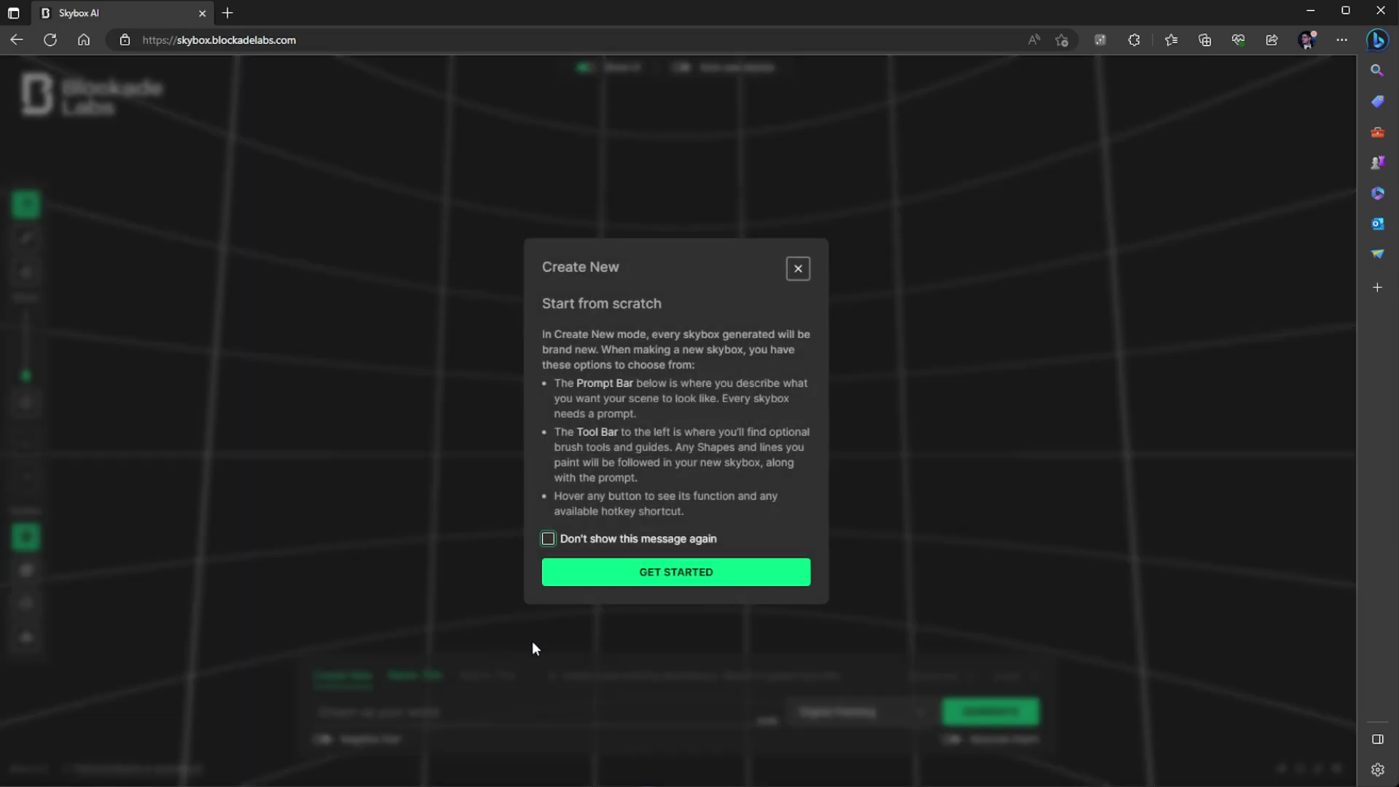
{"action": "left_click", "coordinate": [640, 577]}
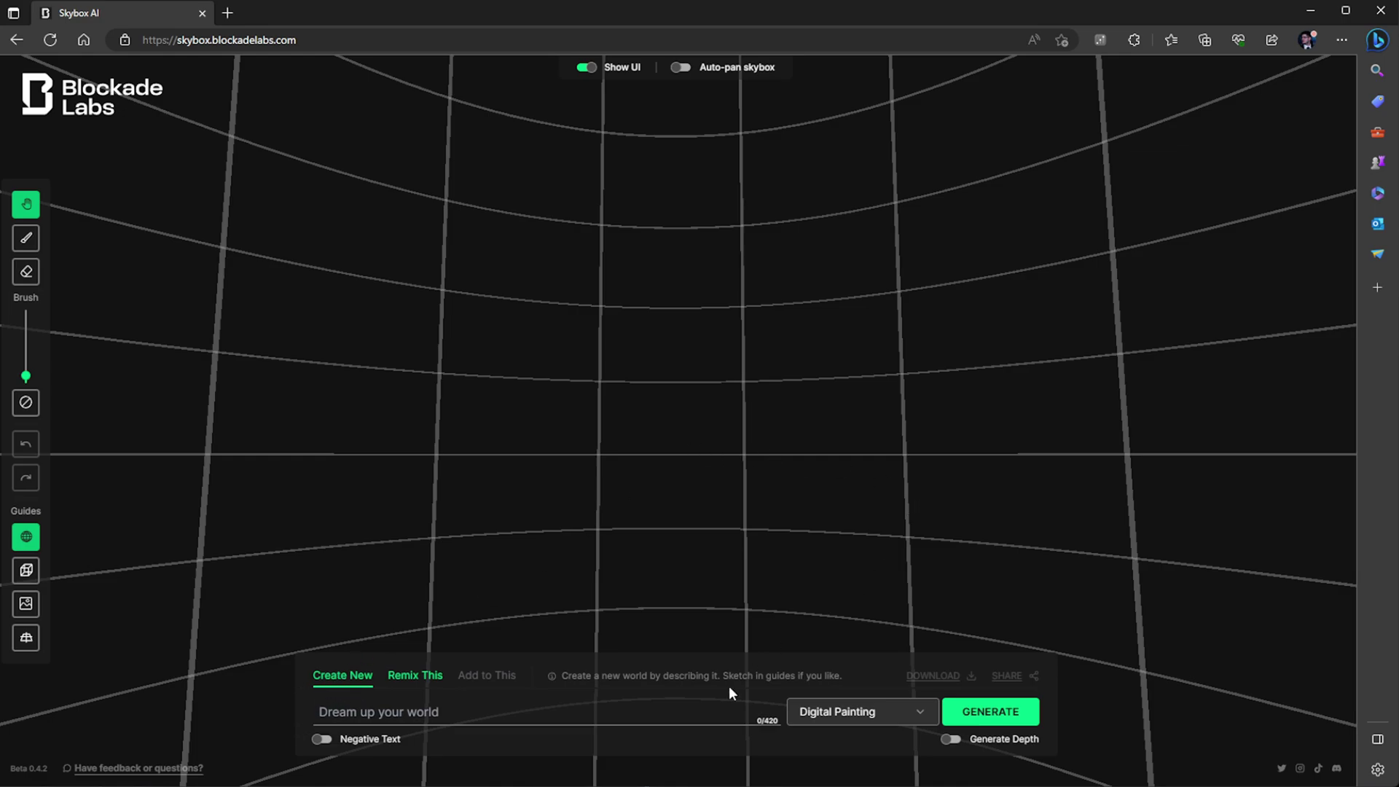
{"action": "left_click", "coordinate": [837, 709]}
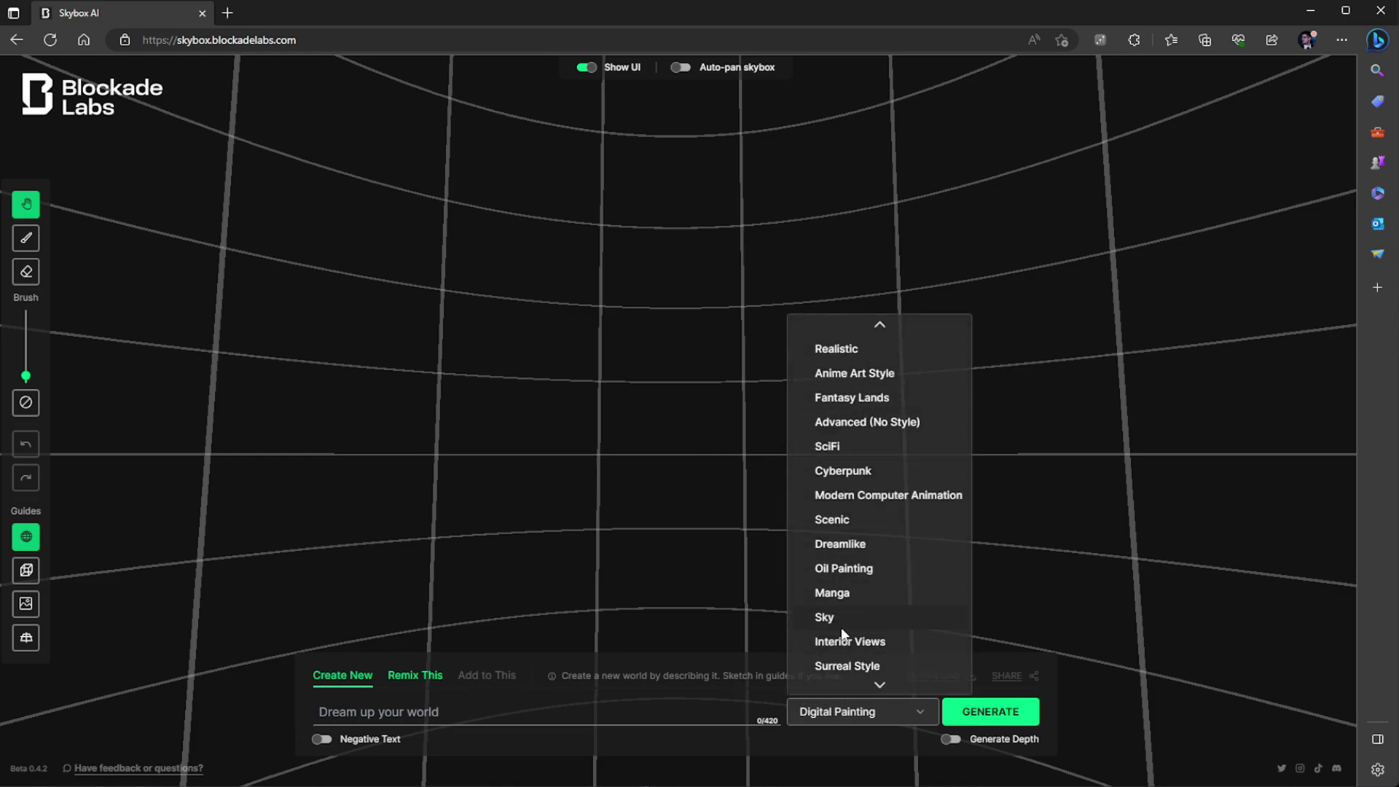
{"action": "scroll", "coordinate": [853, 510], "scroll_direction": "down", "scroll_amount": 3}
{"action": "scroll", "coordinate": [853, 522], "scroll_direction": "down", "scroll_amount": 2}
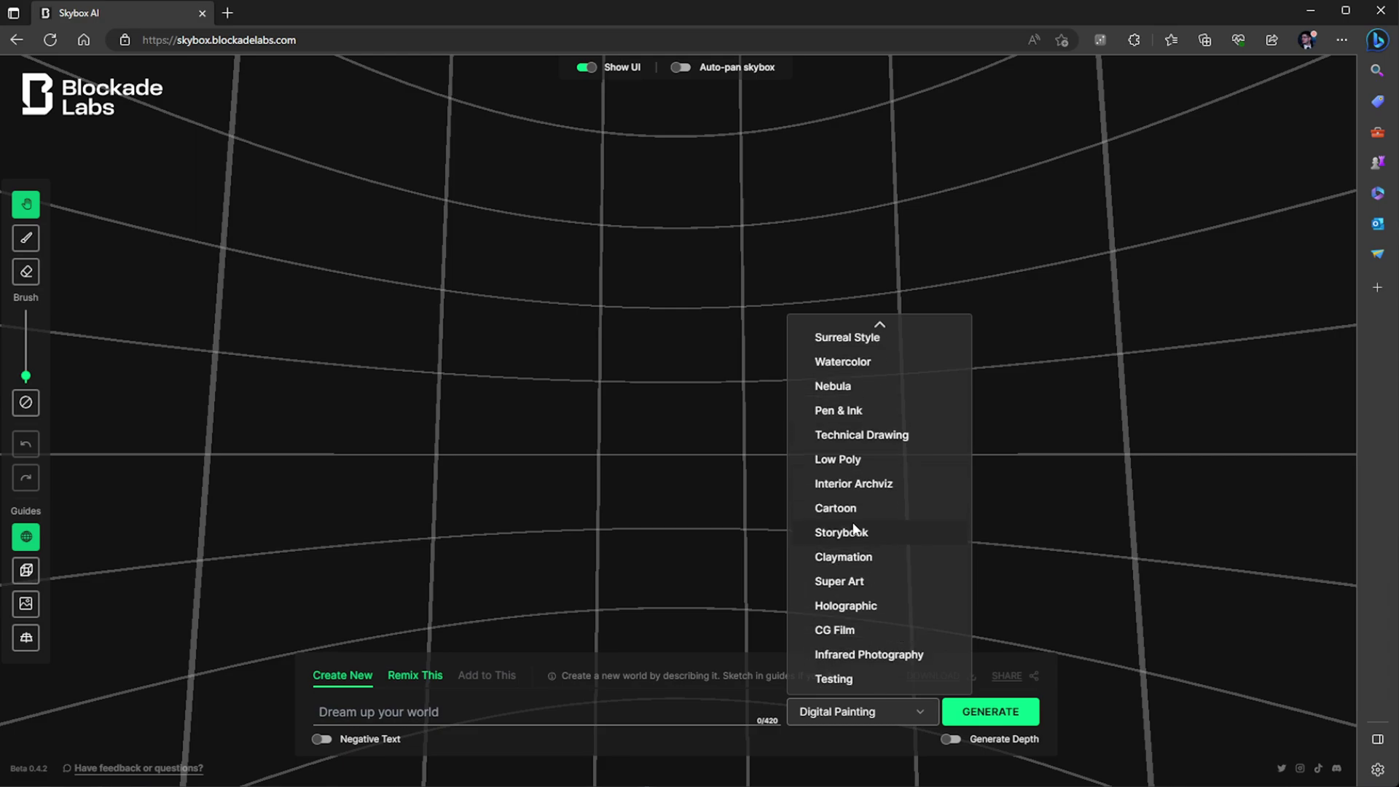
{"action": "left_click", "coordinate": [855, 630]}
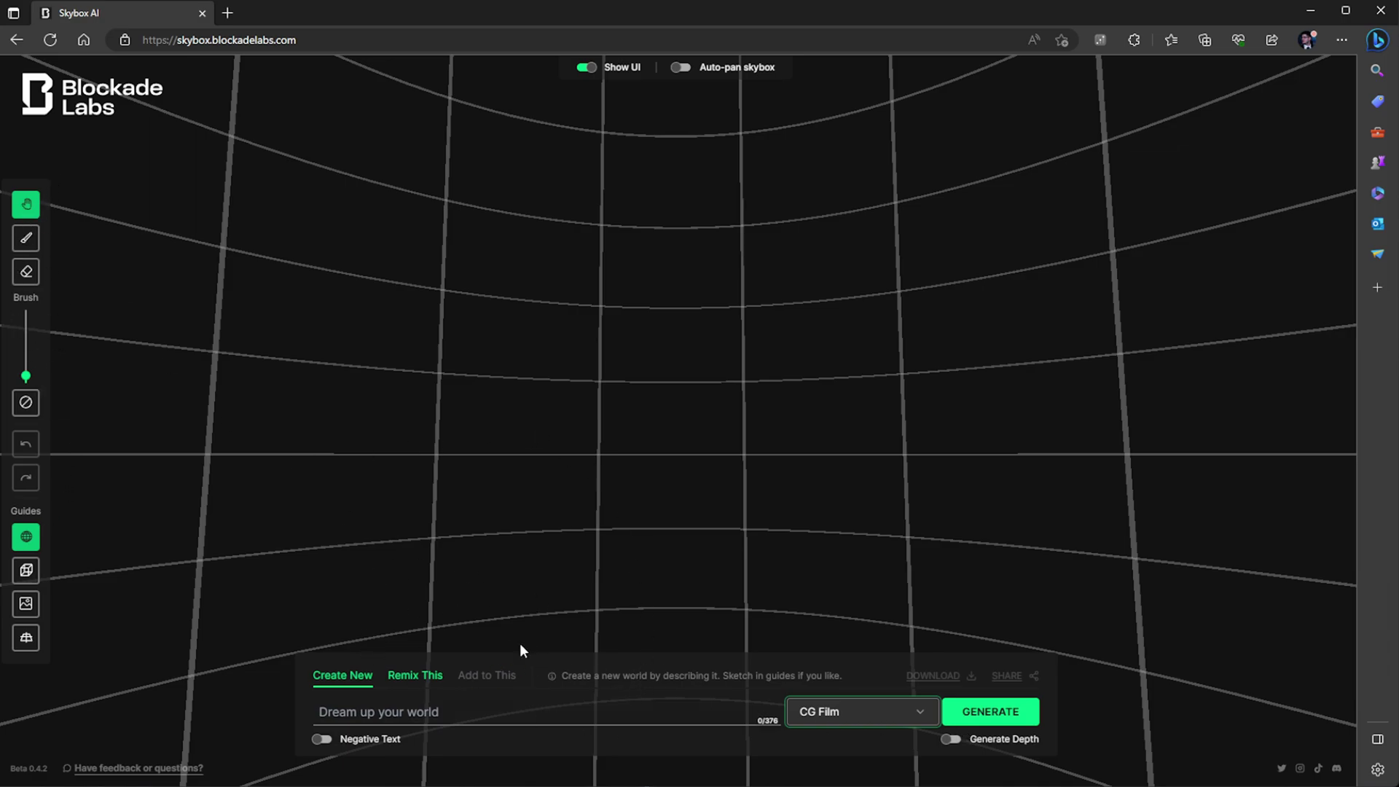
{"action": "left_click", "coordinate": [391, 714]}
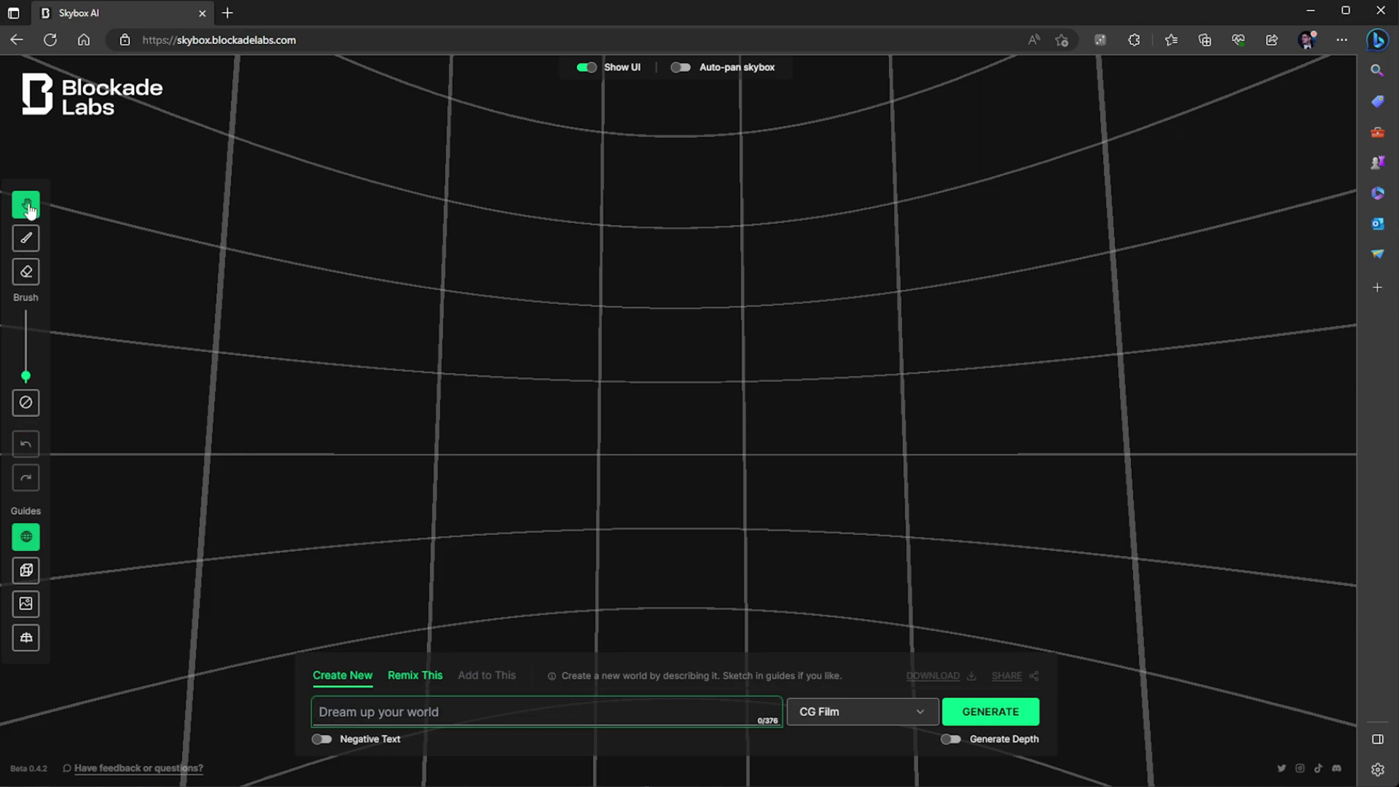
{"action": "mouse_move", "coordinate": [202, 251]}
{"action": "left_mouse_down"}
{"action": "mouse_move", "coordinate": [338, 256]}
{"action": "mouse_move", "coordinate": [63, 238]}
{"action": "mouse_move", "coordinate": [35, 218]}
{"action": "mouse_move", "coordinate": [473, 278]}
{"action": "mouse_move", "coordinate": [512, 241]}
{"action": "left_mouse_up"}
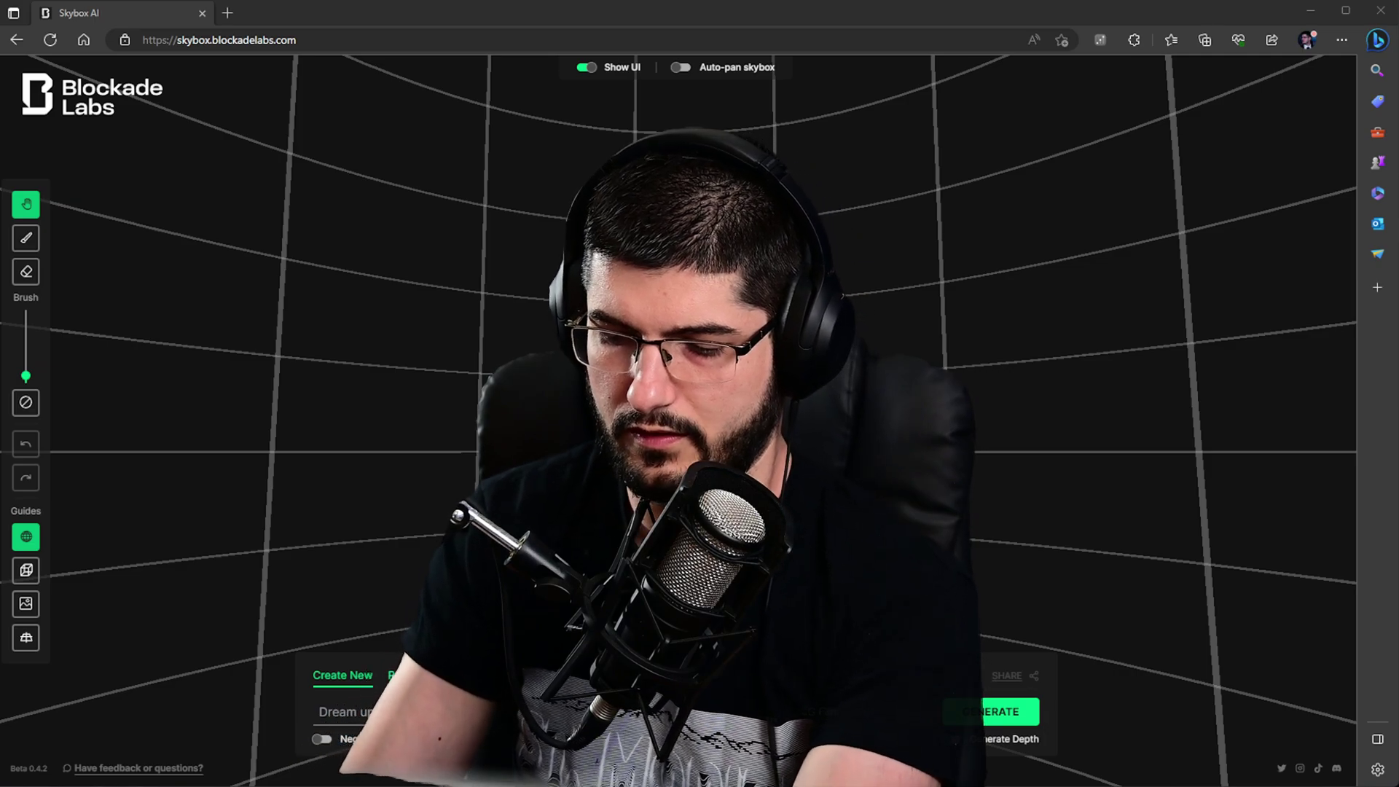
{"action": "key", "text": "super+g"}
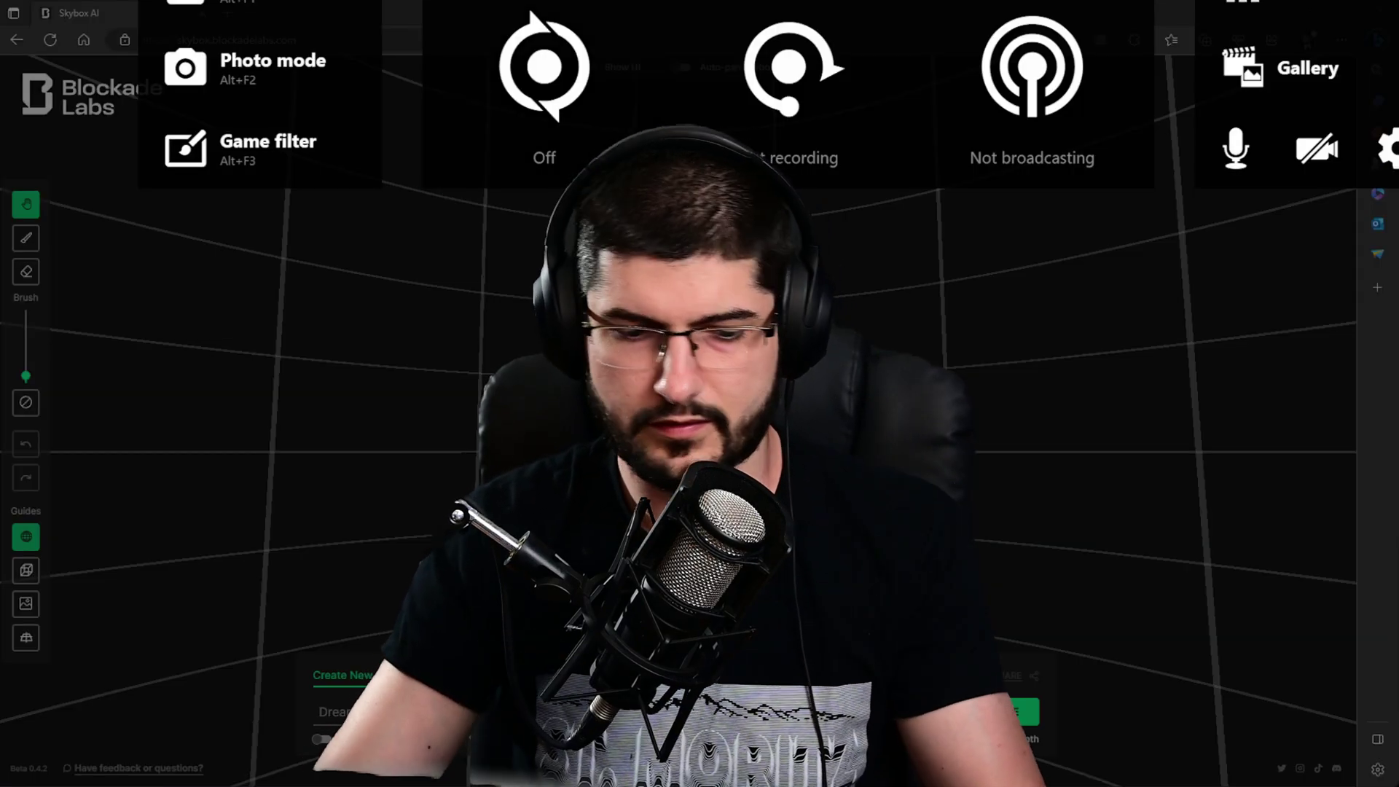
{"action": "key", "text": "super+g"}
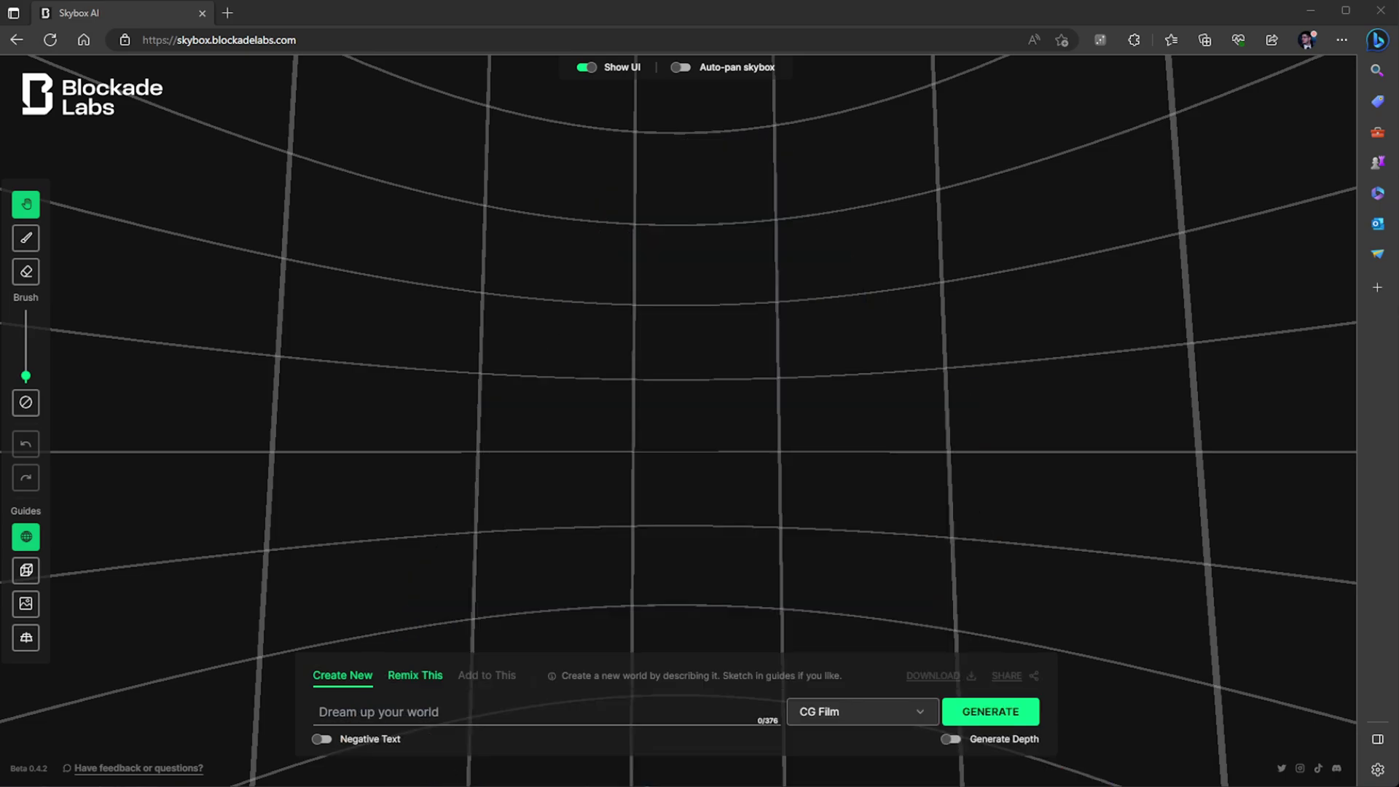
Step: Paint a large door-like outline with the brush on the blank canvas, leaving its bottom side open
{"action": "left_click", "coordinate": [25, 238]}
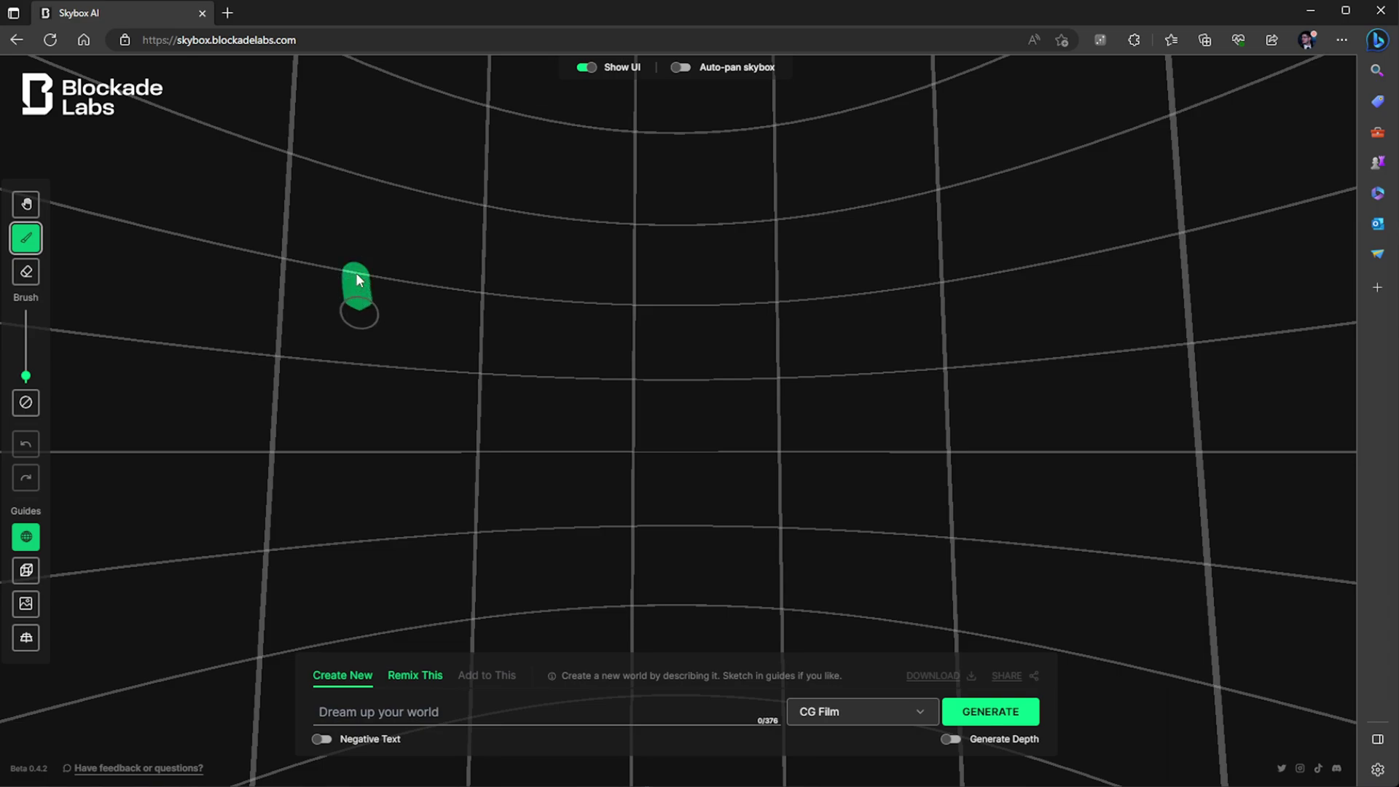
{"action": "mouse_move", "coordinate": [357, 277]}
{"action": "left_mouse_down"}
{"action": "mouse_move", "coordinate": [566, 403]}
{"action": "mouse_move", "coordinate": [646, 337]}
{"action": "left_mouse_up"}
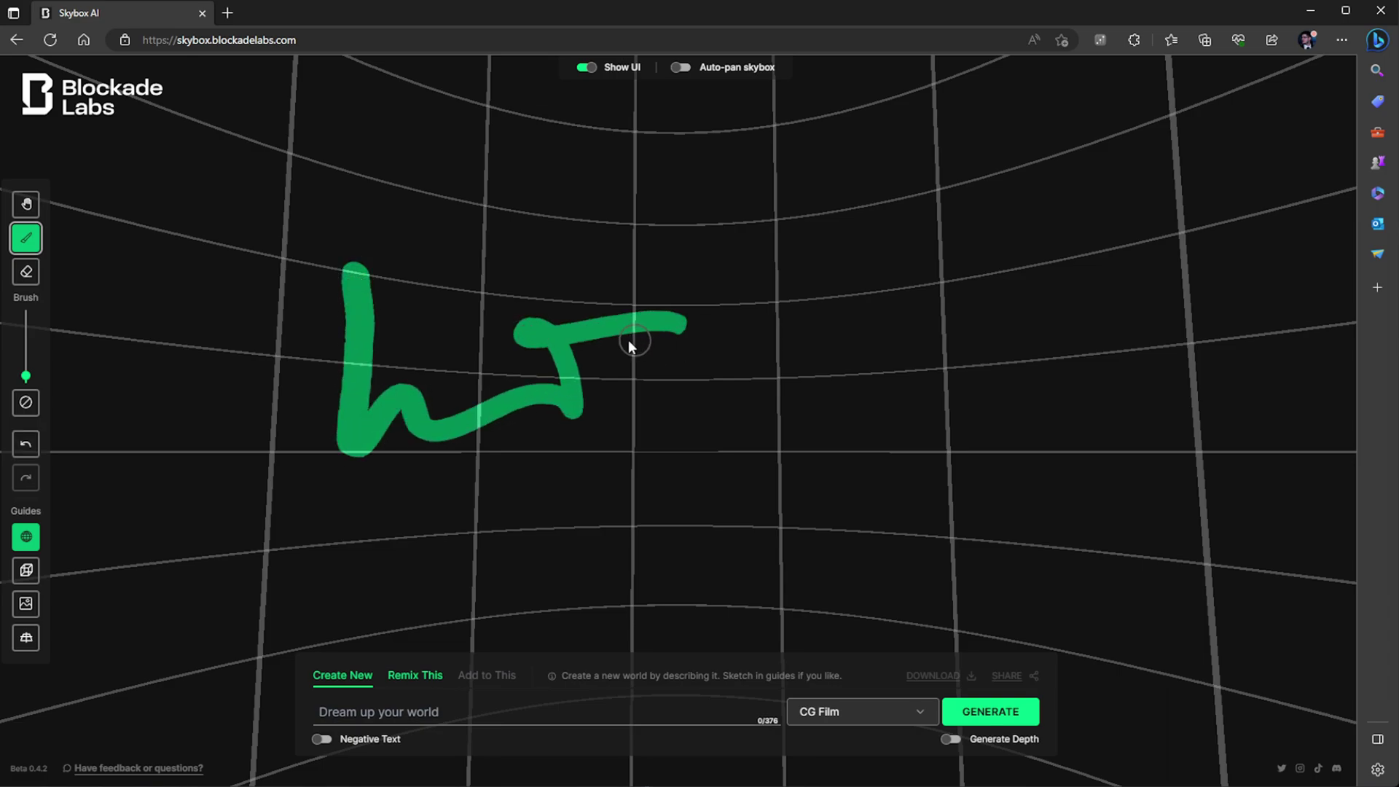
{"action": "key", "text": "ctrl+z"}
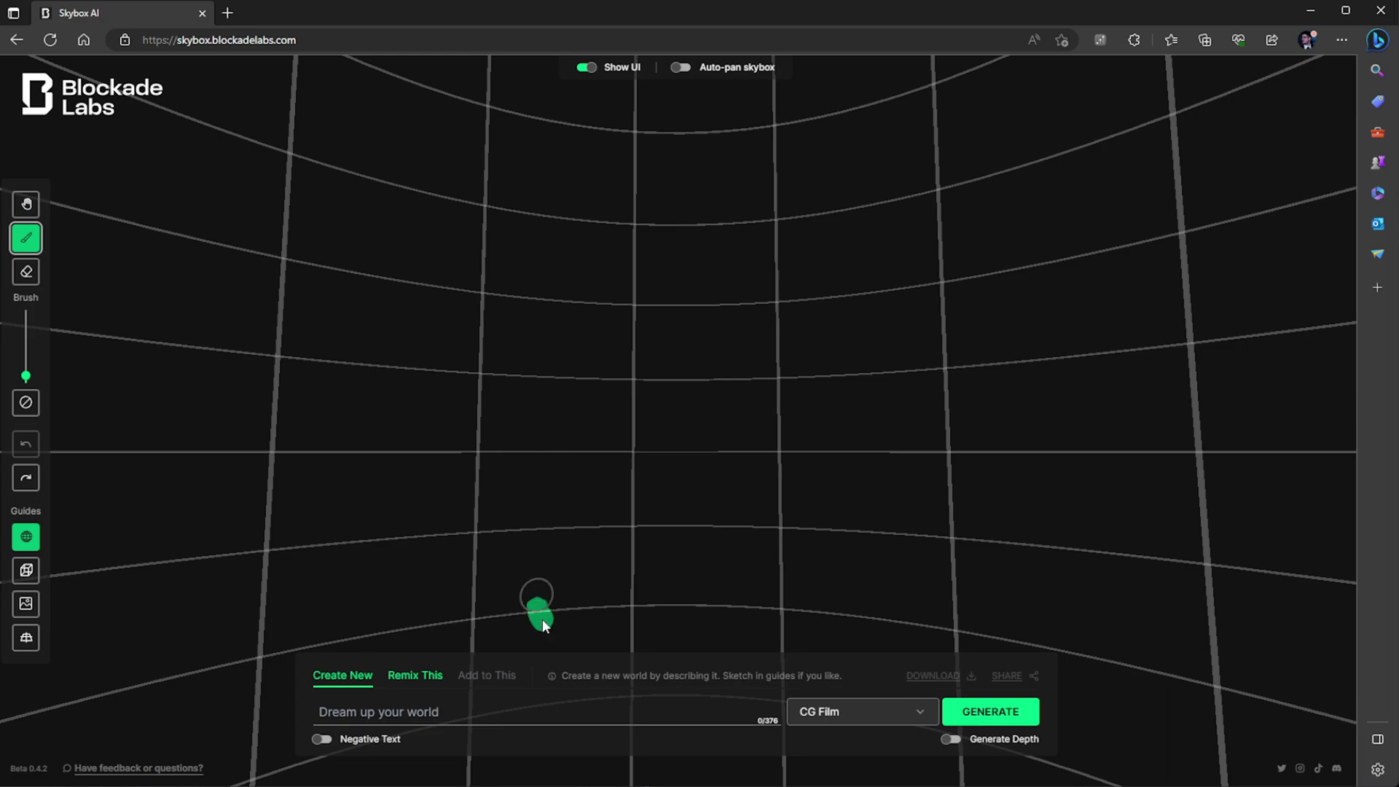
{"action": "mouse_move", "coordinate": [542, 618]}
{"action": "left_mouse_down"}
{"action": "mouse_move", "coordinate": [538, 188]}
{"action": "mouse_move", "coordinate": [568, 511]}
{"action": "mouse_move", "coordinate": [557, 555]}
{"action": "mouse_move", "coordinate": [538, 390]}
{"action": "mouse_move", "coordinate": [501, 563]}
{"action": "mouse_move", "coordinate": [534, 150]}
{"action": "mouse_move", "coordinate": [883, 134]}
{"action": "mouse_move", "coordinate": [962, 172]}
{"action": "mouse_move", "coordinate": [956, 641]}
{"action": "left_mouse_up"}
{"action": "key", "text": "ctrl+z"}
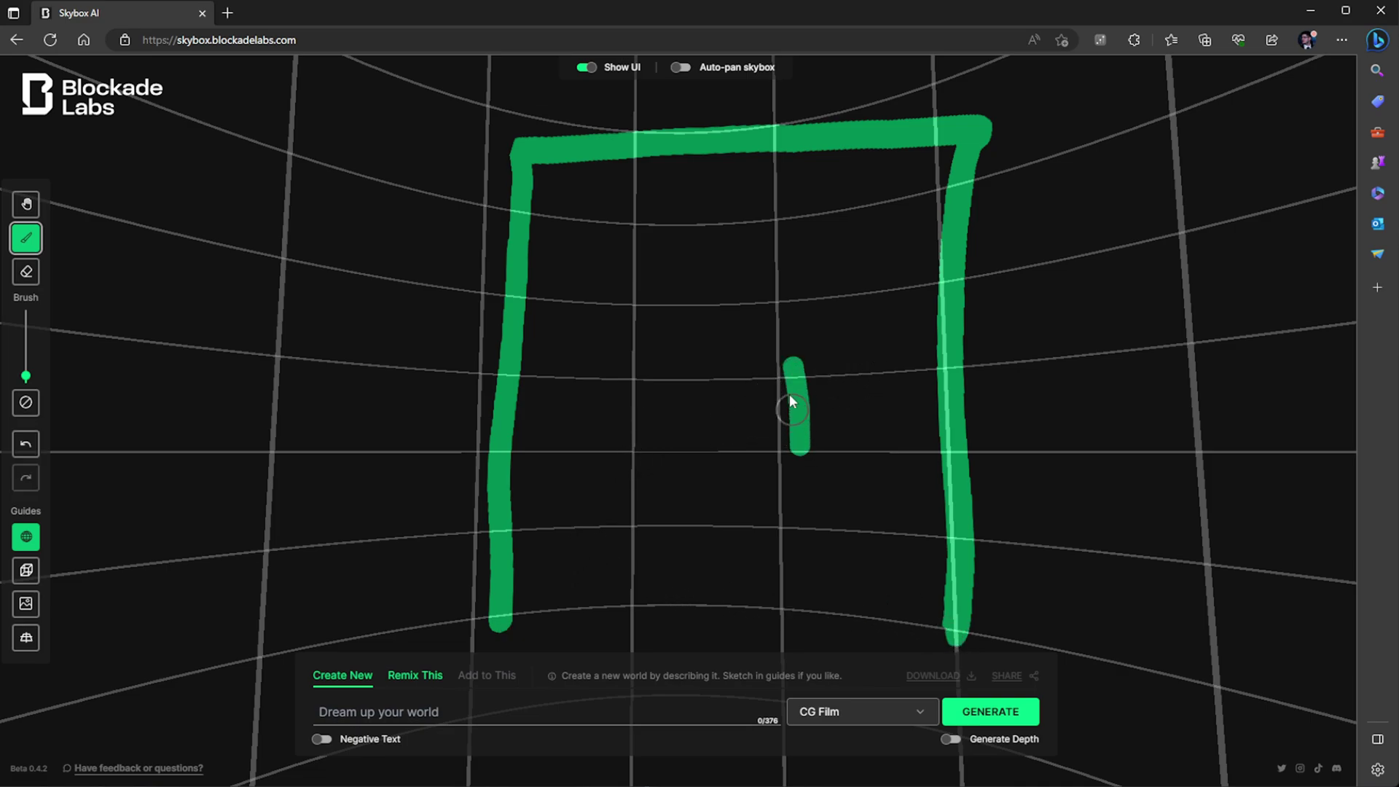
Step: Paint a small square inside the large outline near its right side and a bigger square outside to its left
{"action": "left_click_drag", "start_coordinate": [789, 371], "coordinate": [891, 359]}
{"action": "mouse_move", "coordinate": [808, 430]}
{"action": "left_mouse_down"}
{"action": "mouse_move", "coordinate": [883, 380]}
{"action": "mouse_move", "coordinate": [876, 438]}
{"action": "left_mouse_up"}
{"action": "left_click_drag", "start_coordinate": [883, 378], "coordinate": [882, 449]}
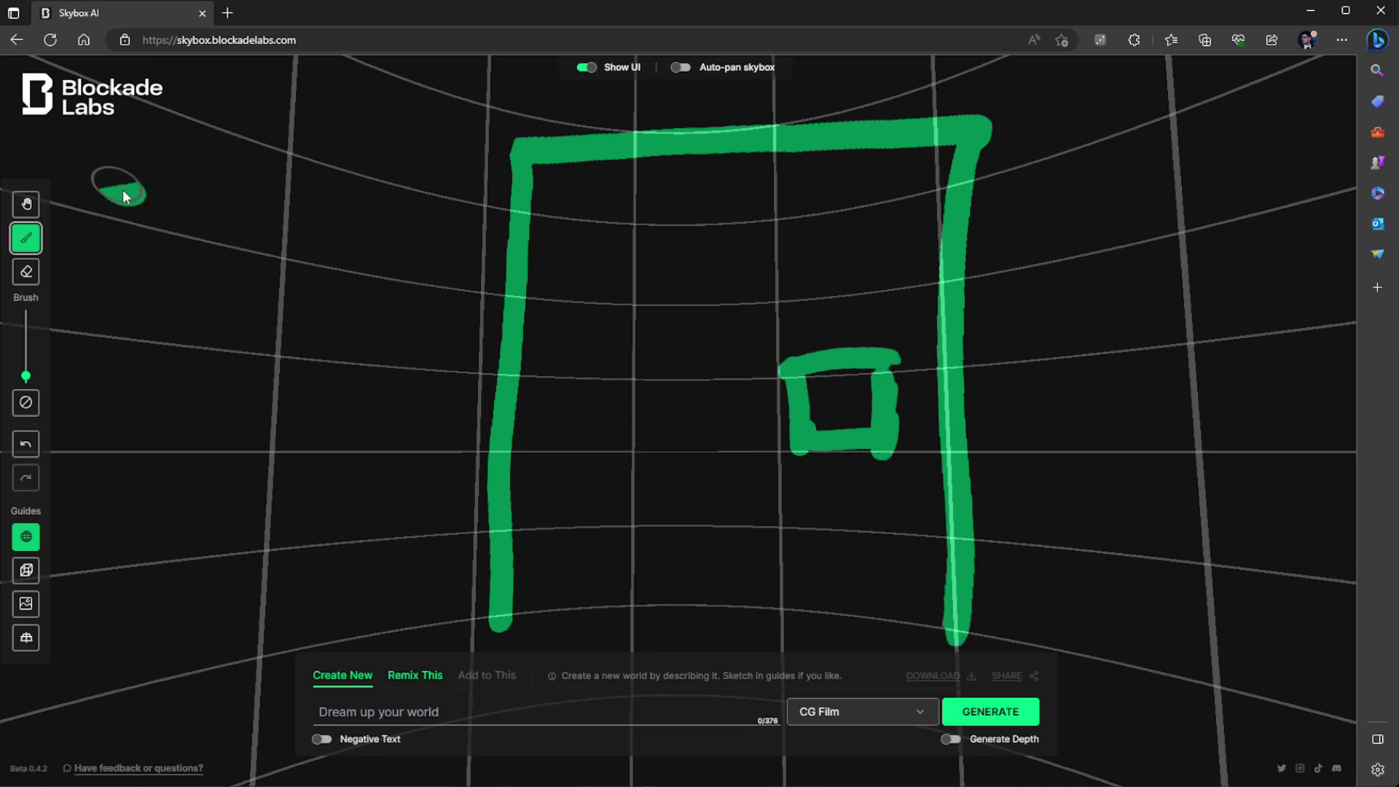
{"action": "mouse_move", "coordinate": [124, 195]}
{"action": "left_mouse_down"}
{"action": "mouse_move", "coordinate": [150, 408]}
{"action": "mouse_move", "coordinate": [401, 198]}
{"action": "left_mouse_up"}
{"action": "left_click_drag", "start_coordinate": [162, 395], "coordinate": [375, 436]}
{"action": "left_click_drag", "start_coordinate": [354, 249], "coordinate": [356, 426]}
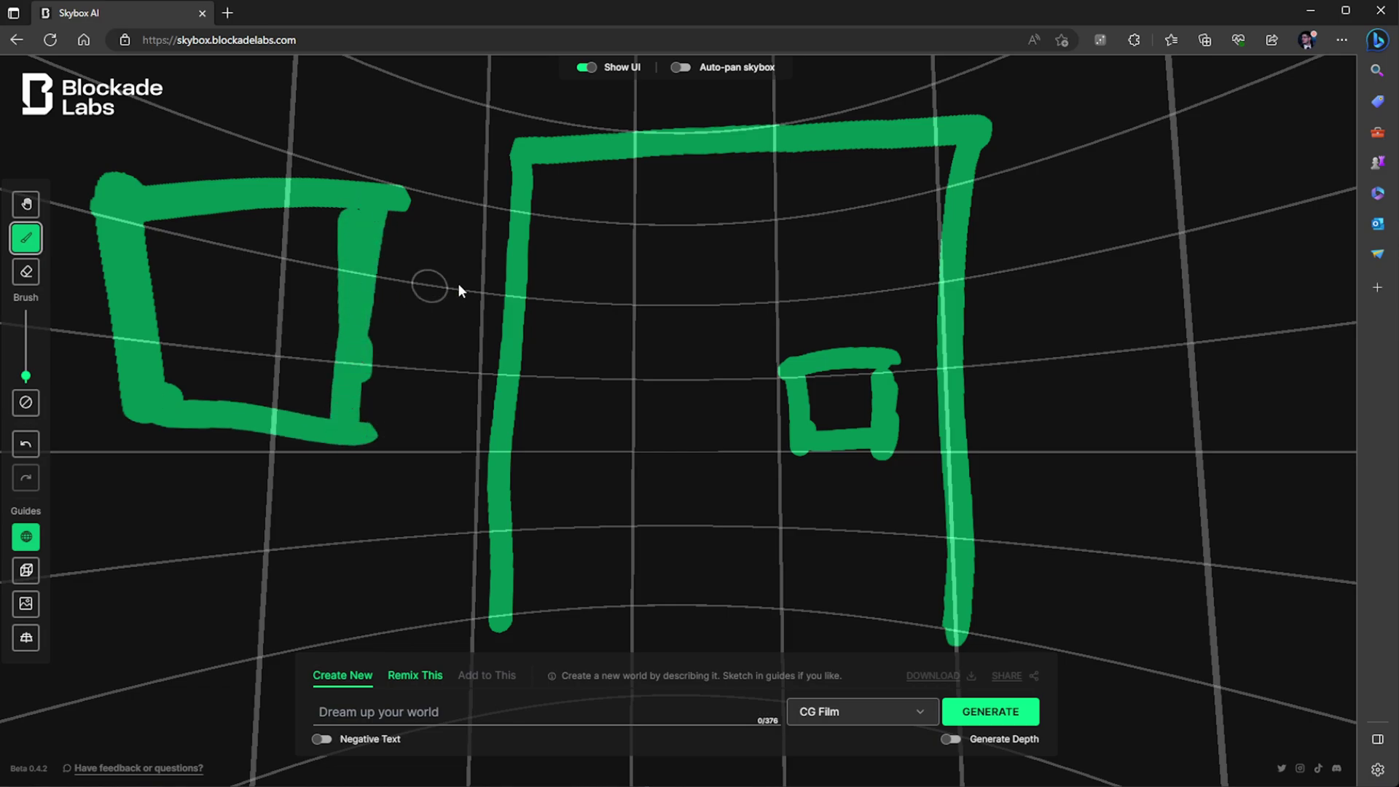
Step: Paint two long horizontal lines from the large outline's right side, join them with vertical strokes and add a taller block above
{"action": "key", "text": "space"}
{"action": "key", "text": "space"}
{"action": "mouse_move", "coordinate": [1152, 369]}
{"action": "left_mouse_down"}
{"action": "mouse_move", "coordinate": [641, 378]}
{"action": "mouse_move", "coordinate": [562, 393]}
{"action": "mouse_move", "coordinate": [593, 370]}
{"action": "left_mouse_up"}
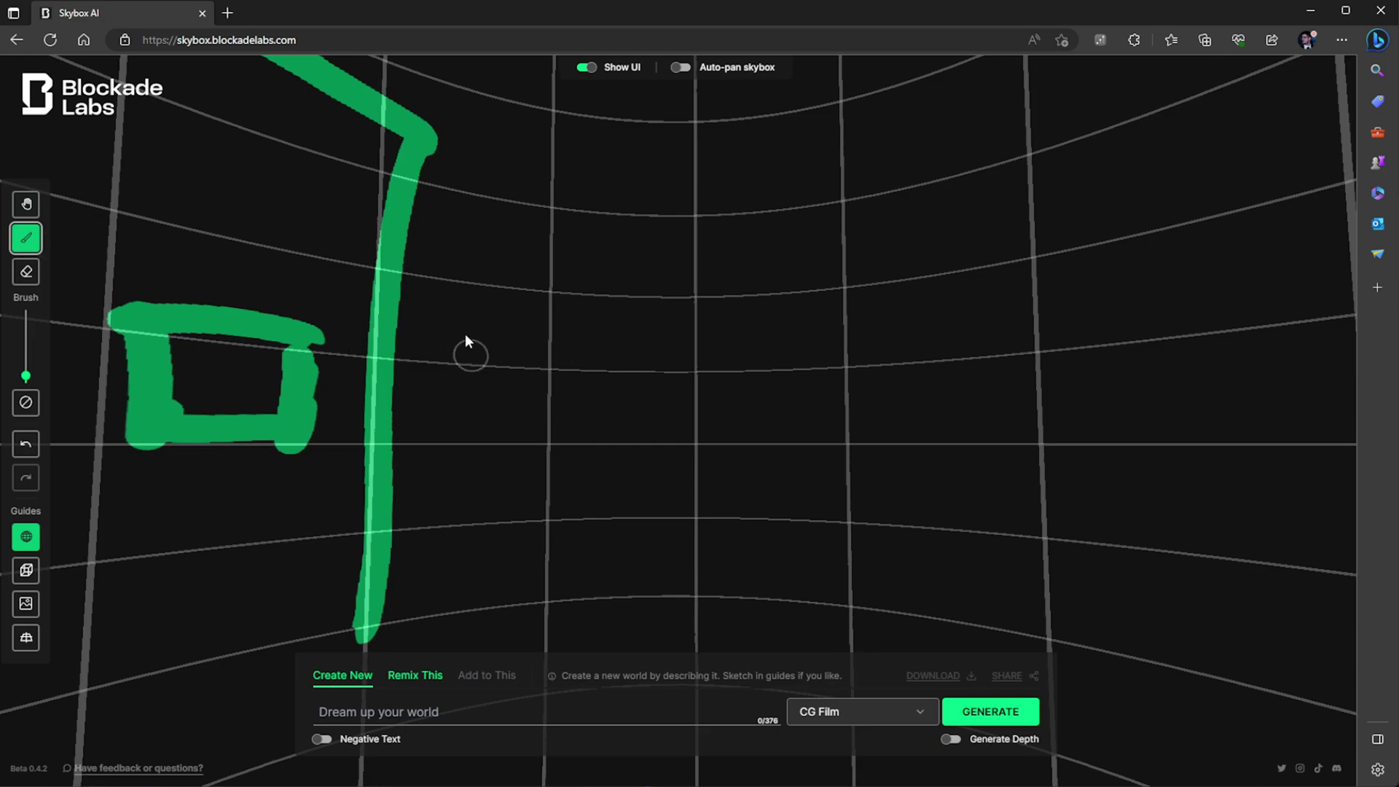
{"action": "left_click_drag", "start_coordinate": [389, 312], "coordinate": [977, 356]}
{"action": "mouse_move", "coordinate": [386, 448]}
{"action": "left_mouse_down"}
{"action": "mouse_move", "coordinate": [810, 479]}
{"action": "mouse_move", "coordinate": [1027, 455]}
{"action": "left_mouse_up"}
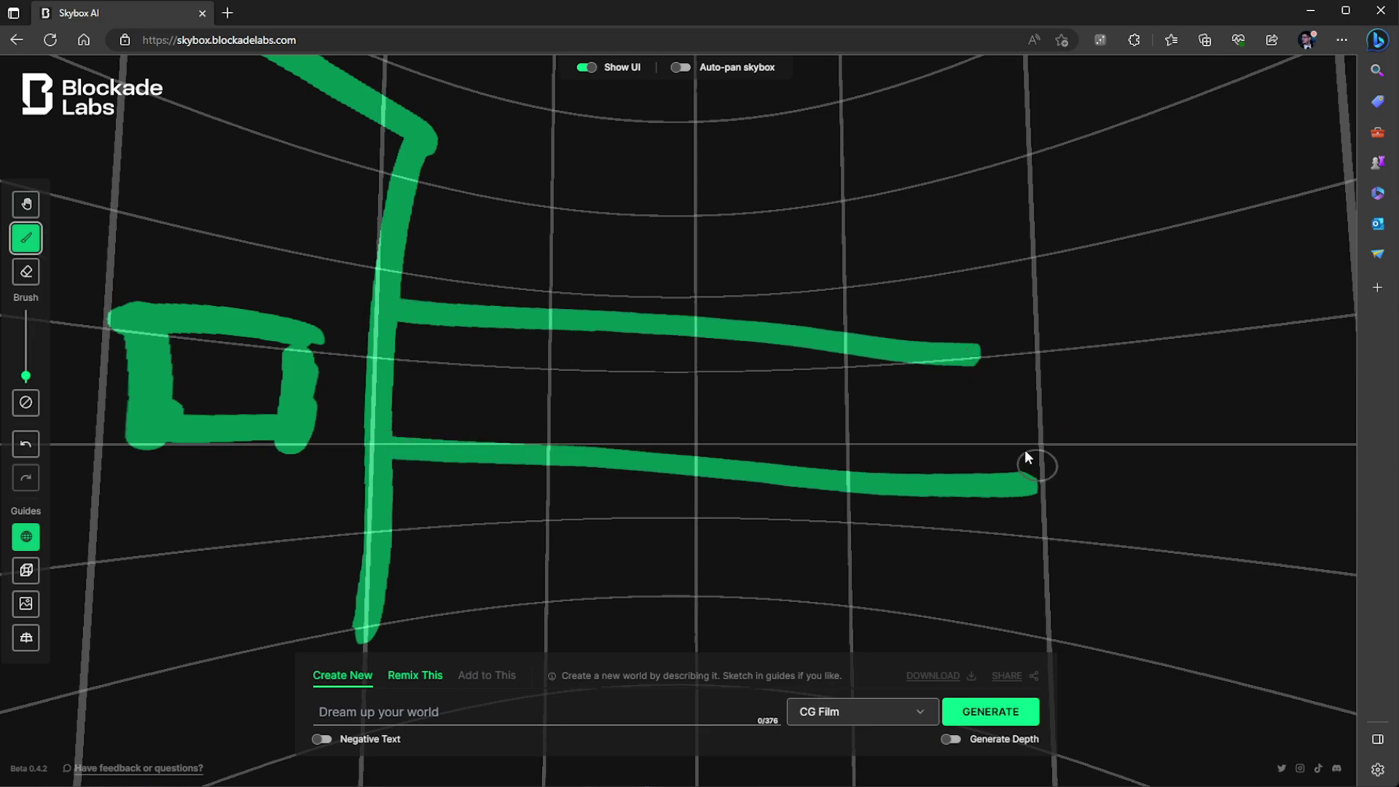
{"action": "left_click_drag", "start_coordinate": [984, 366], "coordinate": [1029, 474]}
{"action": "left_click_drag", "start_coordinate": [698, 337], "coordinate": [689, 457]}
{"action": "mouse_move", "coordinate": [690, 308]}
{"action": "left_mouse_down"}
{"action": "mouse_move", "coordinate": [1009, 219]}
{"action": "mouse_move", "coordinate": [1109, 242]}
{"action": "mouse_move", "coordinate": [1093, 325]}
{"action": "mouse_move", "coordinate": [1106, 476]}
{"action": "mouse_move", "coordinate": [1024, 509]}
{"action": "mouse_move", "coordinate": [1073, 501]}
{"action": "left_mouse_up"}
Step: Paint a wide rectangle with a vertical divider extending beyond the far end of the long horizontal lines
{"action": "key", "text": "space"}
{"action": "mouse_move", "coordinate": [1312, 371]}
{"action": "left_mouse_down"}
{"action": "mouse_move", "coordinate": [1203, 354]}
{"action": "mouse_move", "coordinate": [656, 334]}
{"action": "left_mouse_up"}
{"action": "mouse_move", "coordinate": [412, 342]}
{"action": "left_mouse_down"}
{"action": "mouse_move", "coordinate": [840, 345]}
{"action": "mouse_move", "coordinate": [772, 198]}
{"action": "left_mouse_up"}
{"action": "mouse_move", "coordinate": [465, 207]}
{"action": "left_mouse_down"}
{"action": "mouse_move", "coordinate": [868, 199]}
{"action": "mouse_move", "coordinate": [919, 238]}
{"action": "mouse_move", "coordinate": [912, 354]}
{"action": "left_mouse_up"}
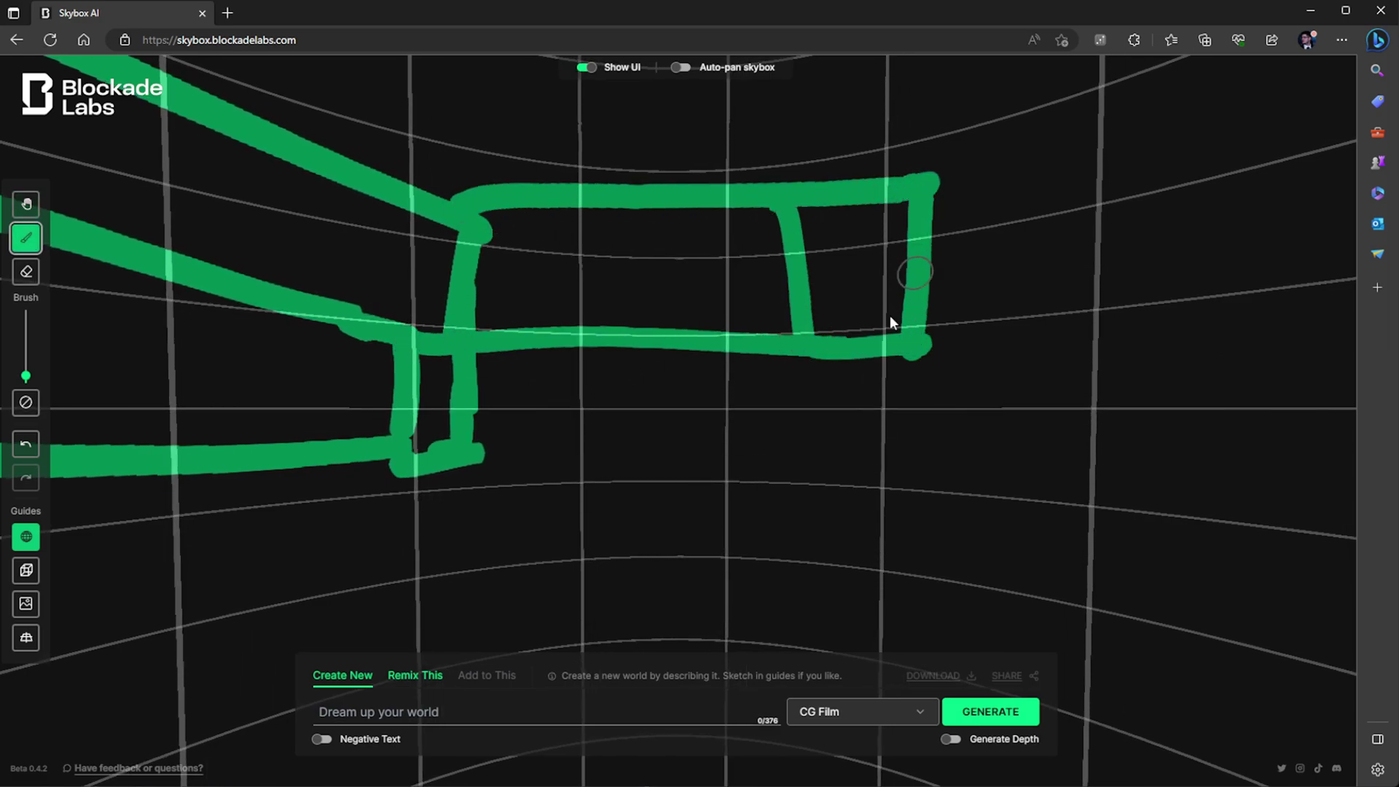
Step: Close the open bottom of the large door-like outline with a horizontal brush stroke
{"action": "key", "text": "space"}
{"action": "left_click_drag", "start_coordinate": [549, 440], "coordinate": [846, 368]}
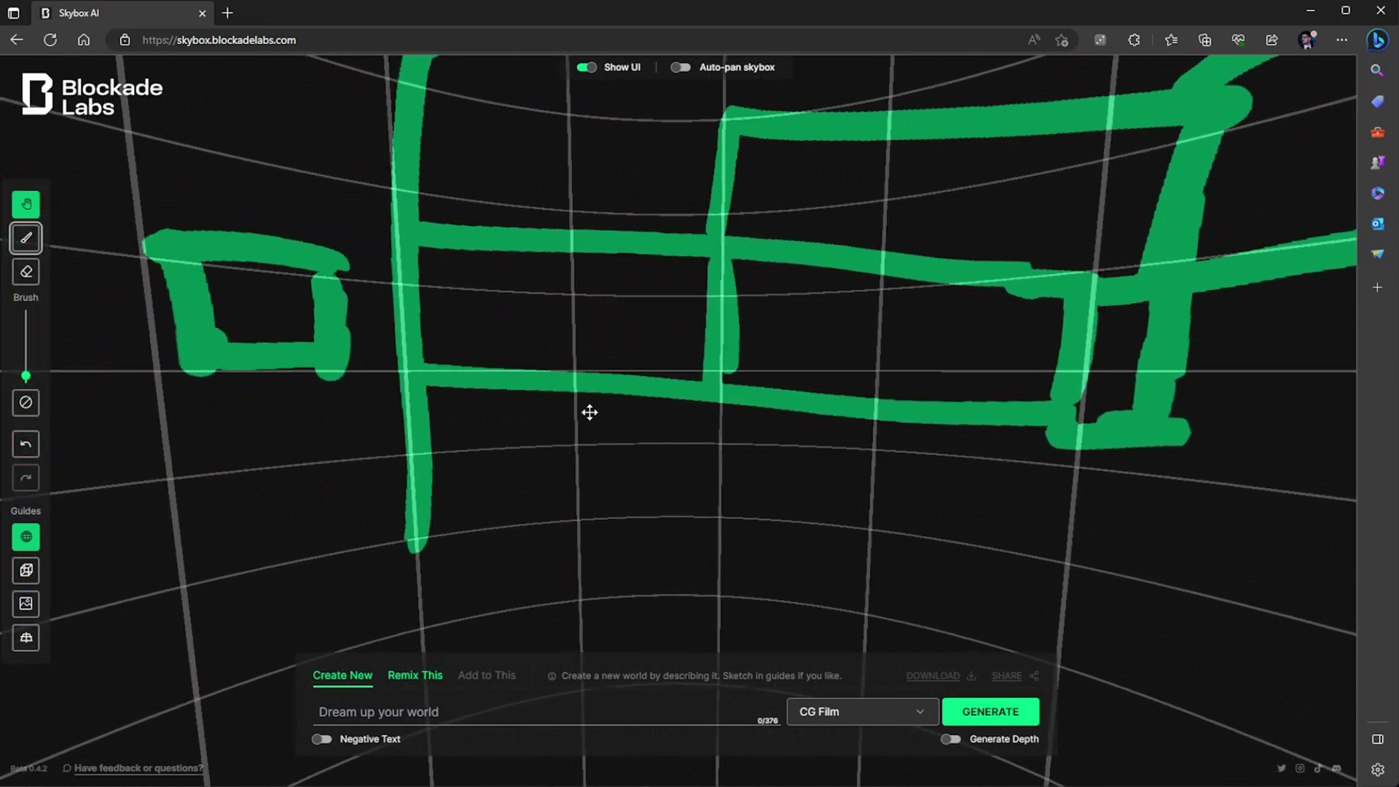
{"action": "left_click_drag", "start_coordinate": [591, 412], "coordinate": [706, 378]}
{"action": "left_click_drag", "start_coordinate": [385, 581], "coordinate": [827, 576]}
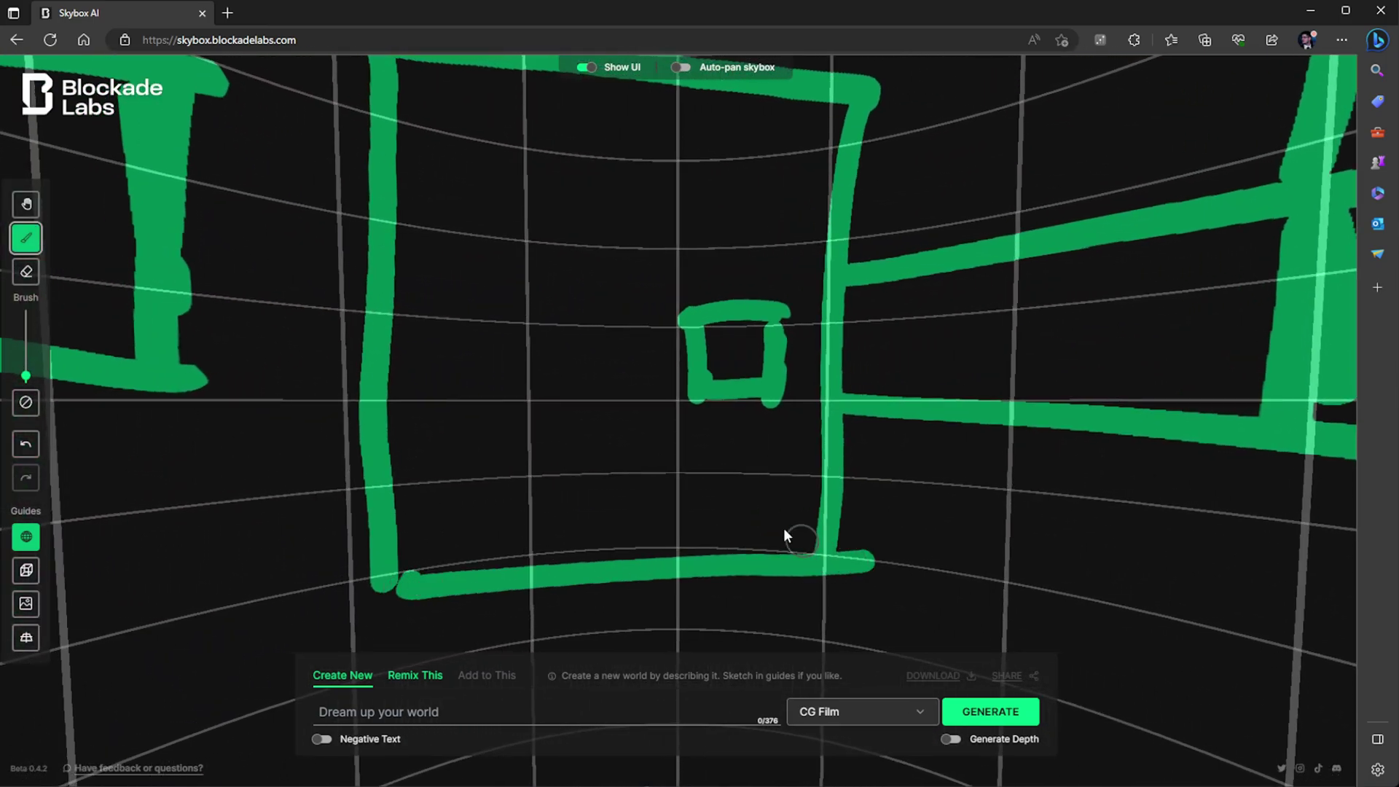
Step: Paint a row of vertical bars rising above the top edge of the large outline
{"action": "key", "text": "space"}
{"action": "mouse_move", "coordinate": [372, 510]}
{"action": "left_mouse_down"}
{"action": "mouse_move", "coordinate": [683, 275]}
{"action": "mouse_move", "coordinate": [725, 274]}
{"action": "mouse_move", "coordinate": [636, 435]}
{"action": "left_mouse_up"}
{"action": "key", "text": "space"}
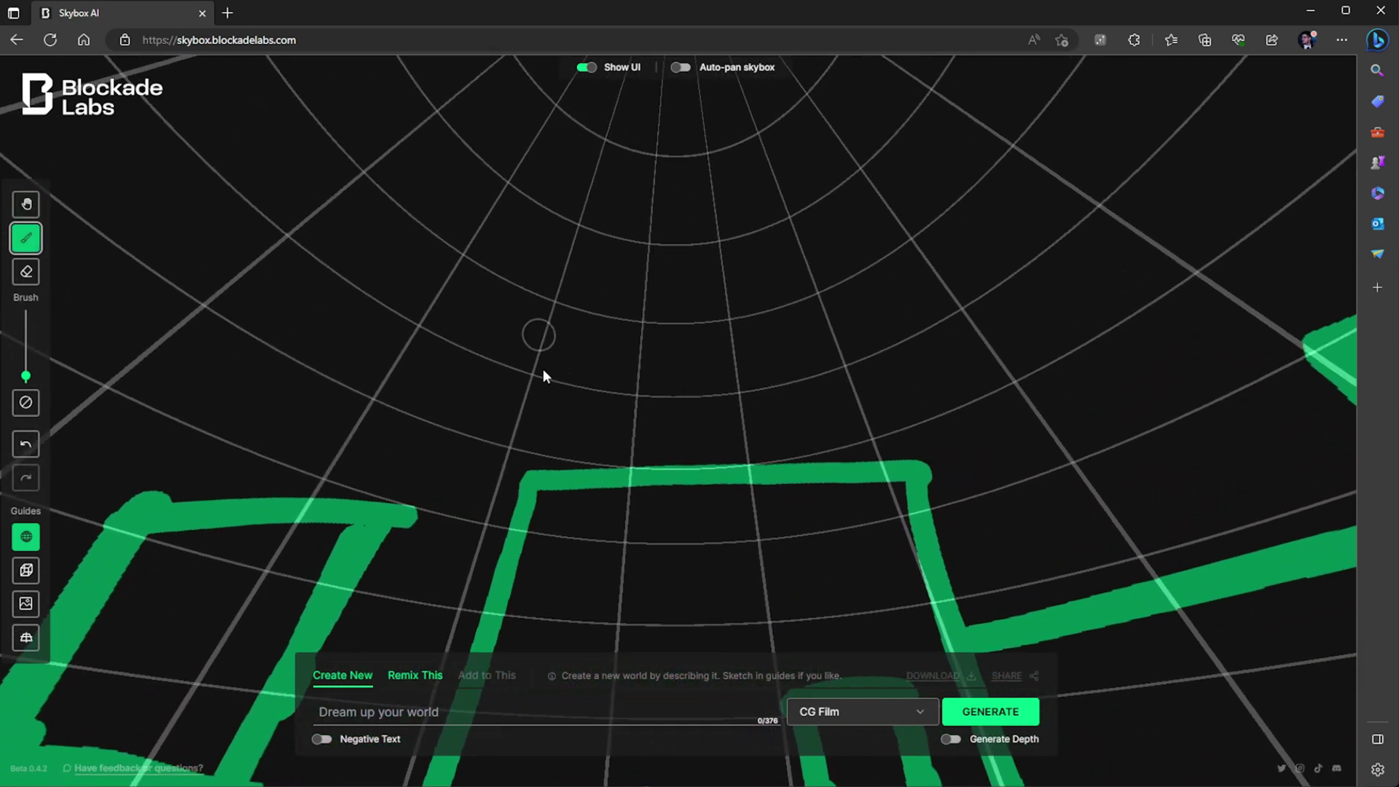
{"action": "mouse_move", "coordinate": [532, 491]}
{"action": "left_mouse_down"}
{"action": "mouse_move", "coordinate": [615, 267]}
{"action": "mouse_move", "coordinate": [614, 459]}
{"action": "left_mouse_up"}
{"action": "left_click_drag", "start_coordinate": [636, 233], "coordinate": [636, 455]}
{"action": "left_click_drag", "start_coordinate": [689, 230], "coordinate": [689, 452]}
{"action": "left_click_drag", "start_coordinate": [747, 237], "coordinate": [750, 455]}
{"action": "left_click_drag", "start_coordinate": [793, 230], "coordinate": [791, 456]}
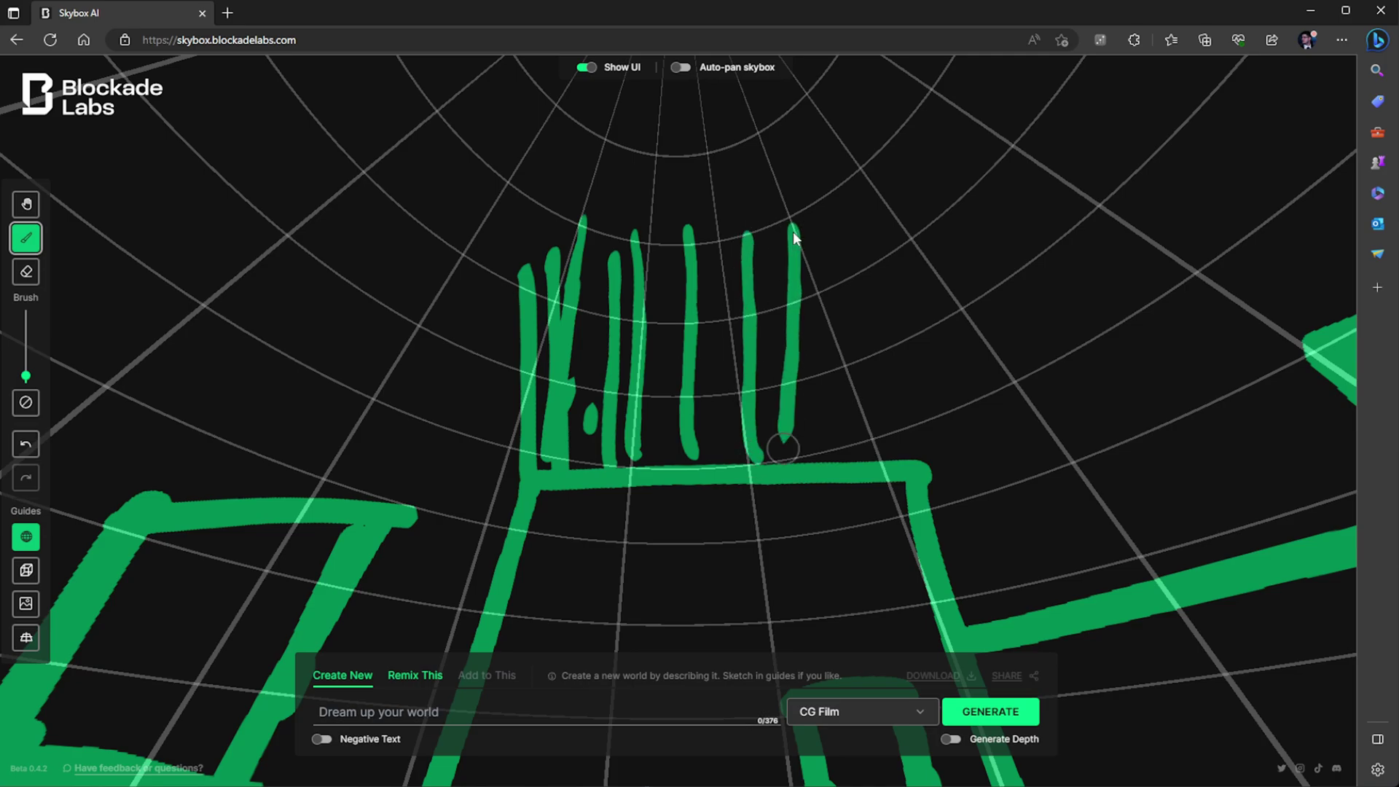
{"action": "mouse_move", "coordinate": [855, 241]}
{"action": "left_mouse_down"}
{"action": "mouse_move", "coordinate": [864, 455]}
{"action": "mouse_move", "coordinate": [882, 456]}
{"action": "left_mouse_up"}
Step: Cross the vertical bars above the outline with three horizontal strokes to form a lattice
{"action": "left_click_drag", "start_coordinate": [504, 318], "coordinate": [968, 310]}
{"action": "left_click_drag", "start_coordinate": [527, 390], "coordinate": [956, 387]}
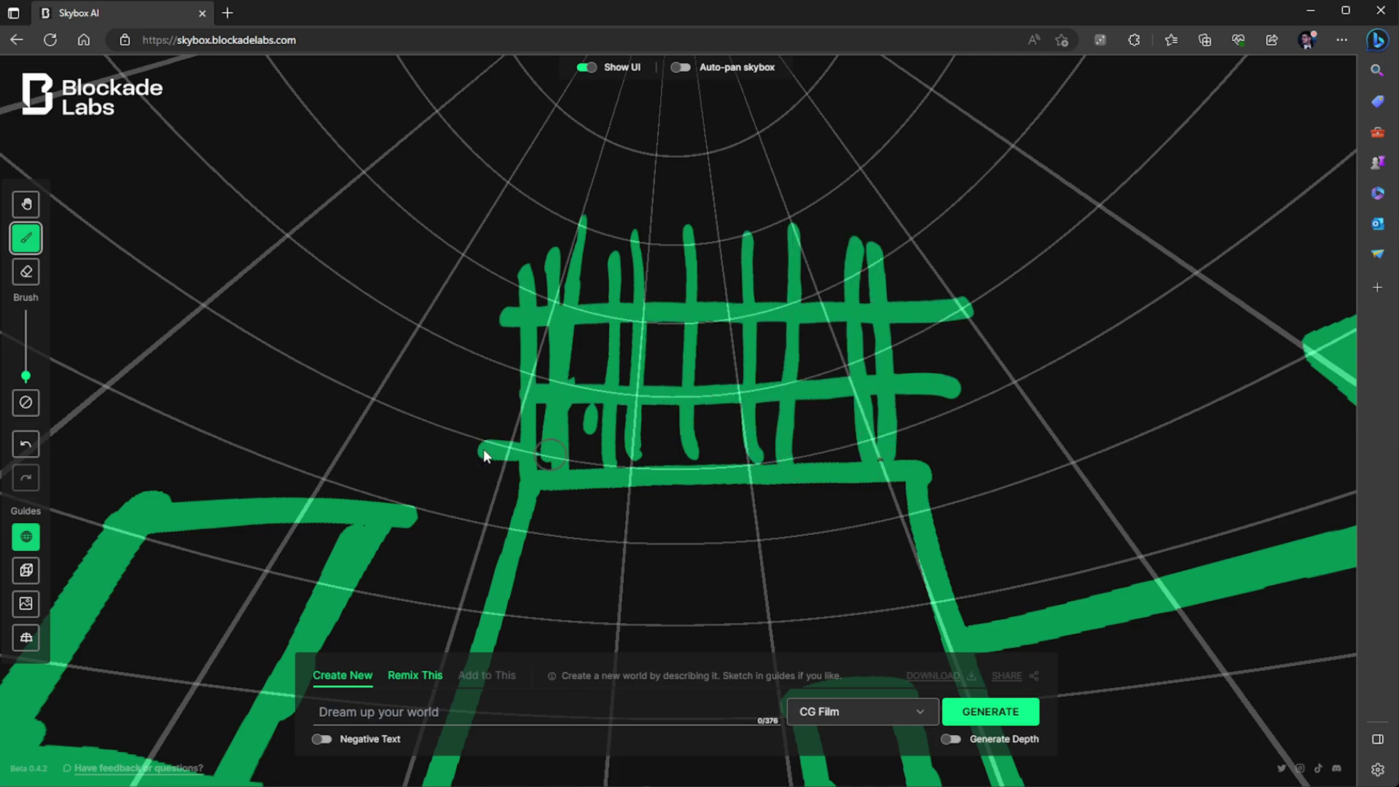
{"action": "left_click_drag", "start_coordinate": [484, 452], "coordinate": [913, 441]}
Step: Switch the drawing guide from the spherical grid to the cube grid
{"action": "mouse_move", "coordinate": [595, 417]}
{"action": "left_mouse_down"}
{"action": "mouse_move", "coordinate": [534, 400]}
{"action": "mouse_move", "coordinate": [552, 369]}
{"action": "mouse_move", "coordinate": [581, 416]}
{"action": "mouse_move", "coordinate": [580, 292]}
{"action": "left_mouse_up"}
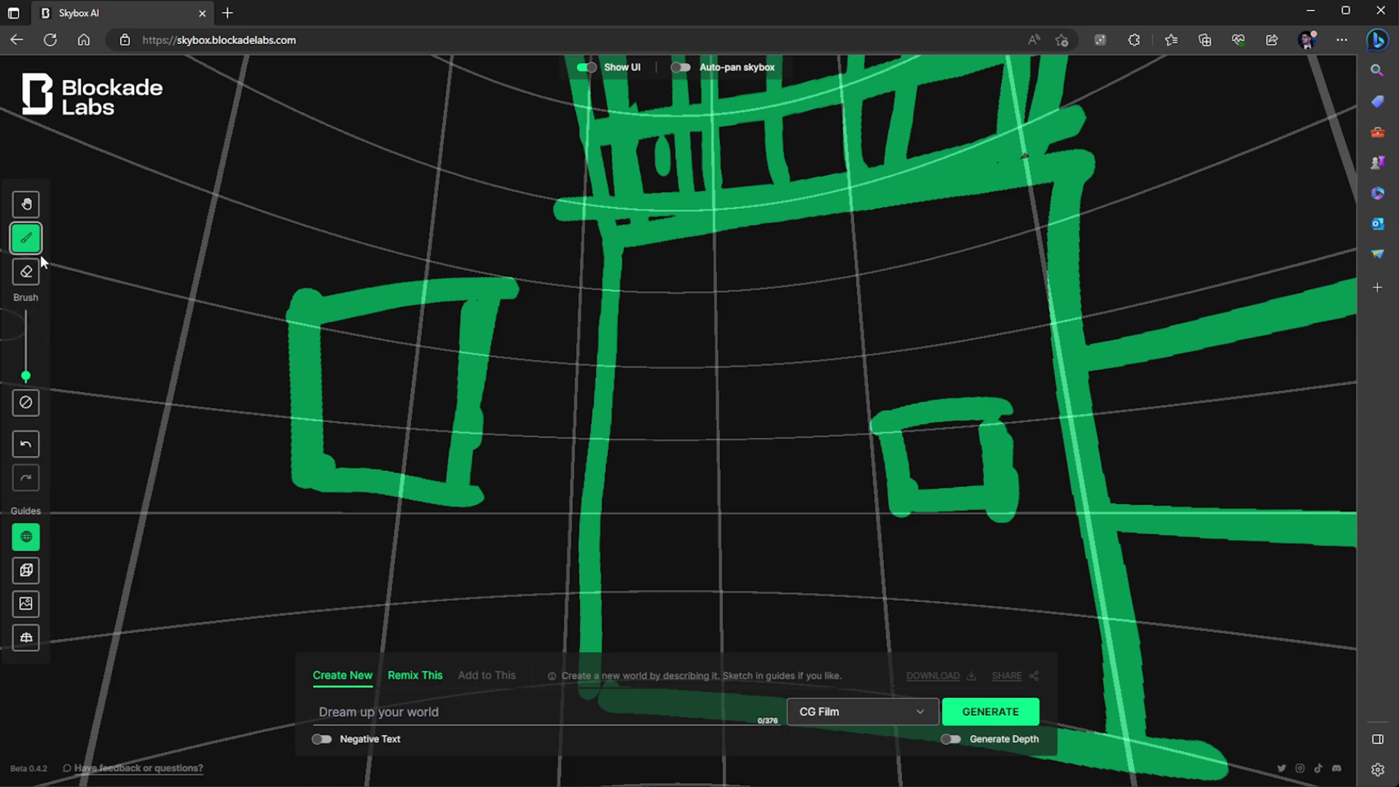
{"action": "left_click", "coordinate": [31, 572]}
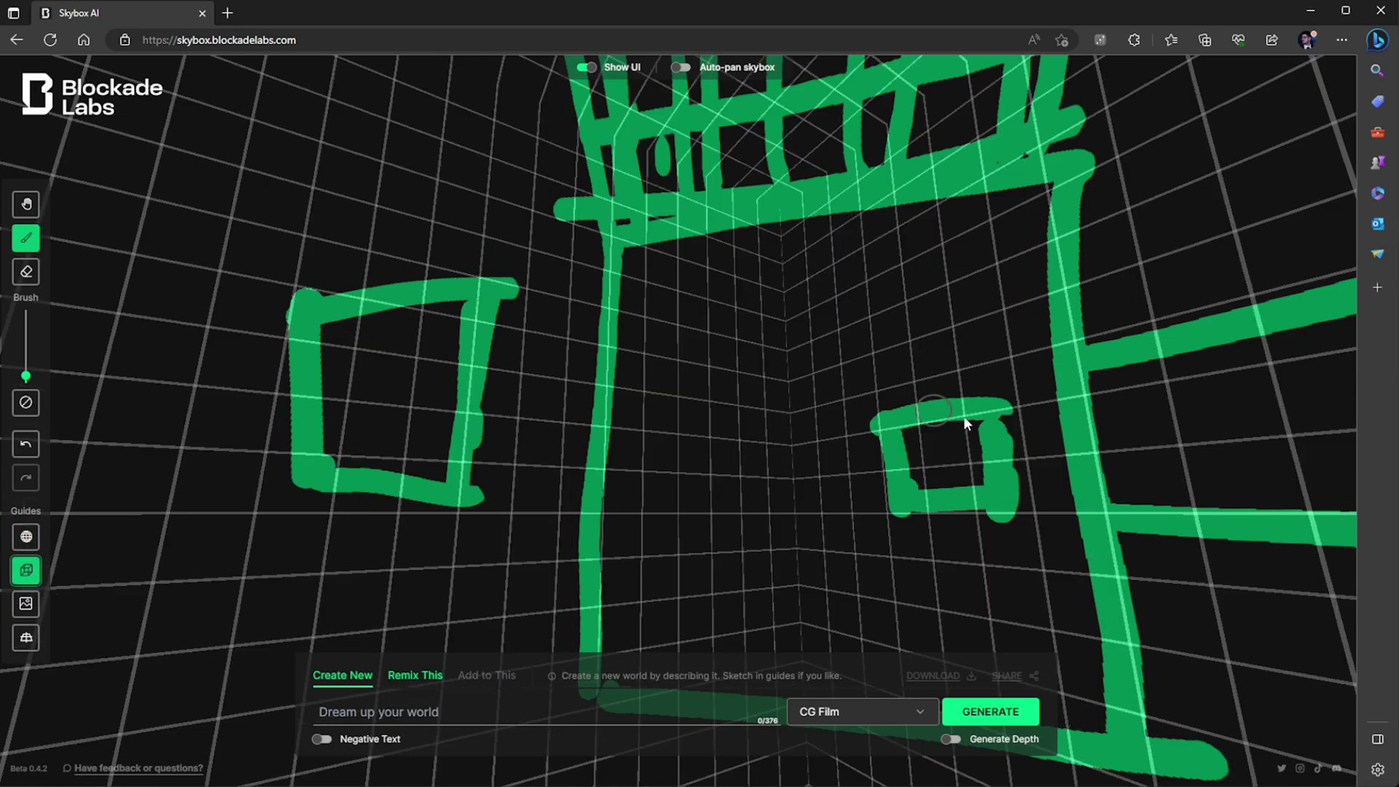
Step: Try the spherical, cube, skybox image and floor perspective guides, then paint a short vertical test stroke near the floor and undo it
{"action": "left_click", "coordinate": [26, 536]}
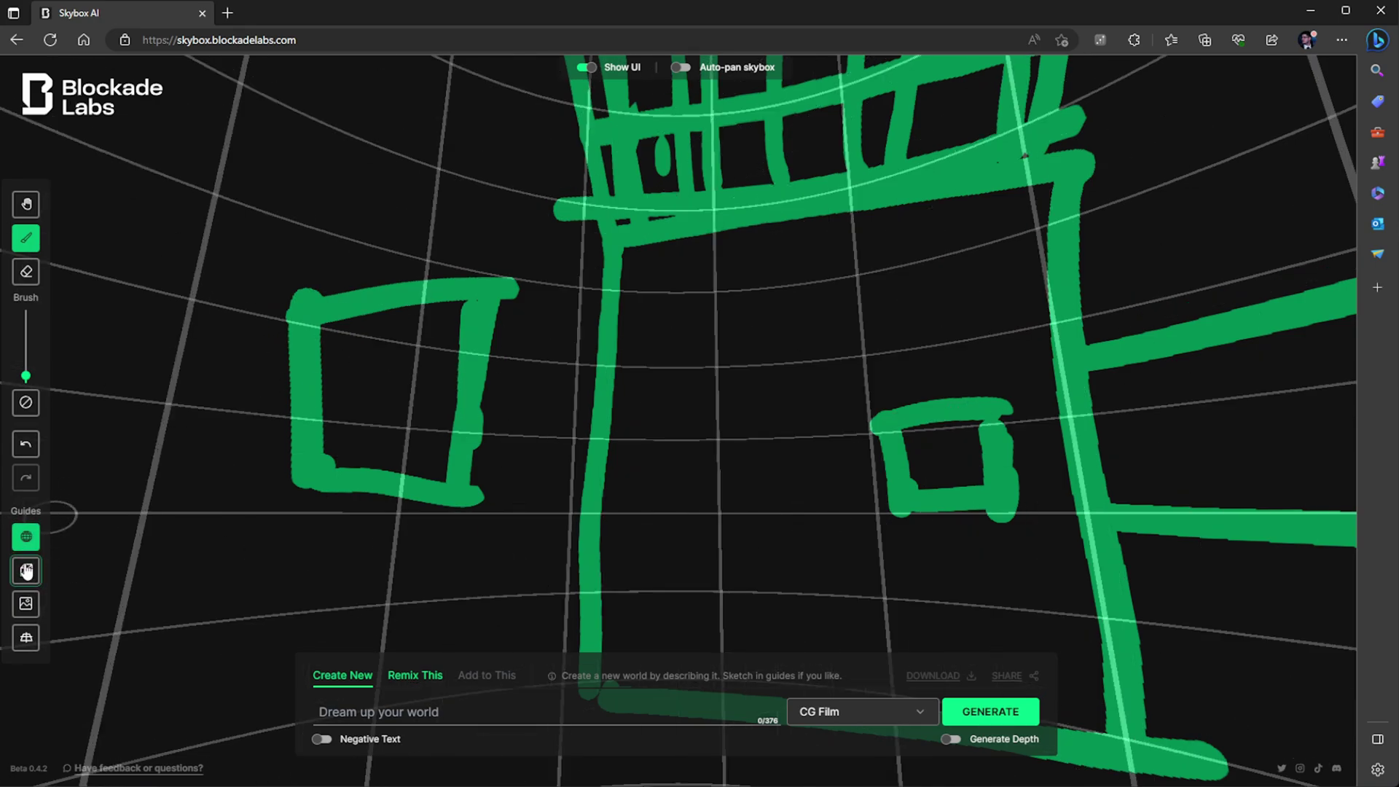
{"action": "left_click", "coordinate": [26, 571]}
{"action": "left_click", "coordinate": [26, 605]}
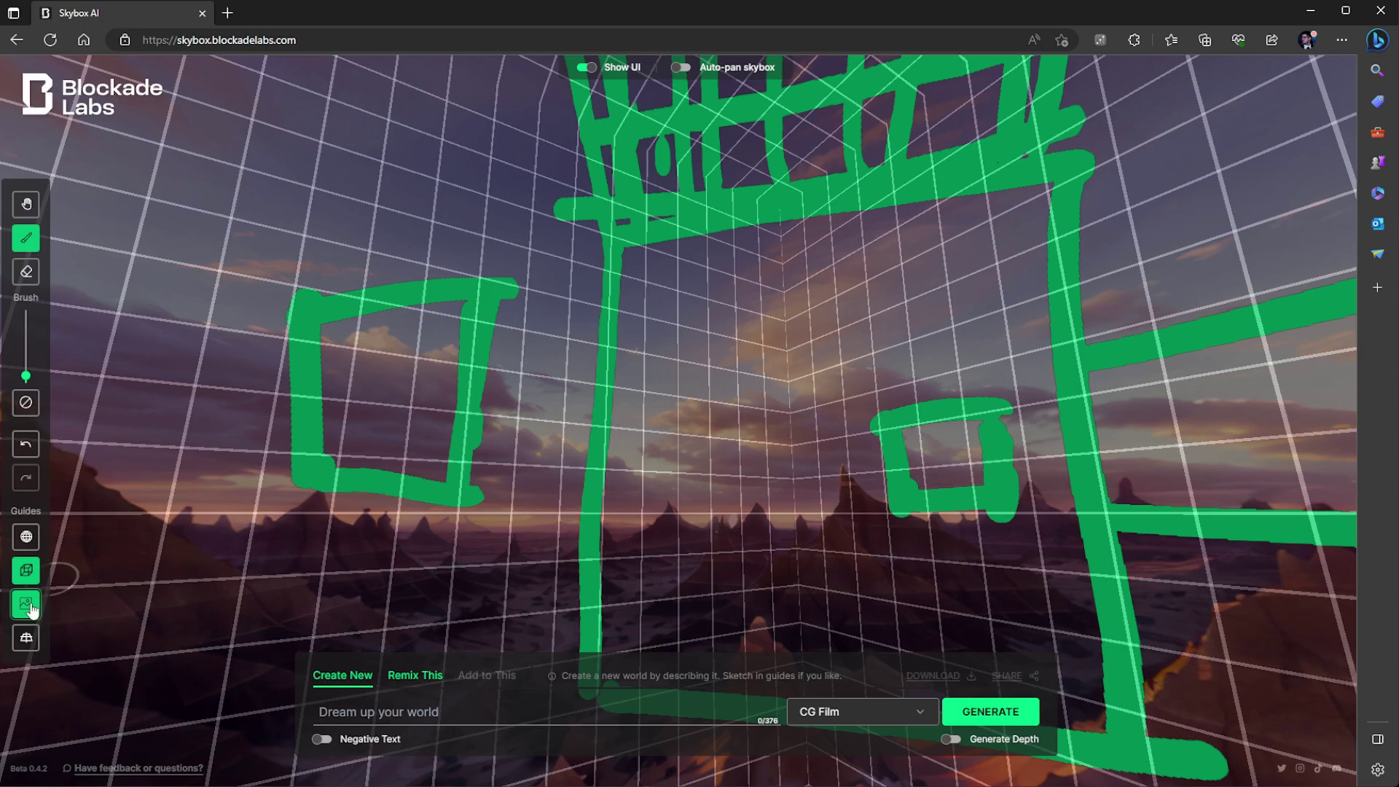
{"action": "left_click", "coordinate": [26, 638]}
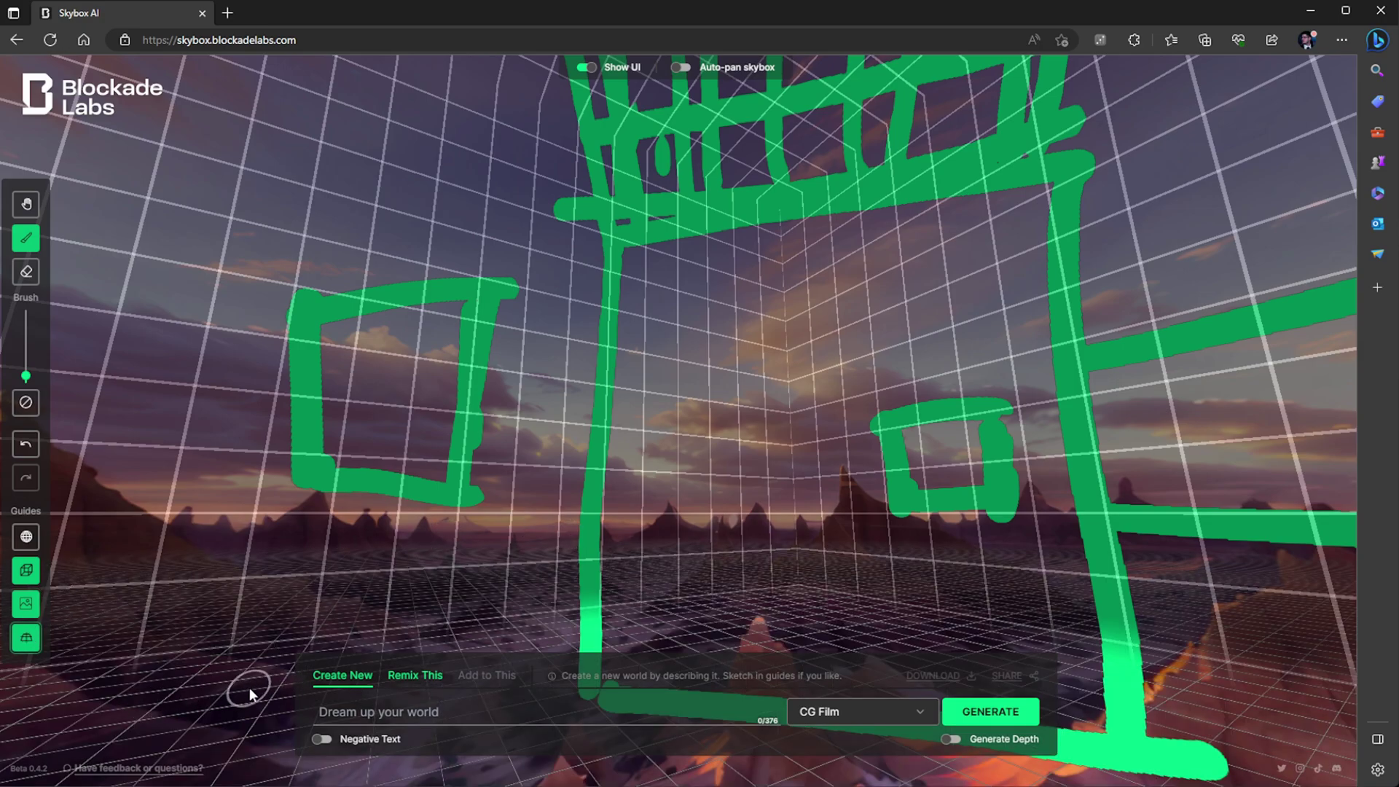
{"action": "left_click_drag", "start_coordinate": [280, 577], "coordinate": [263, 711]}
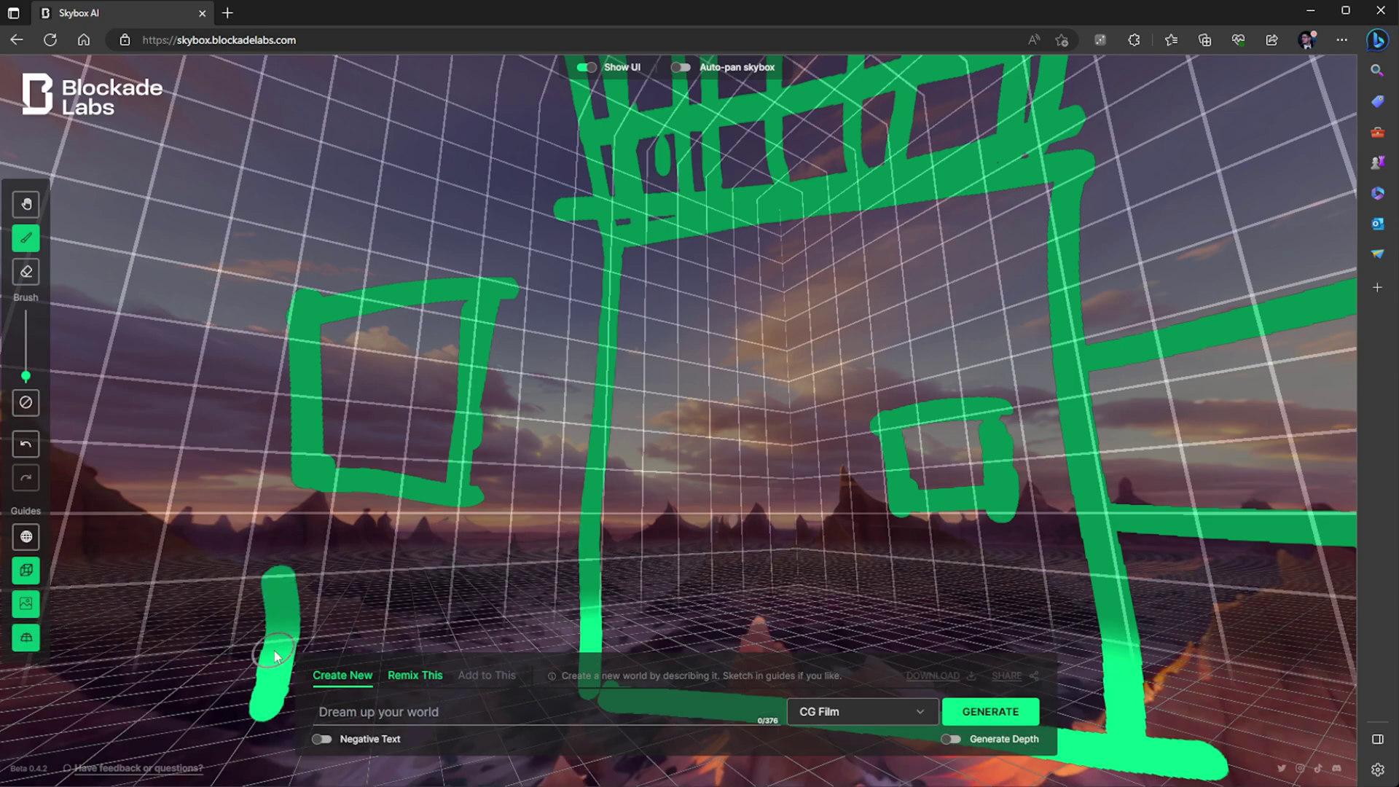
{"action": "key", "text": "ctrl+z"}
Step: Turn off the cube, skybox image and floor perspective guides and show only the spherical grid over the brush sketch
{"action": "left_click", "coordinate": [27, 571]}
{"action": "left_click", "coordinate": [26, 603]}
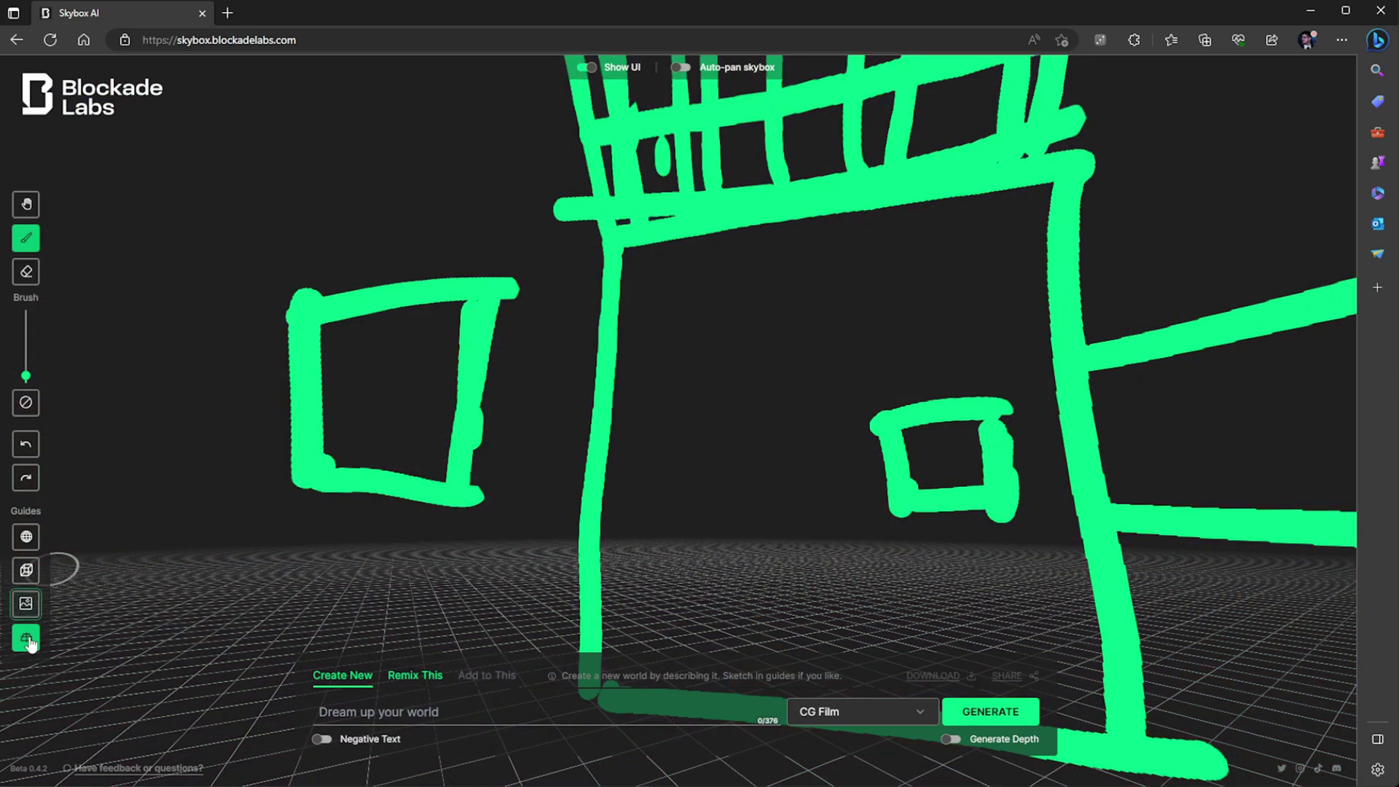
{"action": "left_click", "coordinate": [27, 639]}
{"action": "key", "text": "space"}
{"action": "left_click_drag", "start_coordinate": [430, 410], "coordinate": [299, 561]}
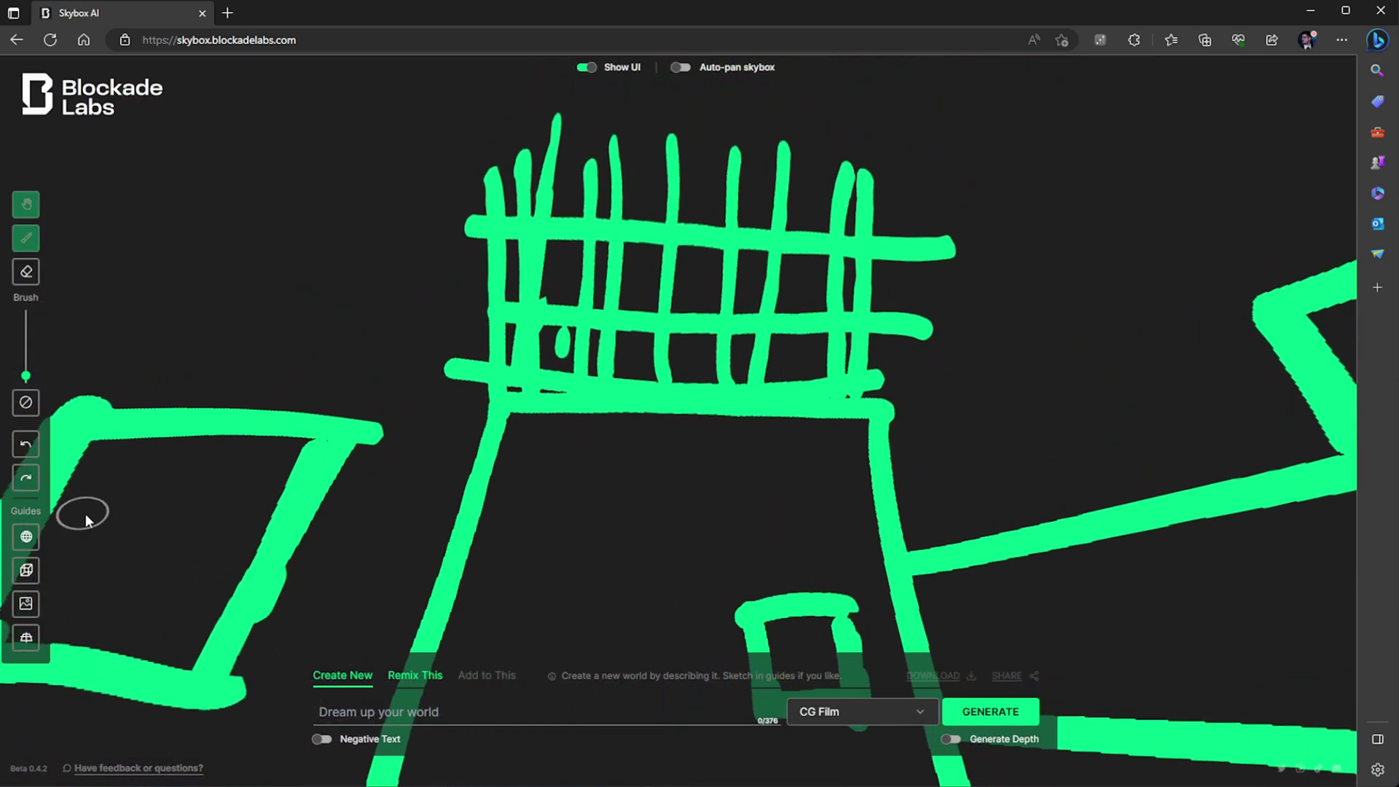
{"action": "left_click", "coordinate": [30, 537]}
{"action": "key", "text": "space"}
{"action": "mouse_move", "coordinate": [322, 361]}
{"action": "left_mouse_down"}
{"action": "mouse_move", "coordinate": [365, 287]}
{"action": "mouse_move", "coordinate": [303, 675]}
{"action": "left_mouse_up"}
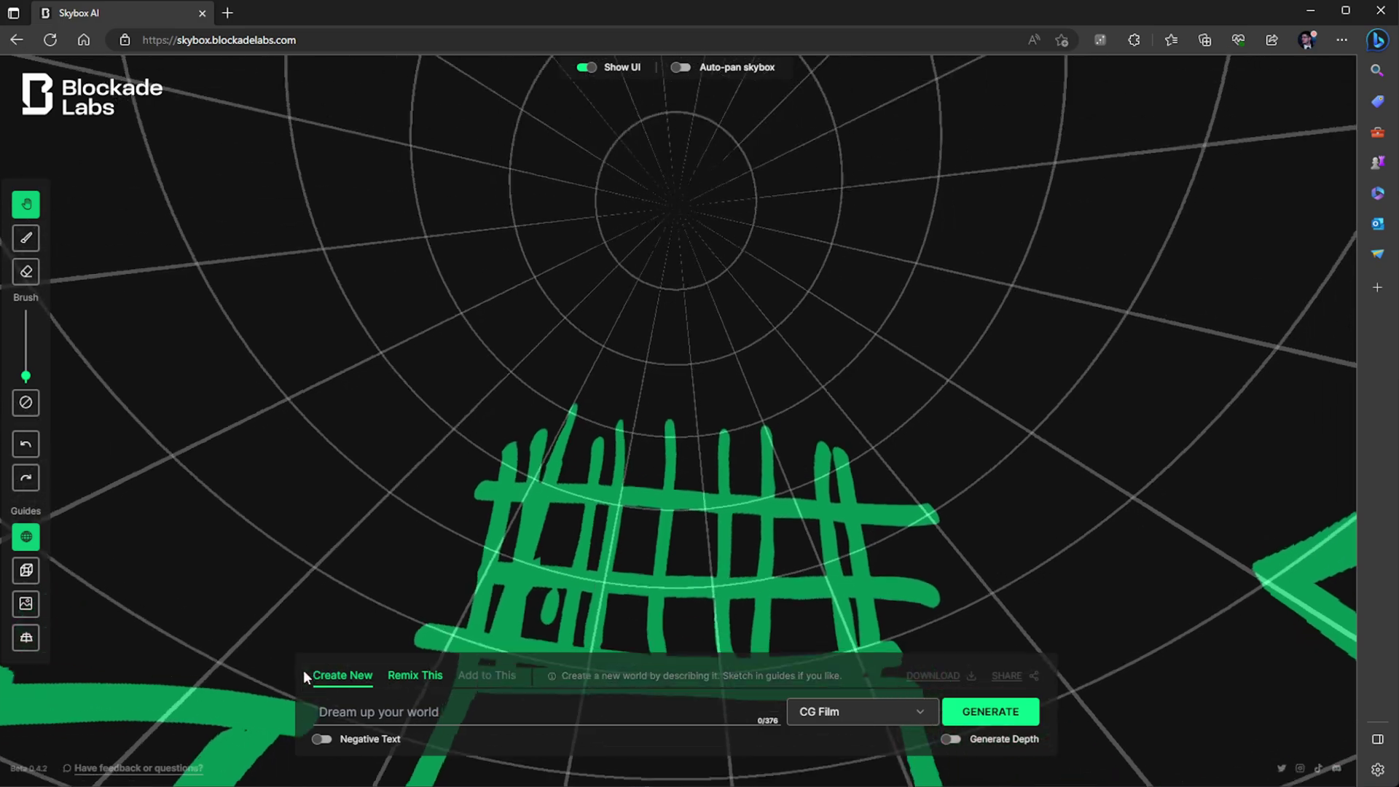
{"action": "key", "text": "space"}
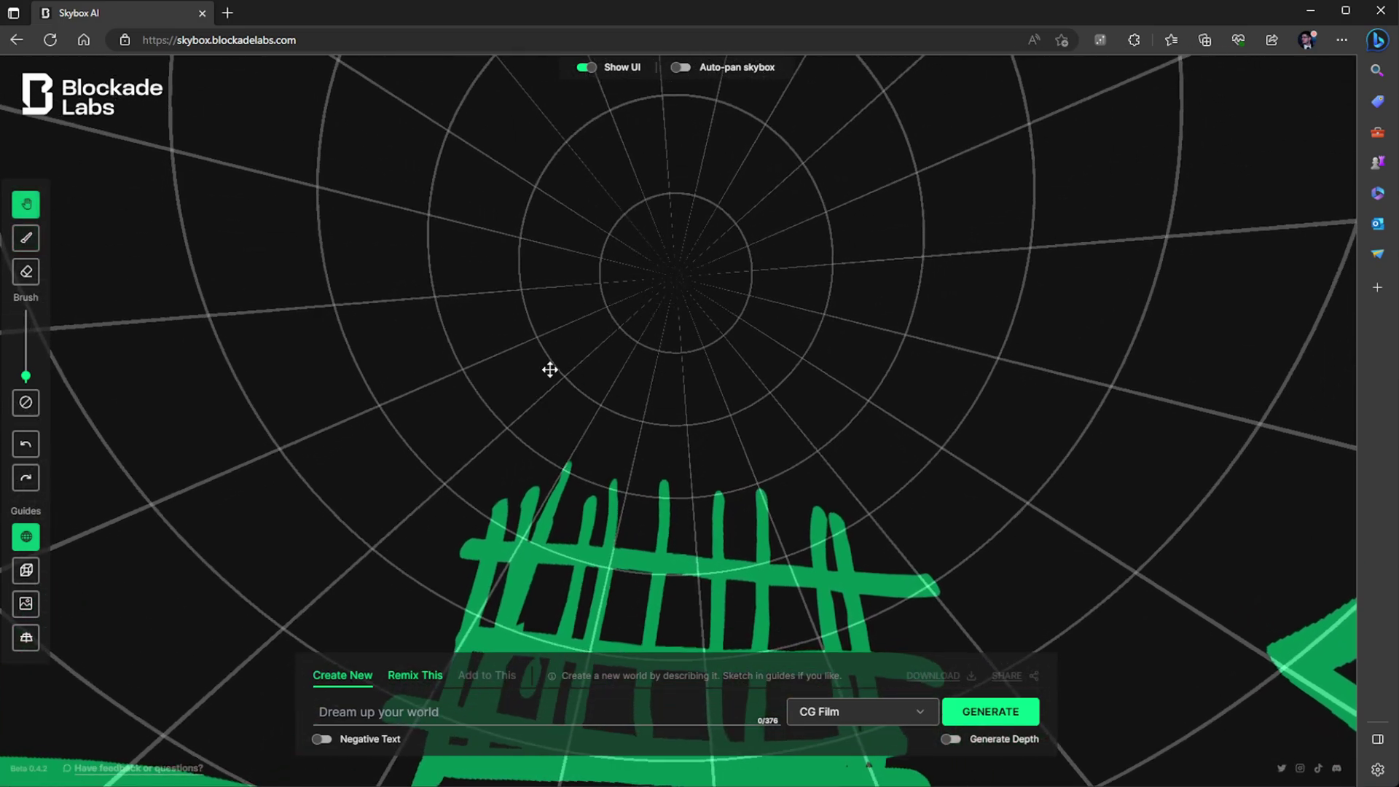
{"action": "mouse_move", "coordinate": [549, 368]}
{"action": "left_mouse_down"}
{"action": "mouse_move", "coordinate": [528, 440]}
{"action": "mouse_move", "coordinate": [539, 436]}
{"action": "mouse_move", "coordinate": [281, 374]}
{"action": "left_mouse_up"}
{"action": "key", "text": "b"}
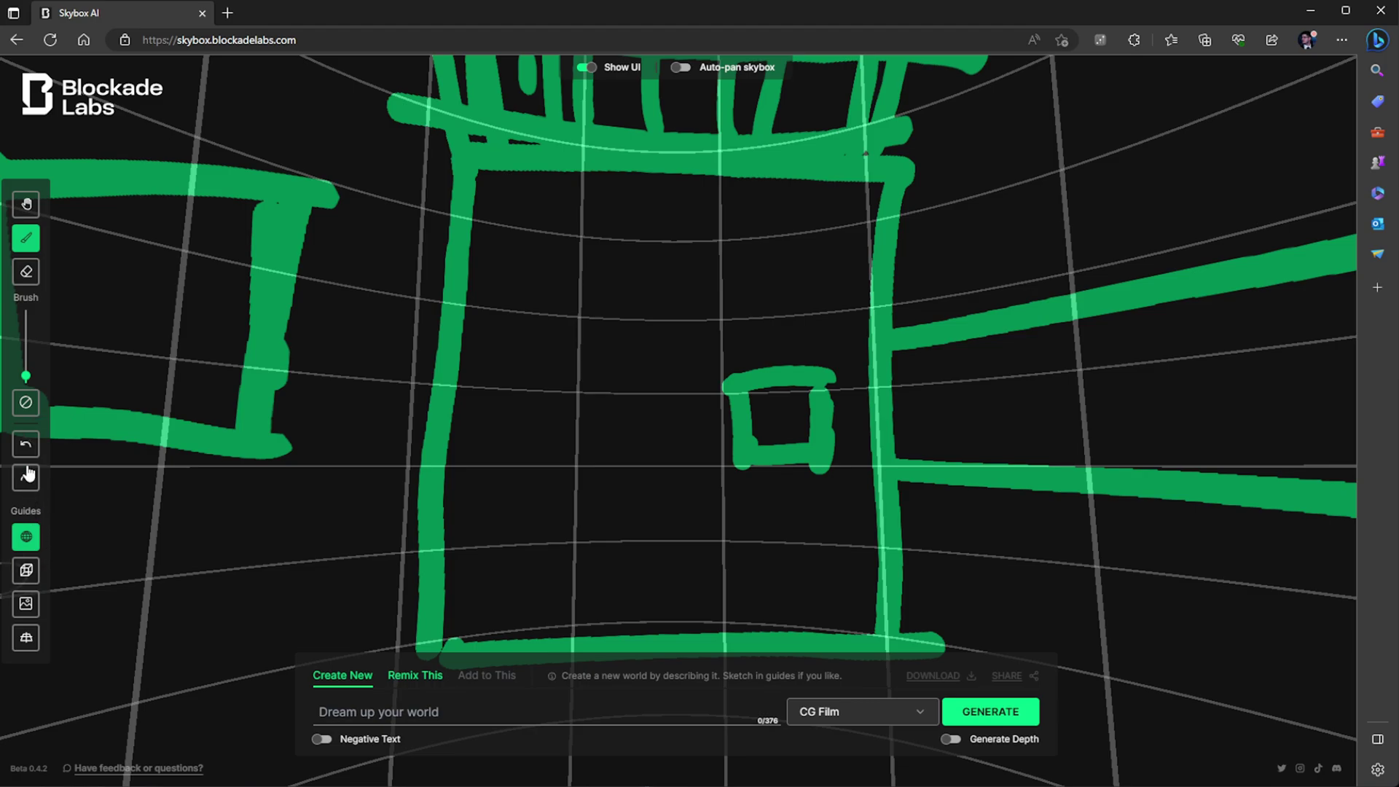
Step: Enter a prompt beginning "Alien landscape with thundering mountains seen from inside a ship with big" and generate the skybox
{"action": "left_click", "coordinate": [387, 726]}
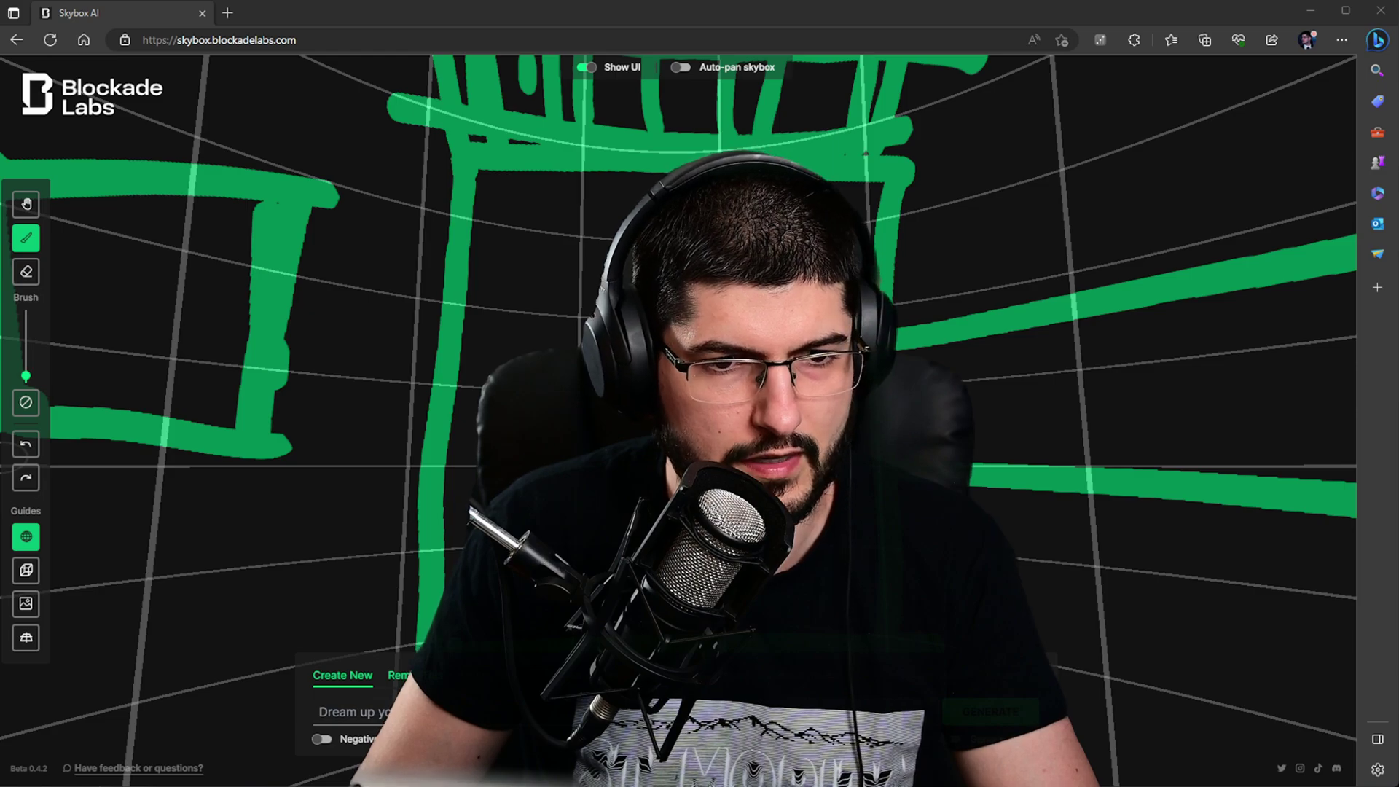
{"action": "left_click", "coordinate": [374, 716]}
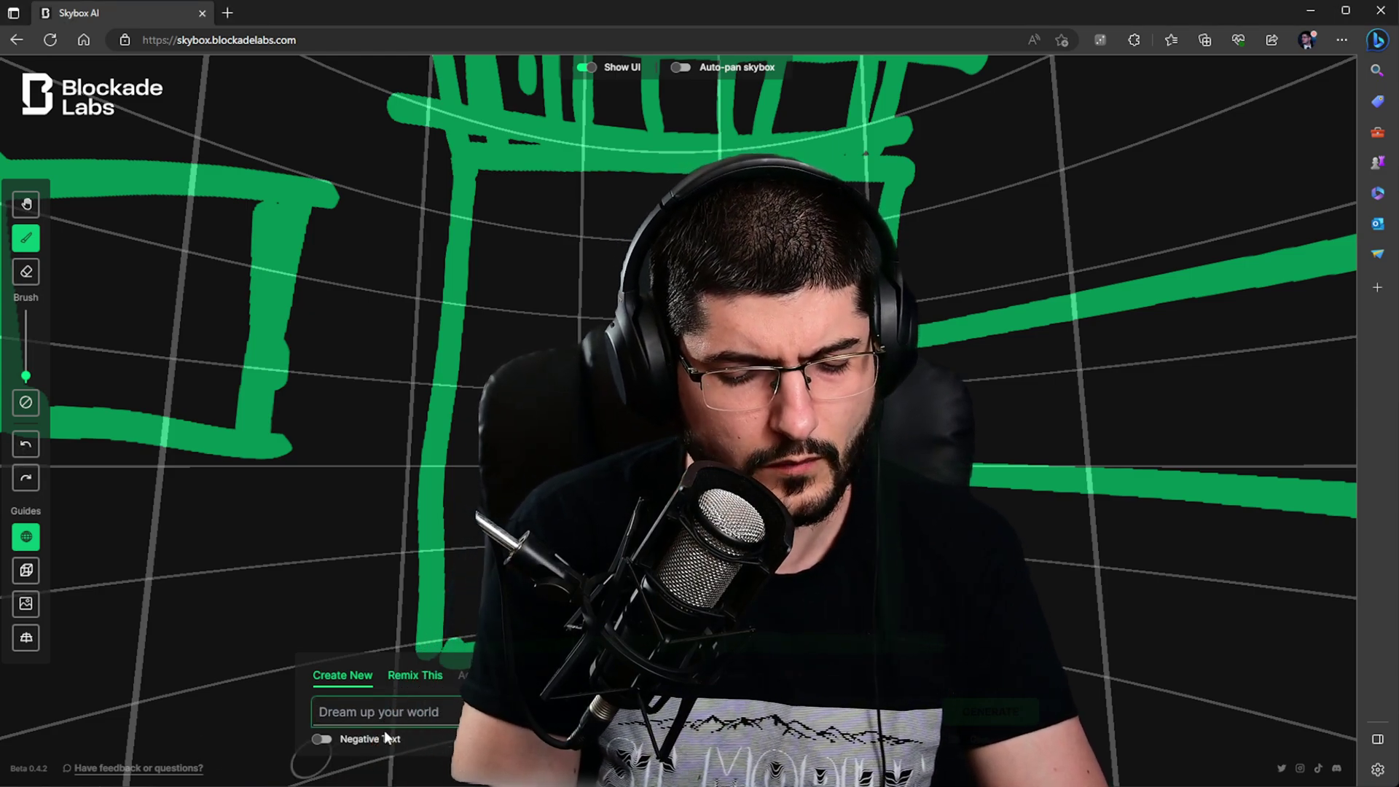
{"action": "type", "text": "Alien "}
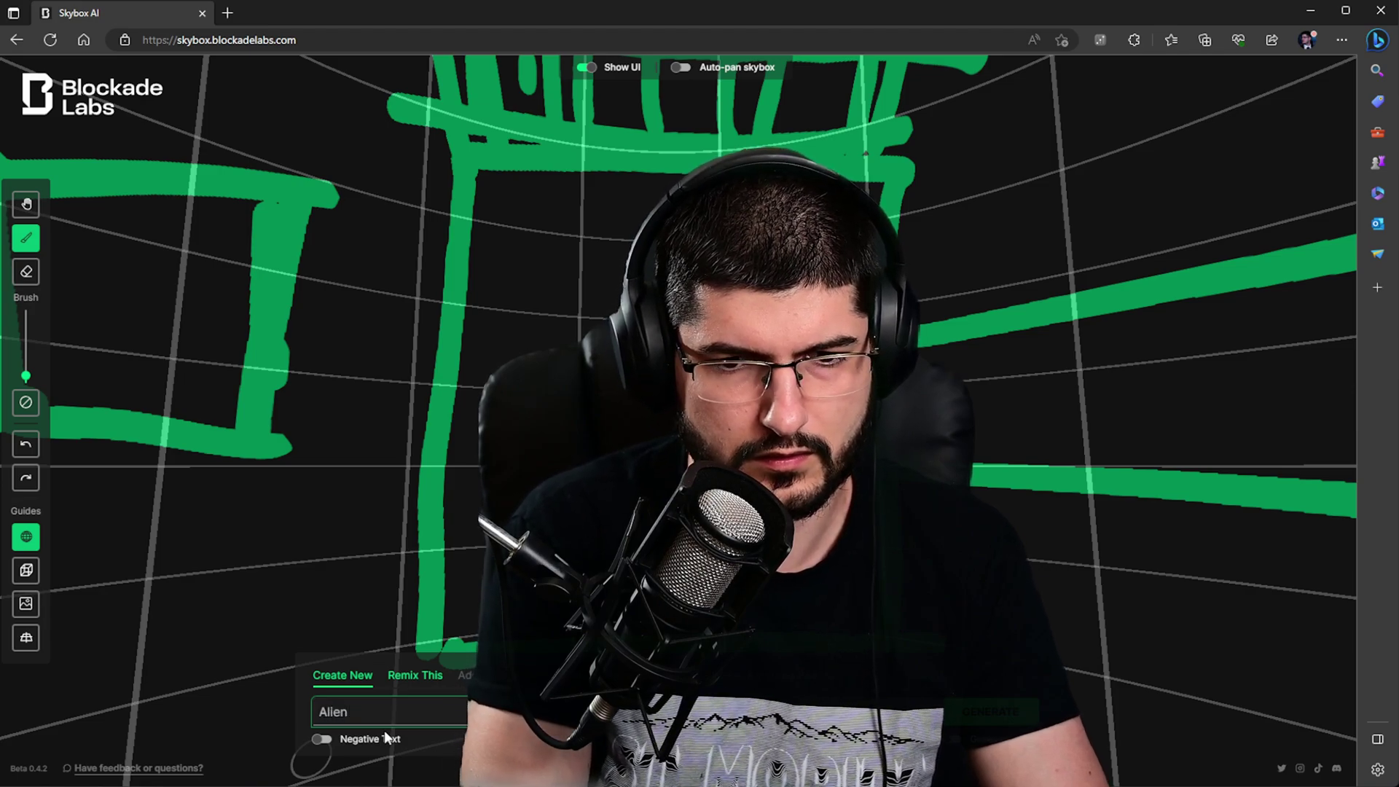
{"action": "type", "text": "landsc"}
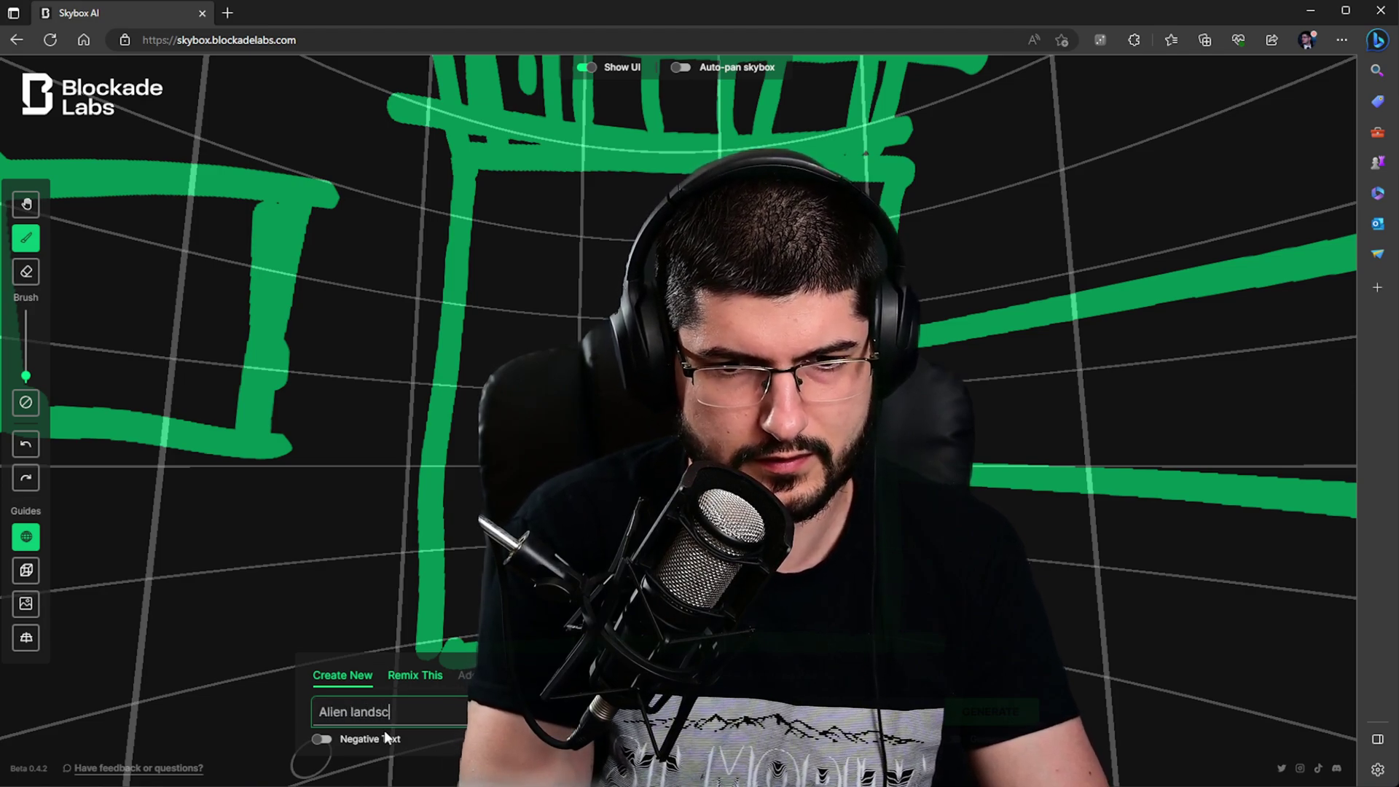
{"action": "type", "text": "ape with thun"}
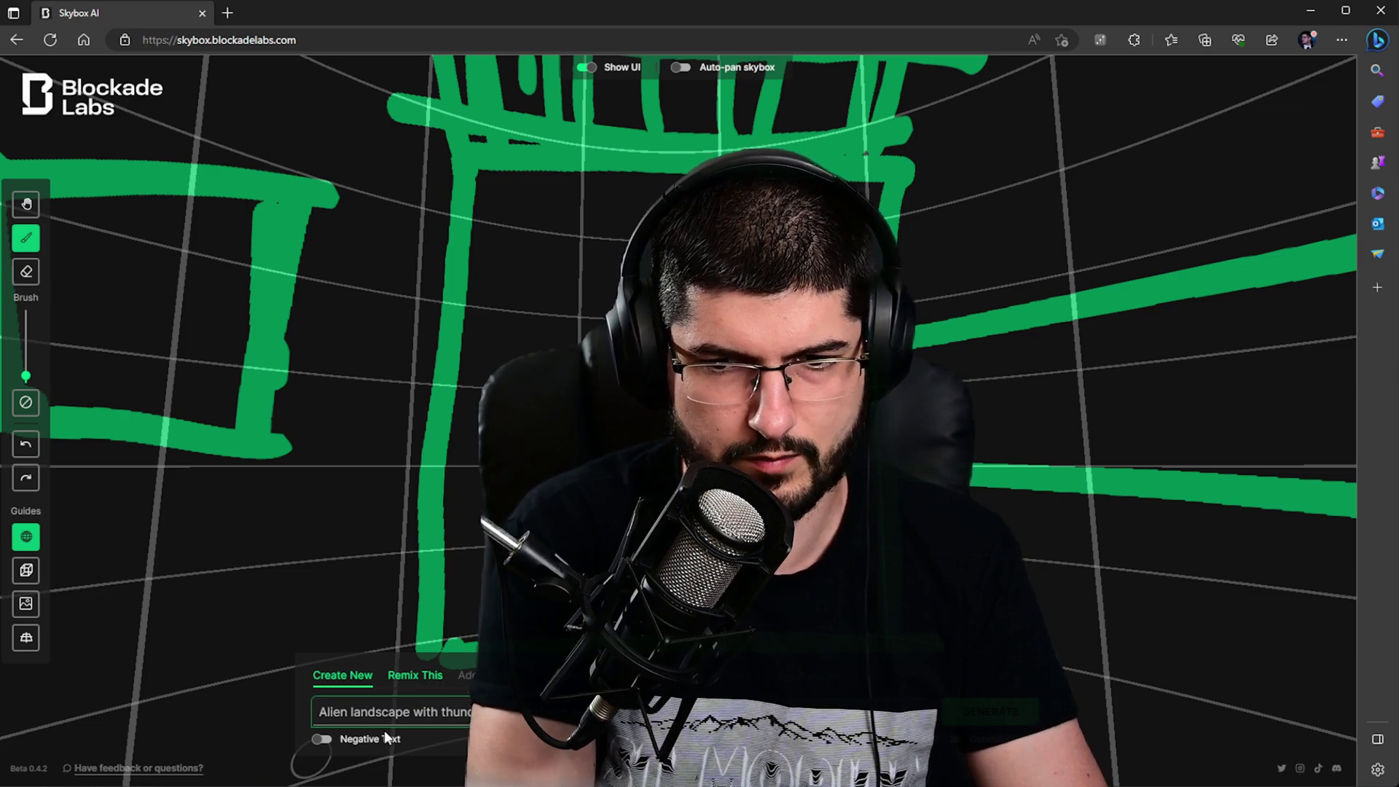
{"action": "type", "text": "ering moun"}
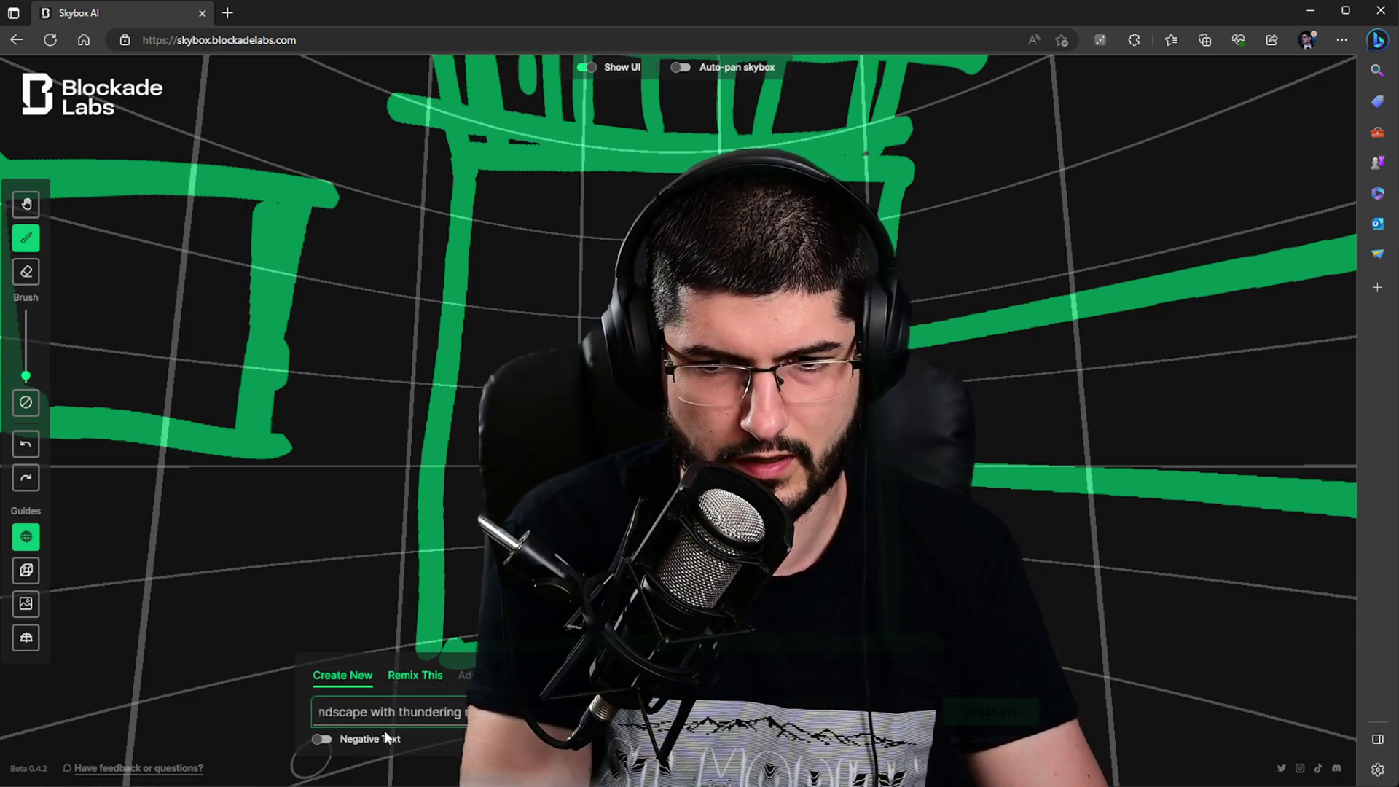
{"action": "key", "text": "BackSpace"}
{"action": "key", "text": "BackSpace"}
{"action": "key", "text": "BackSpace"}
{"action": "key", "text": "BackSpace"}
{"action": "type", "text": "tain"}
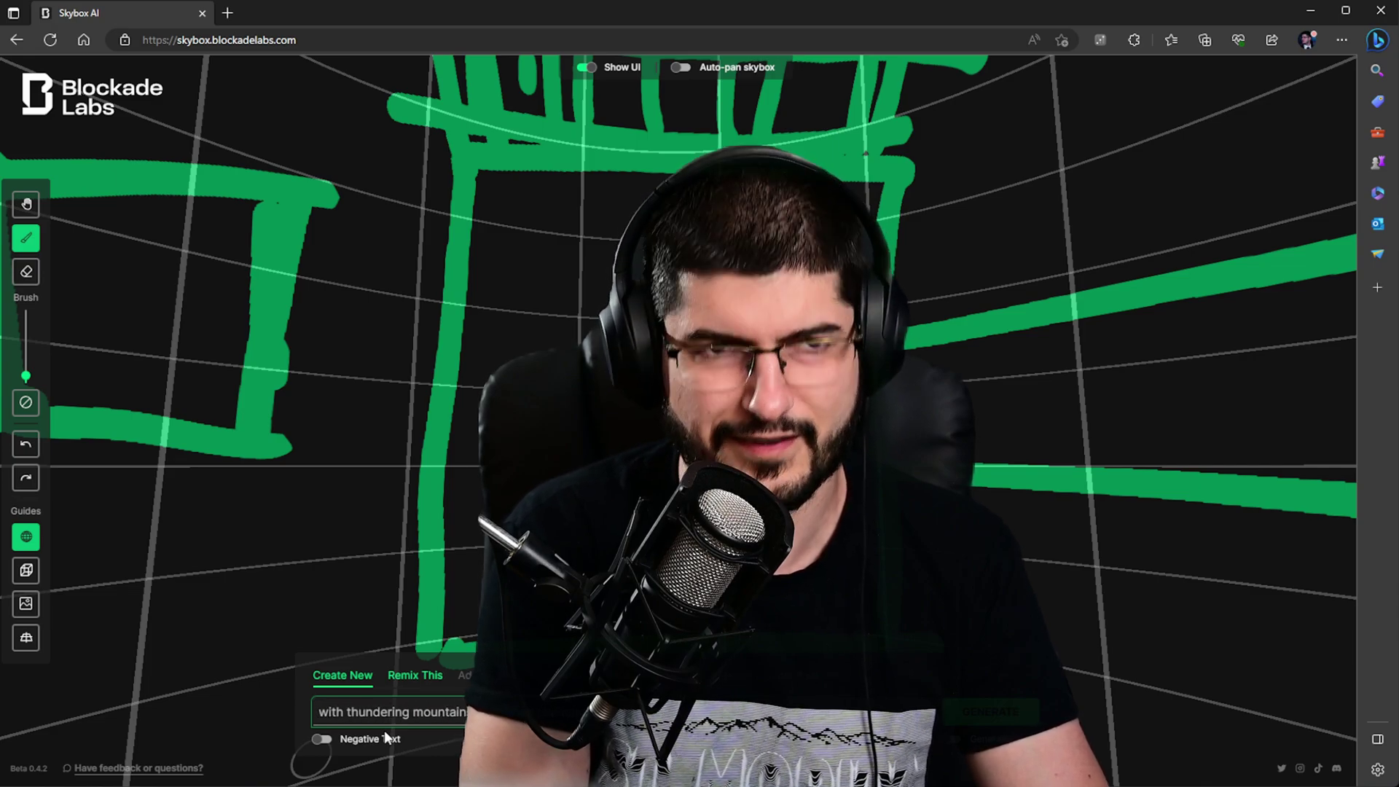
{"action": "type", "text": "s a shi"}
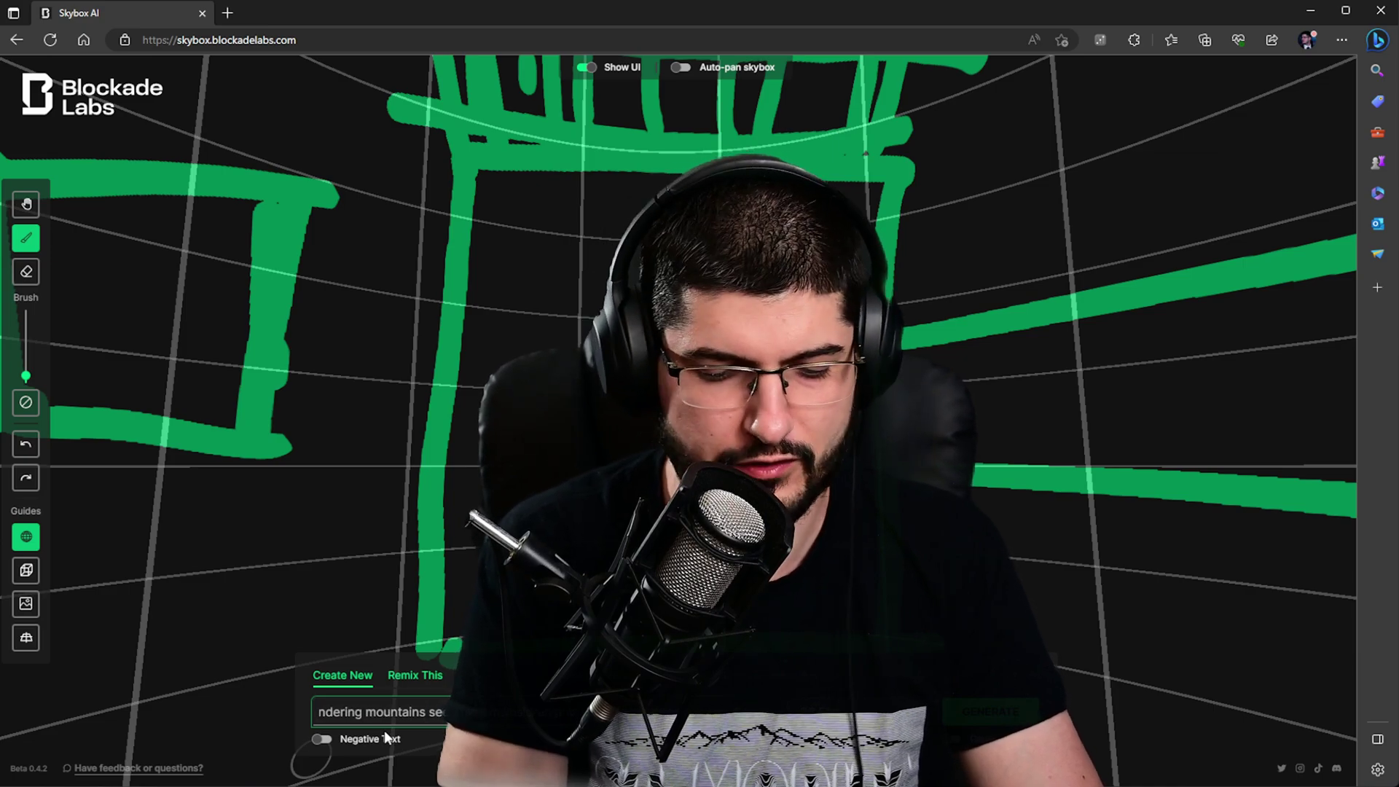
{"action": "type", "text": "p with big win"}
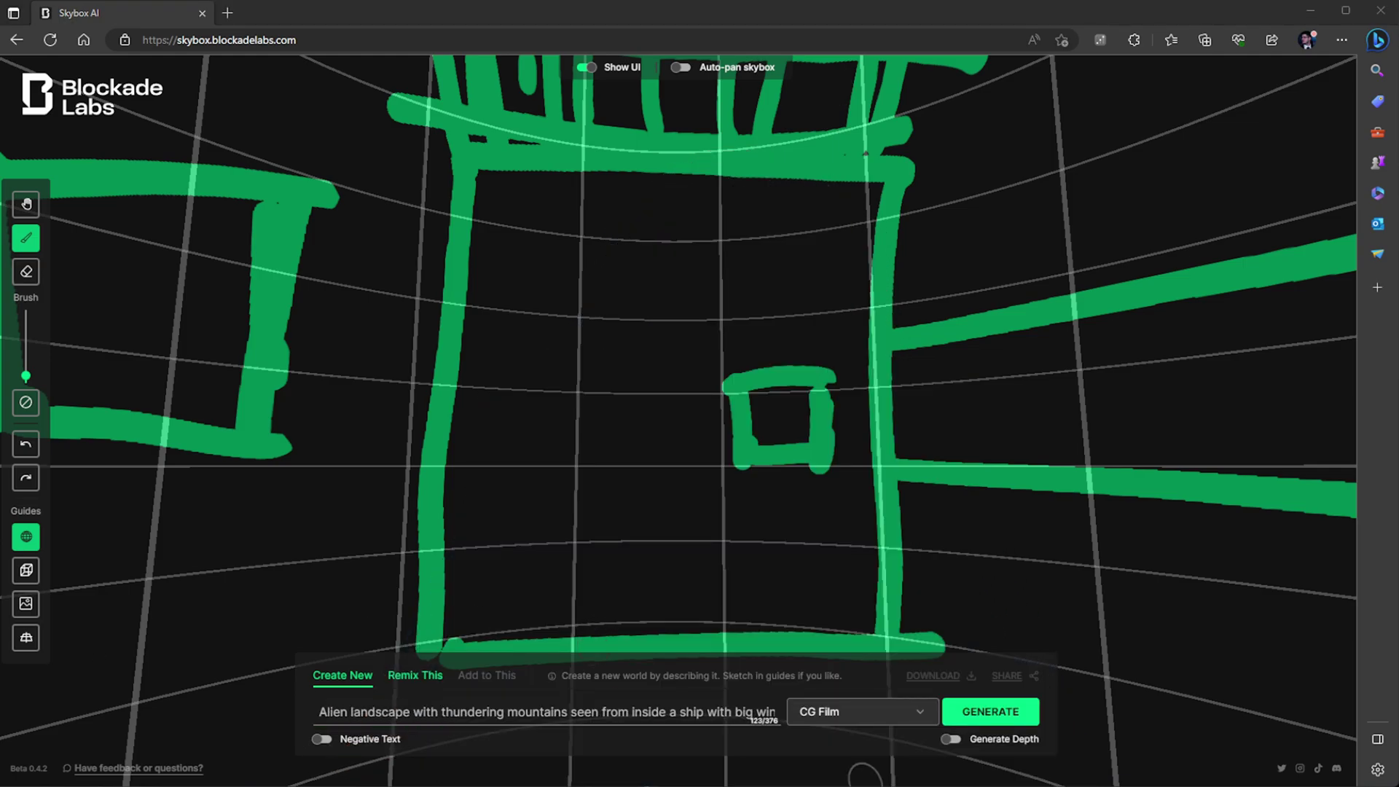
{"action": "left_click", "coordinate": [1009, 727]}
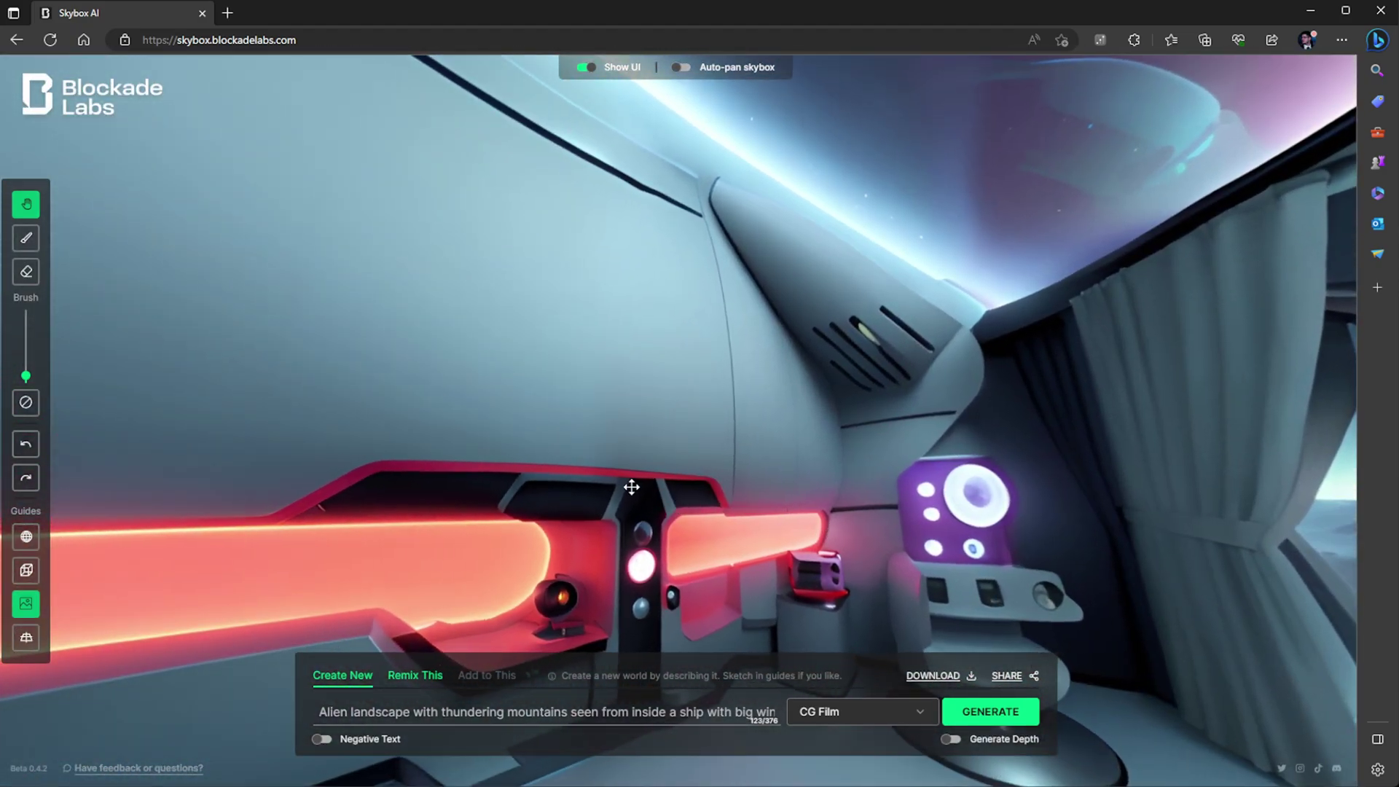
Step: Look around the generated skybox and compare its walls and windows with the overlaid brush sketch
{"action": "mouse_move", "coordinate": [40, 283]}
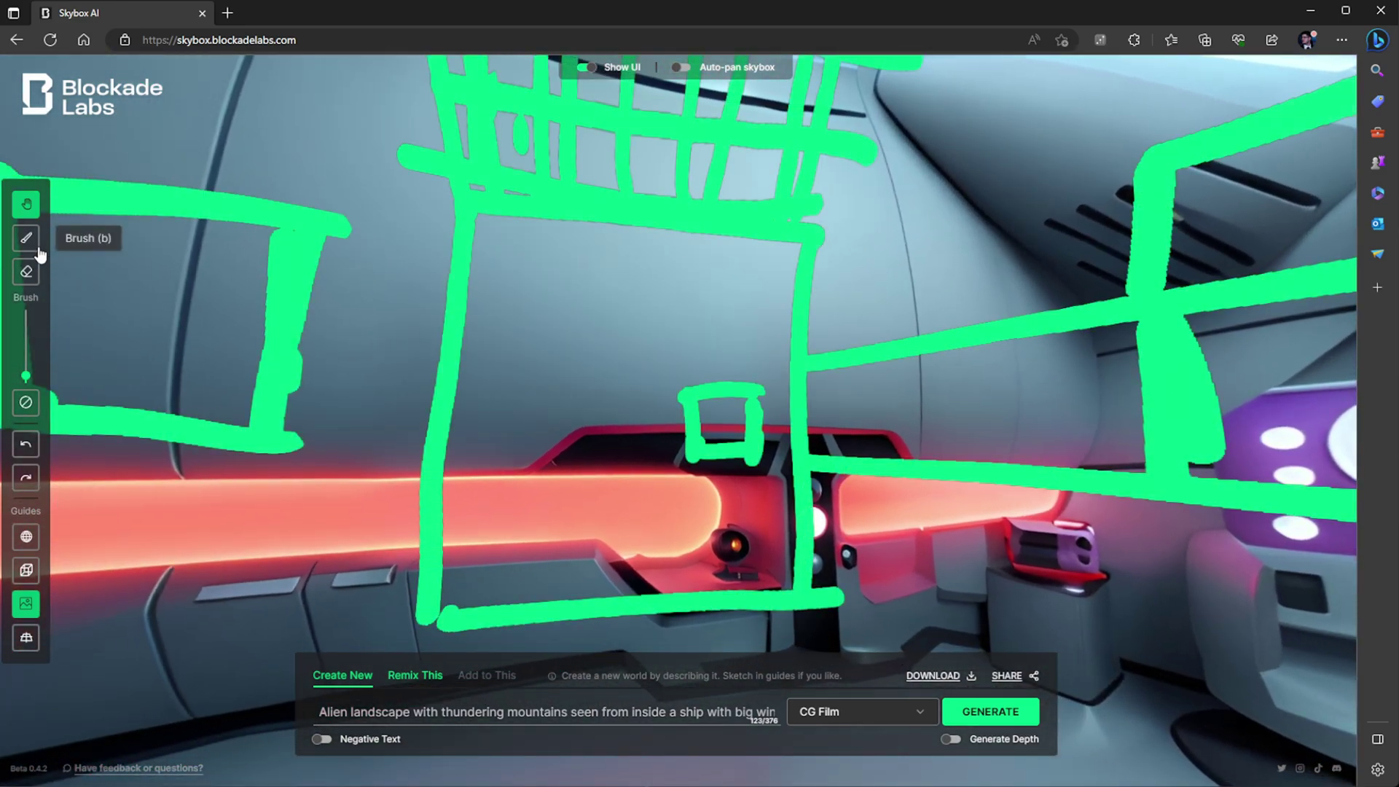
{"action": "left_click_drag", "start_coordinate": [396, 303], "coordinate": [475, 347]}
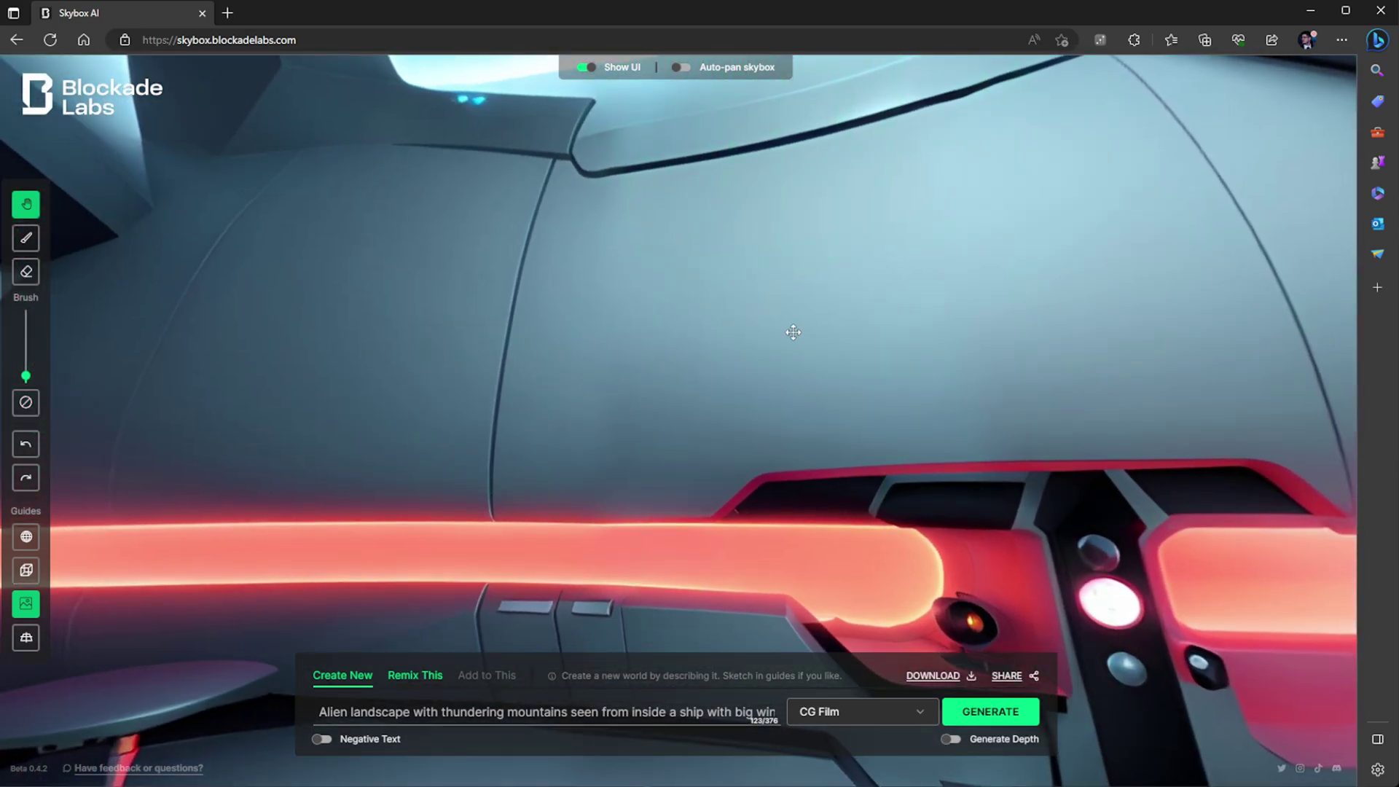
{"action": "left_click_drag", "start_coordinate": [787, 335], "coordinate": [780, 467]}
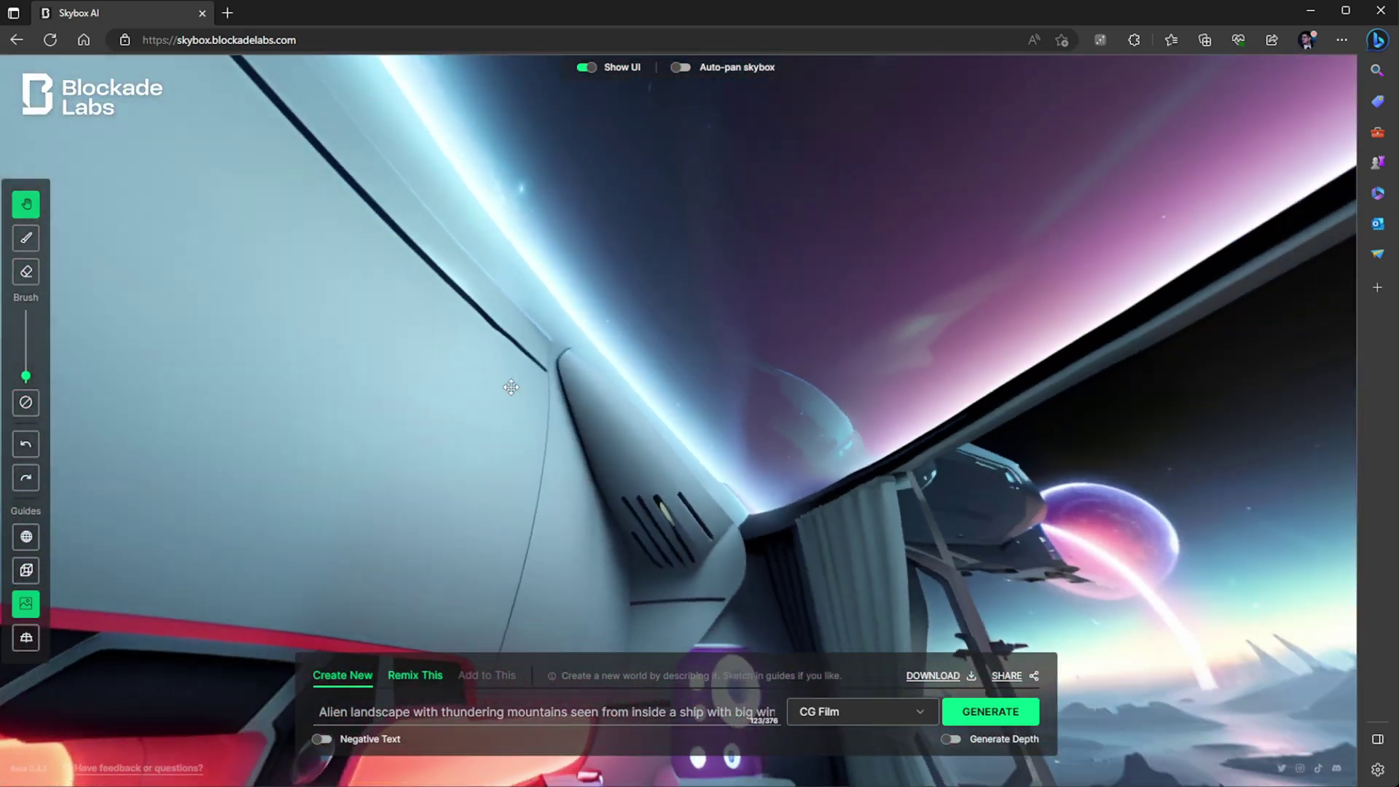
{"action": "left_click_drag", "start_coordinate": [511, 387], "coordinate": [240, 306]}
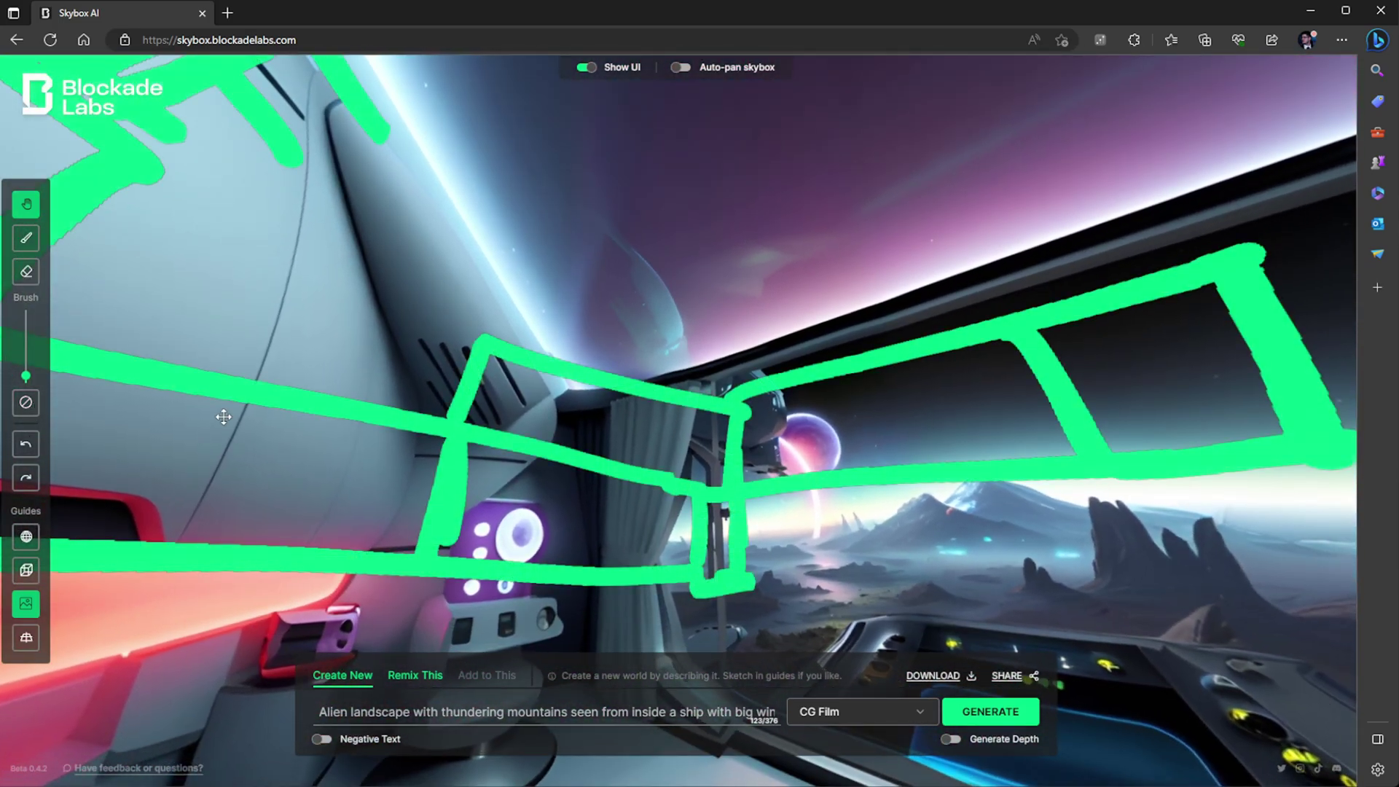
{"action": "left_click_drag", "start_coordinate": [466, 426], "coordinate": [662, 439]}
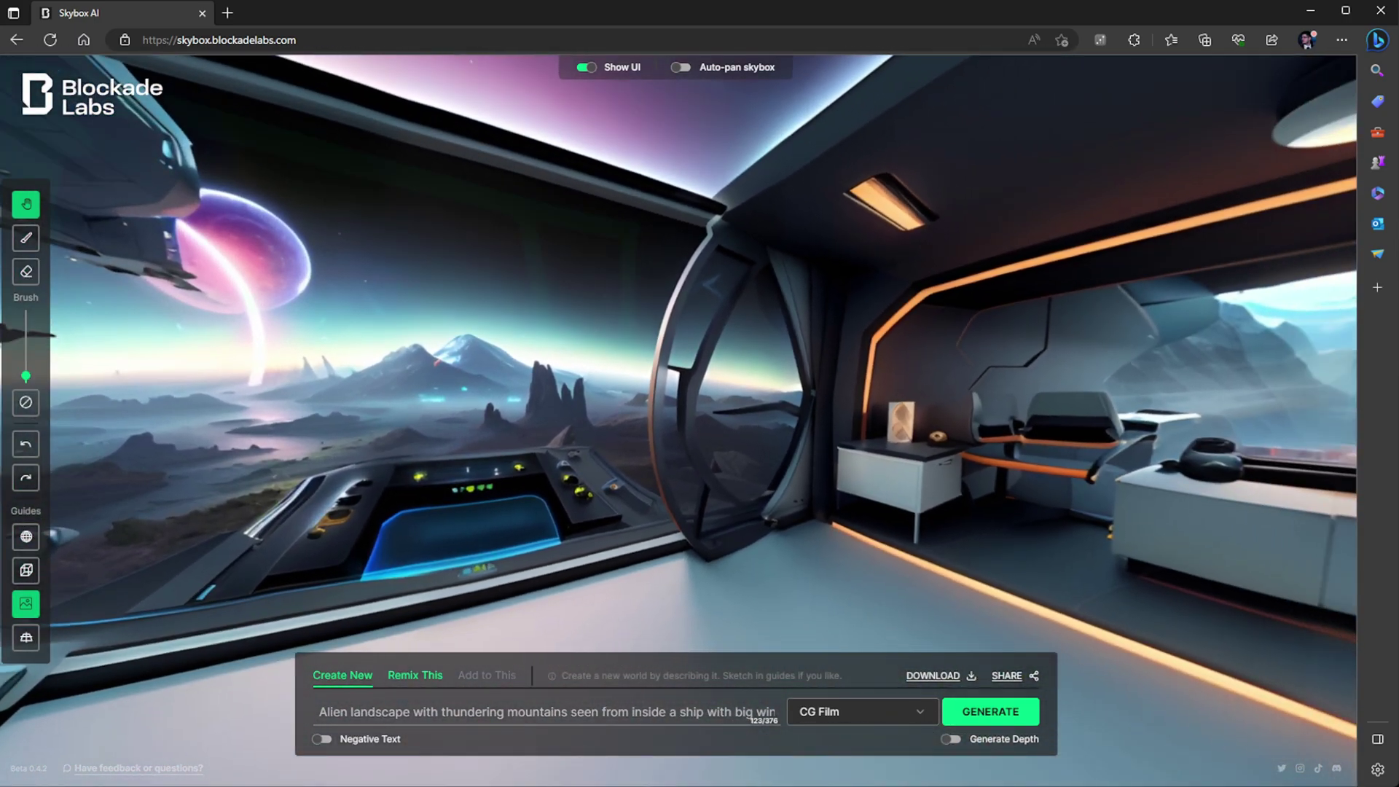
{"action": "left_click_drag", "start_coordinate": [466, 524], "coordinate": [721, 573]}
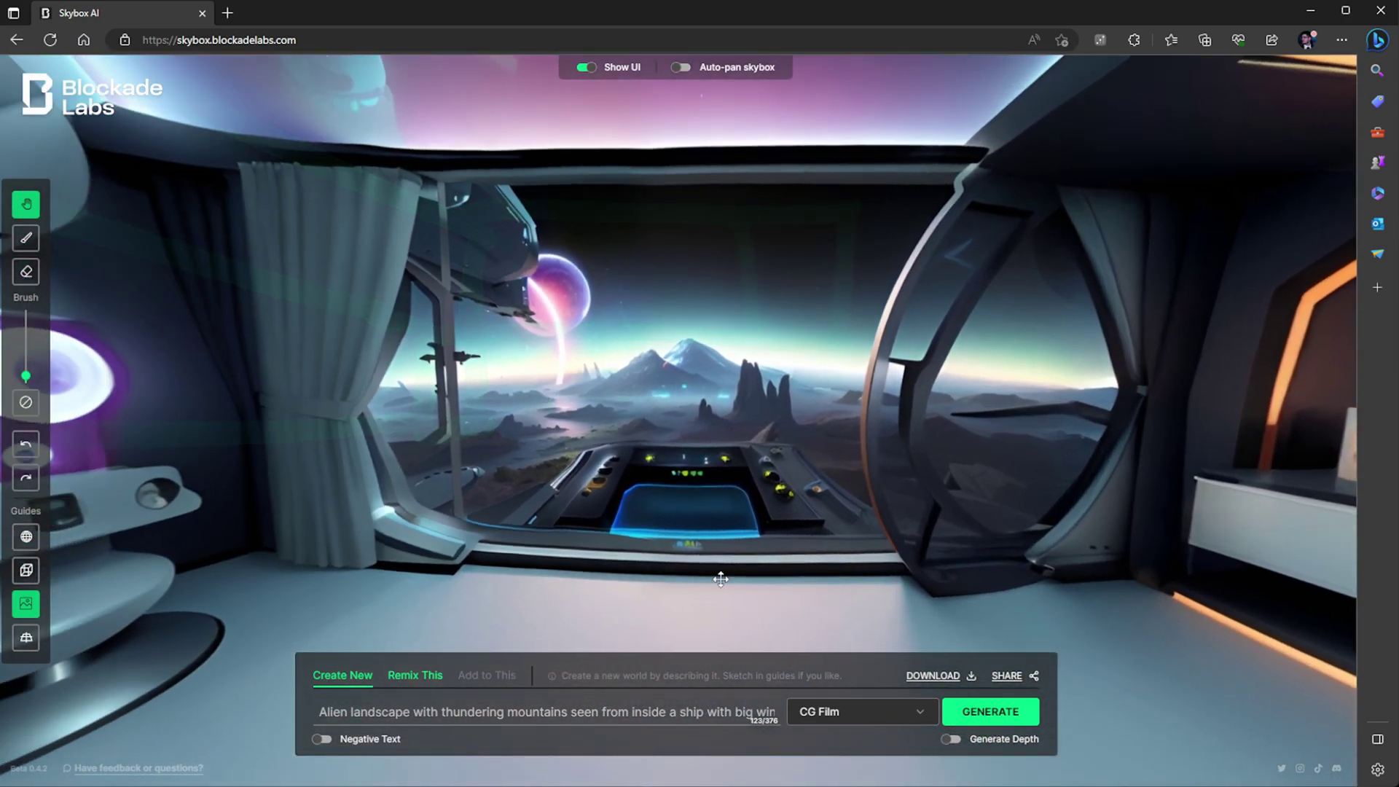
Step: Replace the prompt with "Spaceship on an alien planet."
{"action": "key", "text": "ctrl+a"}
{"action": "key", "text": "BackSpace"}
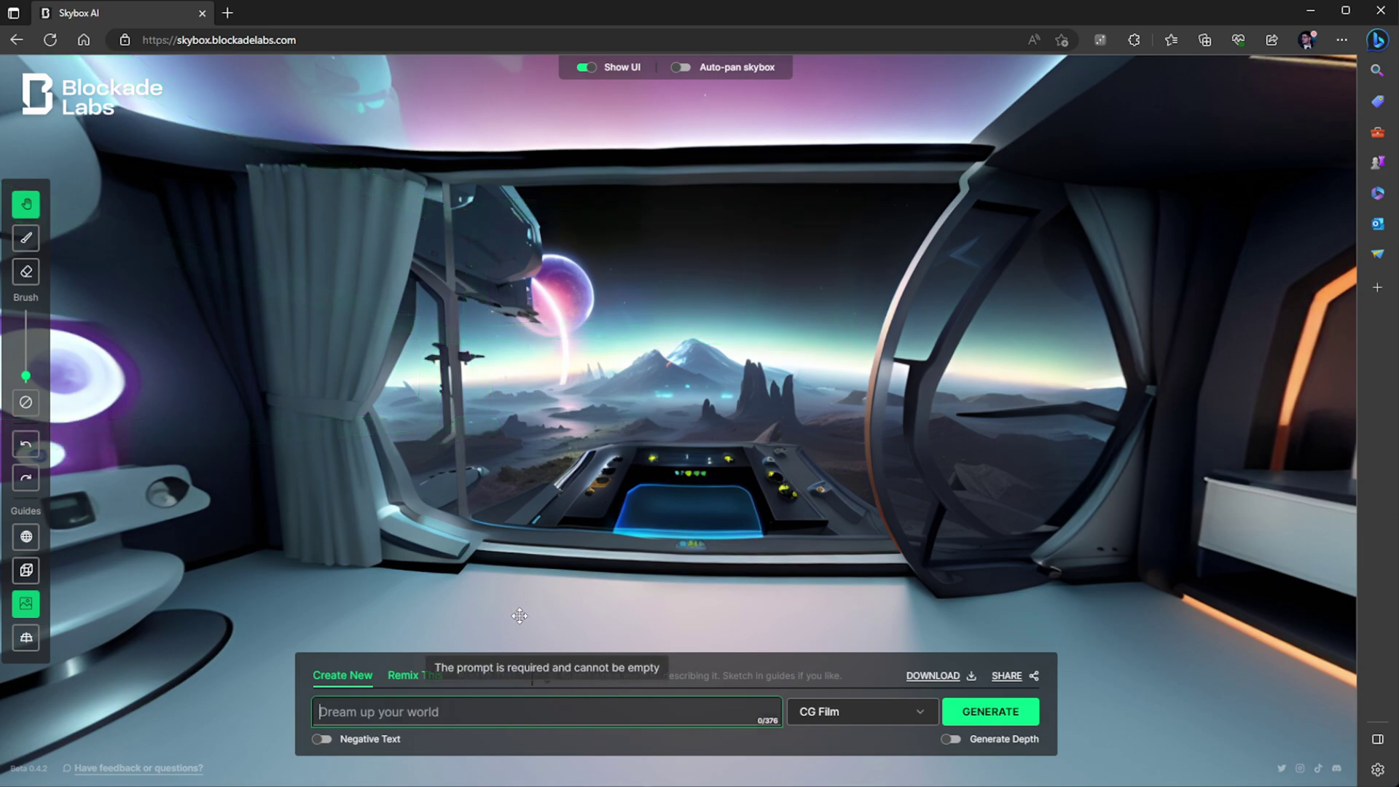
{"action": "left_click_drag", "start_coordinate": [599, 509], "coordinate": [640, 484]}
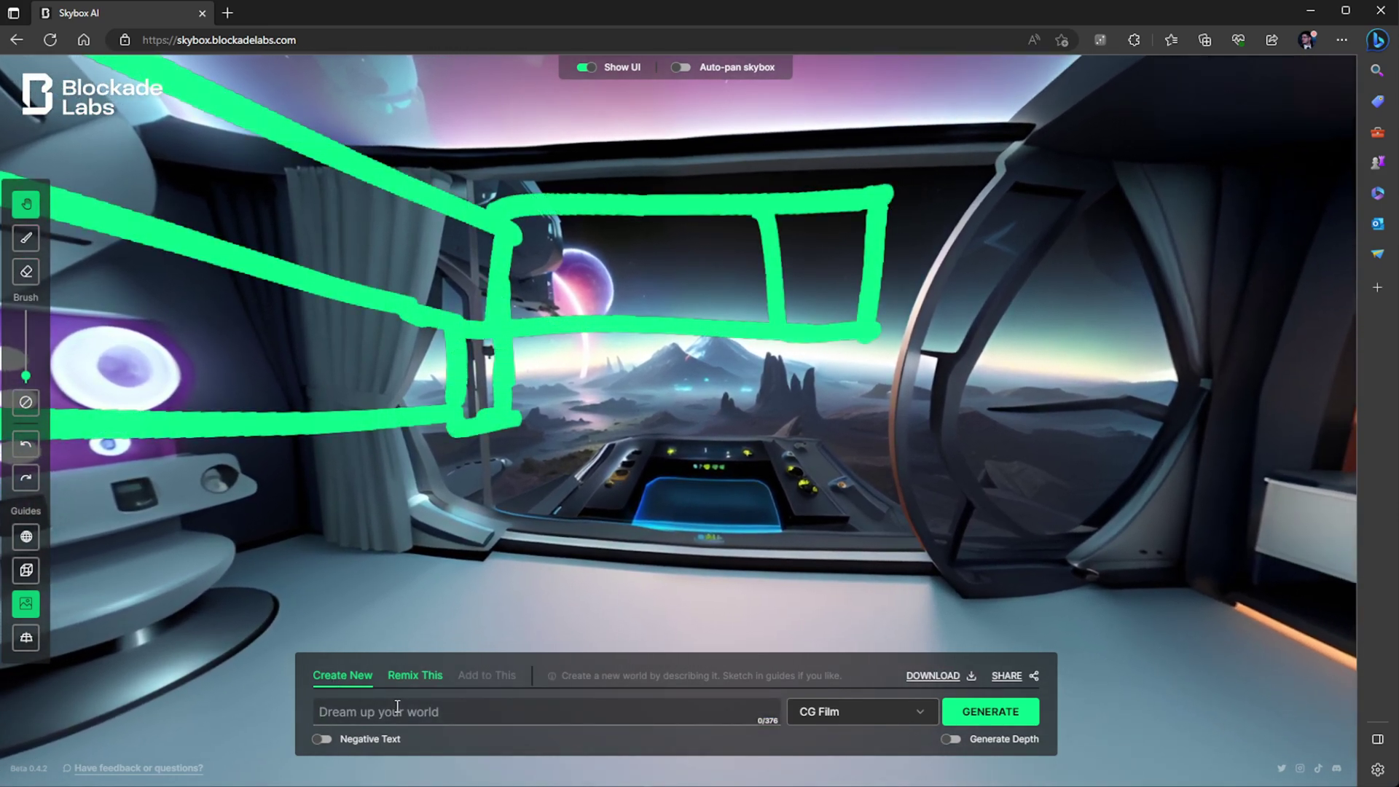
{"action": "left_click", "coordinate": [397, 706]}
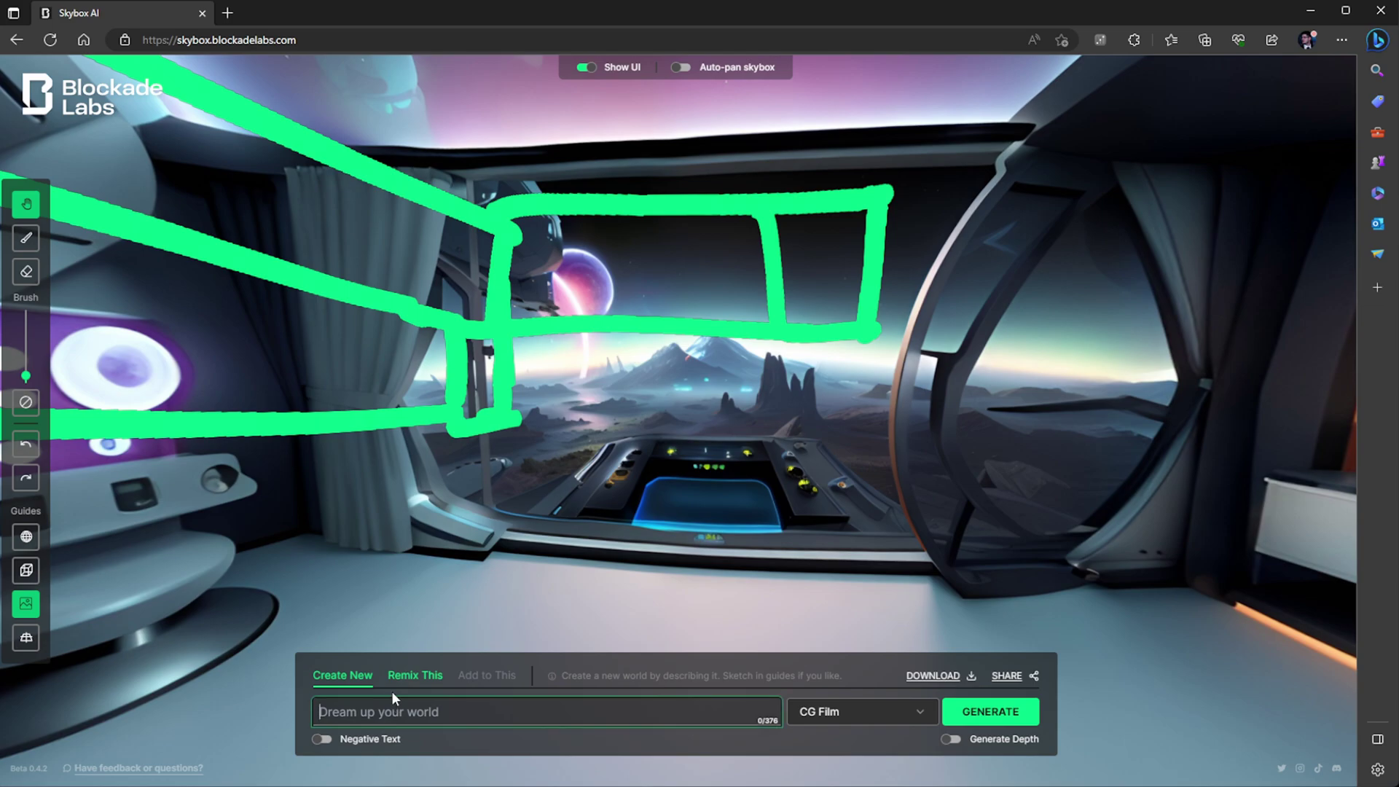
{"action": "type", "text": "Spaceship on an alien planet."}
{"action": "key", "text": "ctrl+a"}
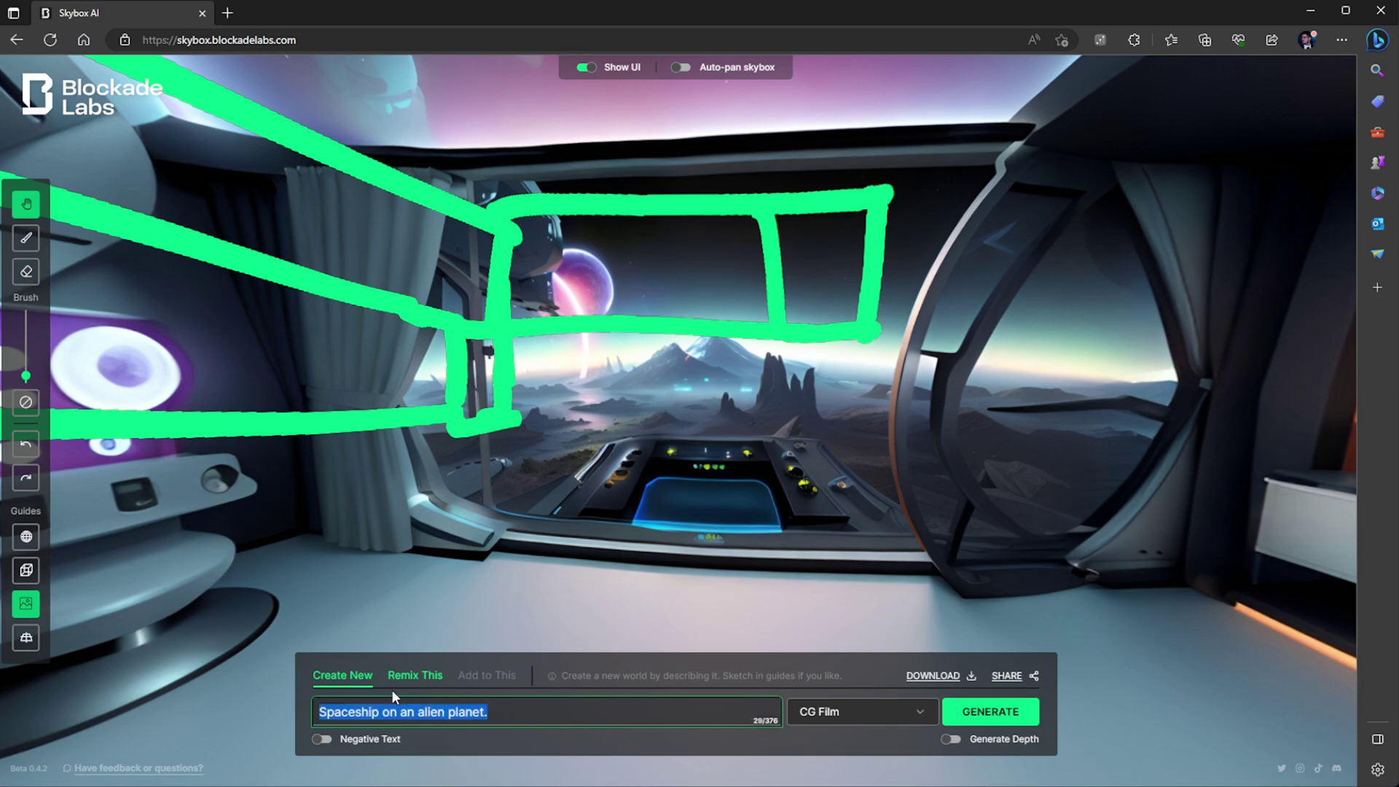
Step: Look around the ship interior and its window view, and examine the skybox generated from the spaceship prompt
{"action": "left_click_drag", "start_coordinate": [802, 438], "coordinate": [510, 437]}
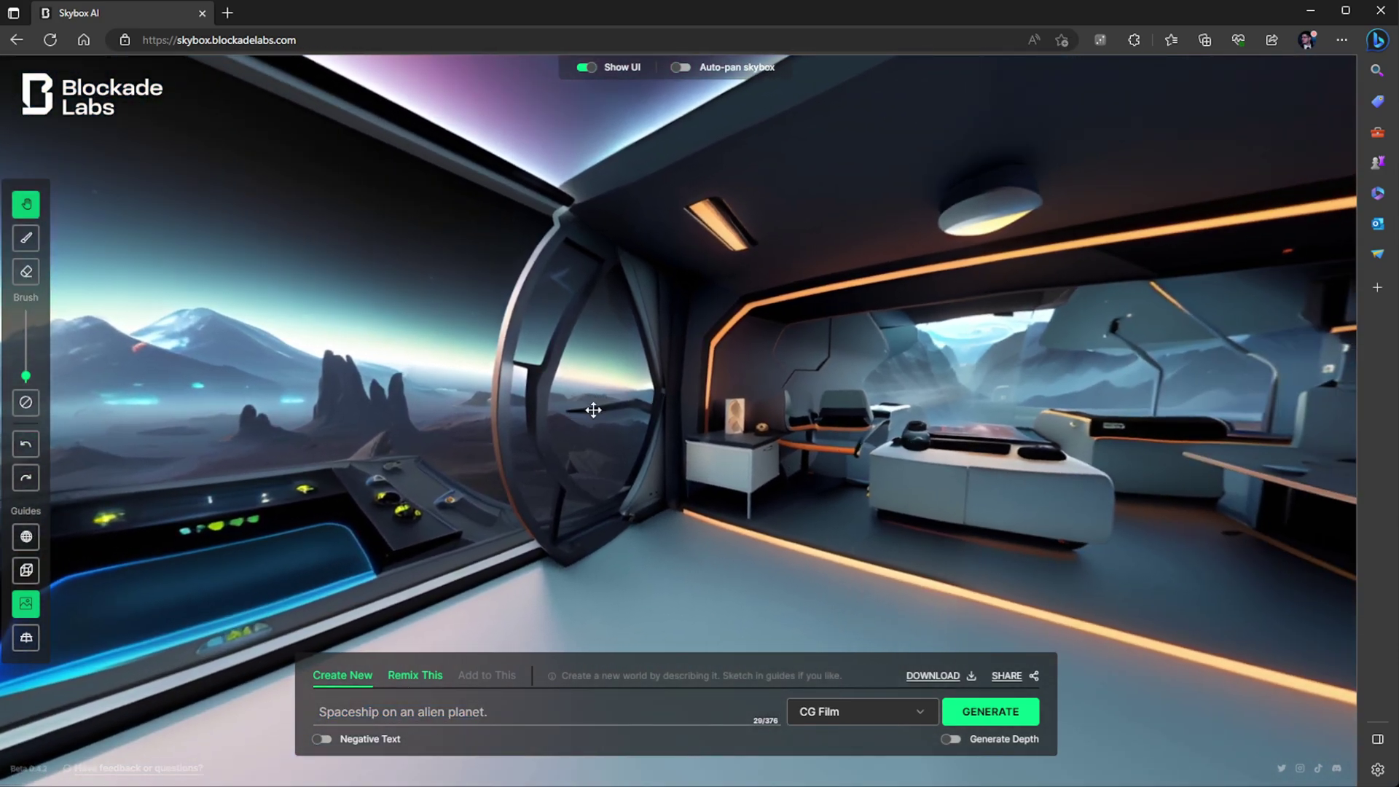
{"action": "left_click_drag", "start_coordinate": [593, 410], "coordinate": [612, 740]}
{"action": "left_click_drag", "start_coordinate": [774, 637], "coordinate": [728, 351]}
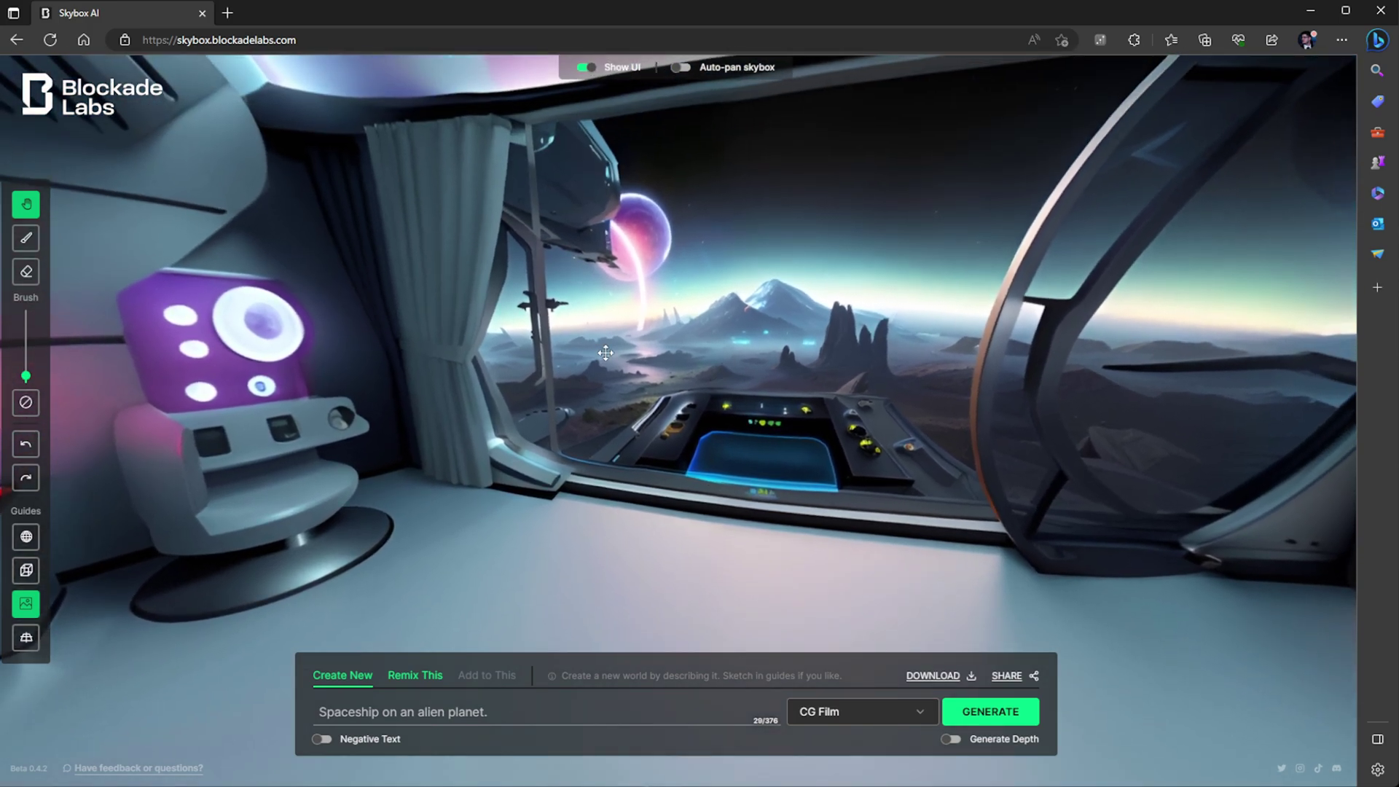
{"action": "left_click_drag", "start_coordinate": [606, 352], "coordinate": [559, 425]}
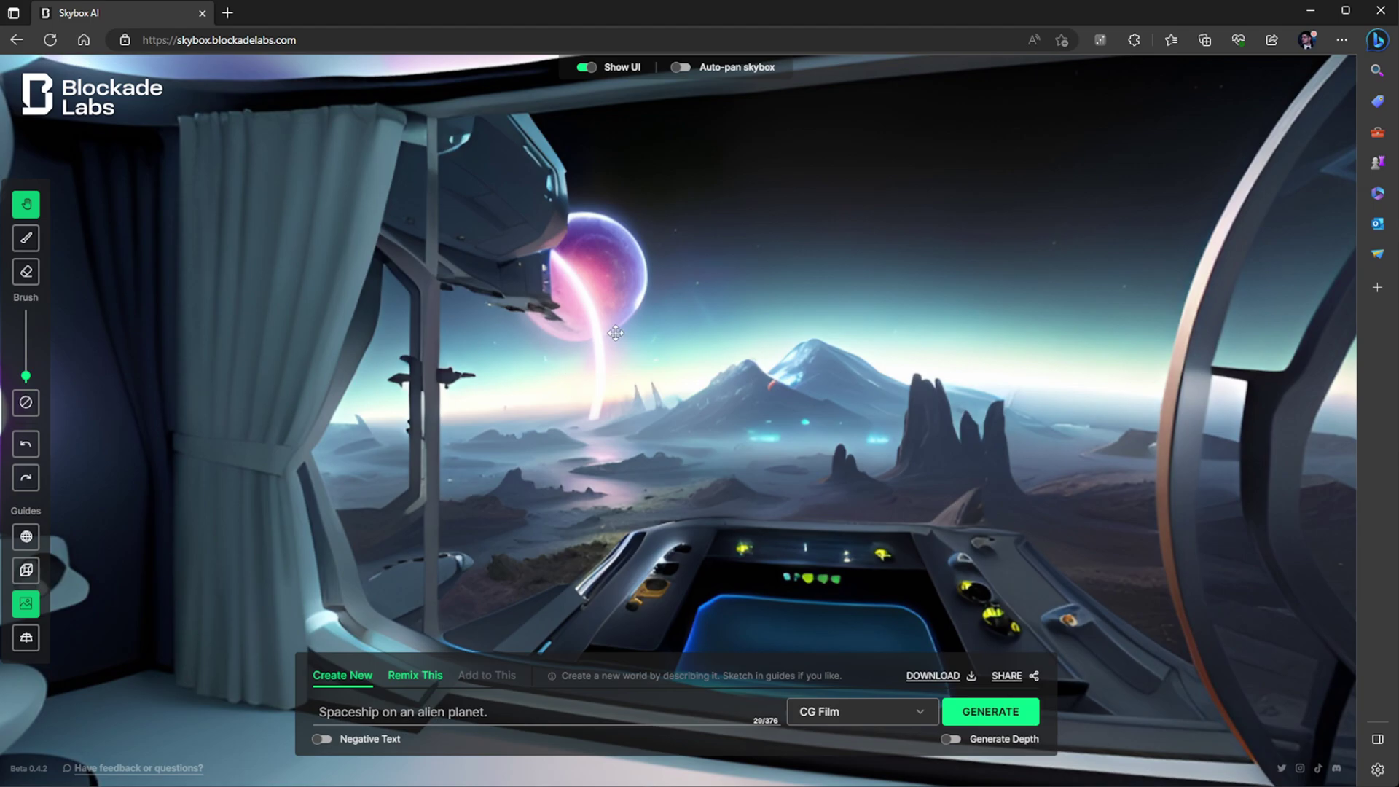
{"action": "scroll", "coordinate": [616, 333], "scroll_direction": "down", "scroll_amount": 3}
{"action": "left_click_drag", "start_coordinate": [543, 325], "coordinate": [904, 306]}
{"action": "left_click_drag", "start_coordinate": [511, 466], "coordinate": [1009, 418]}
{"action": "left_click_drag", "start_coordinate": [219, 412], "coordinate": [603, 431]}
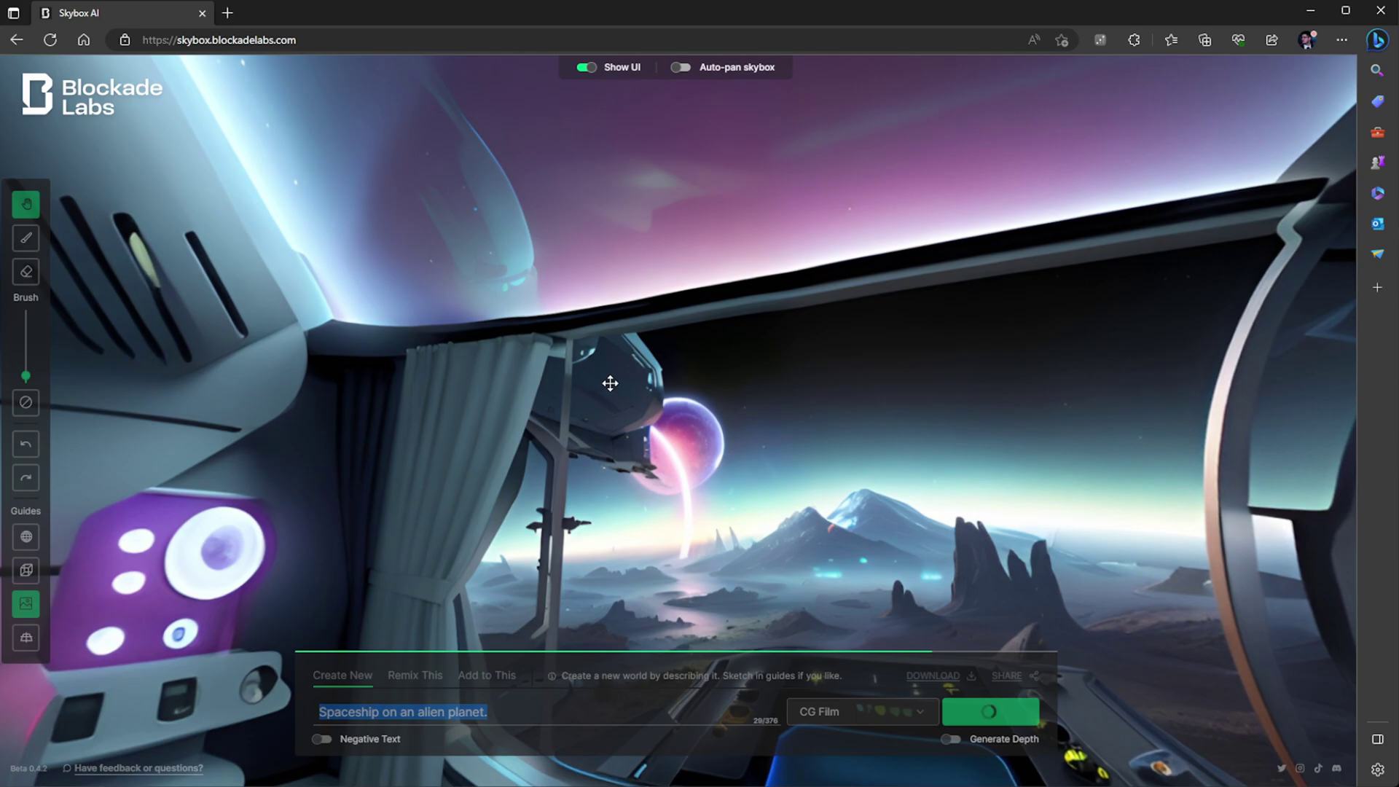
{"action": "left_click_drag", "start_coordinate": [610, 384], "coordinate": [413, 410]}
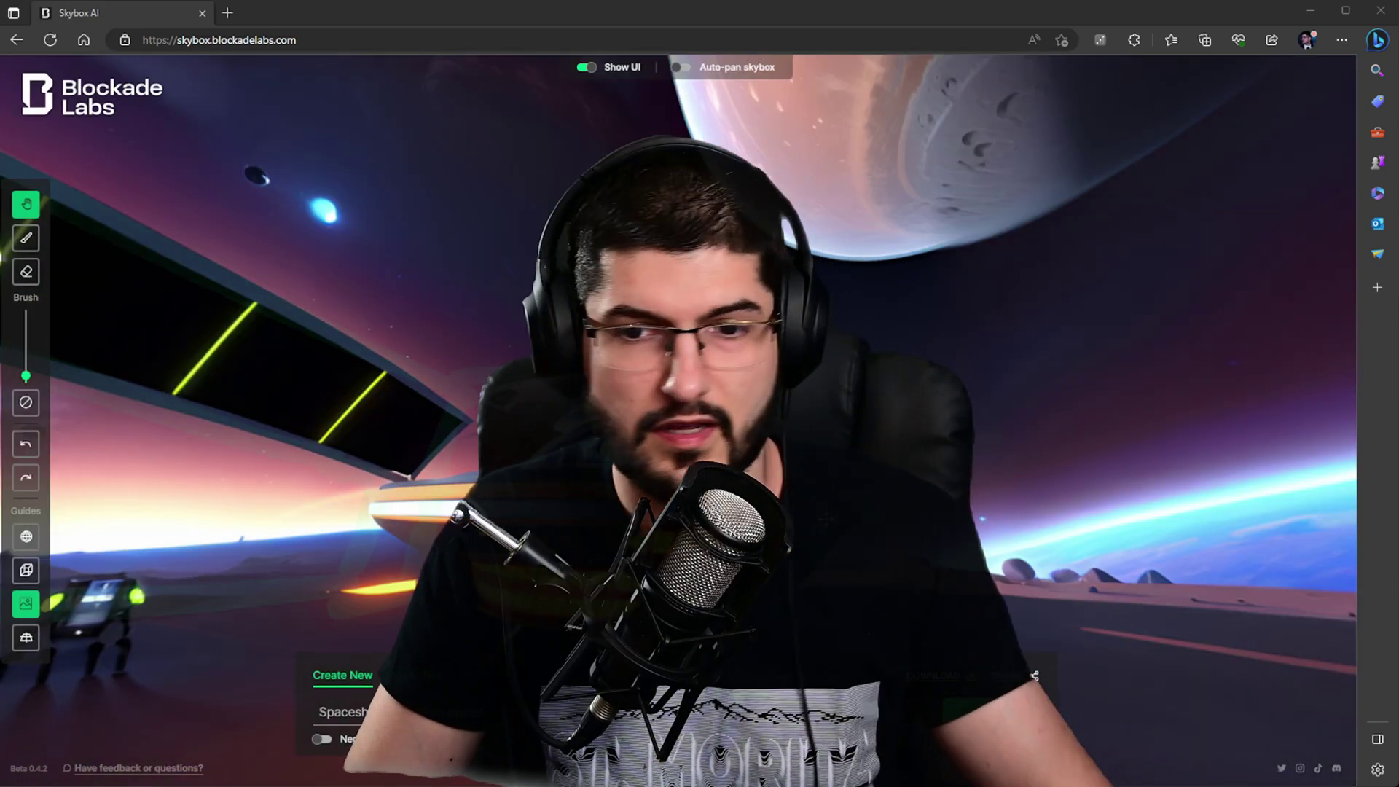
{"action": "left_click_drag", "start_coordinate": [838, 510], "coordinate": [546, 510]}
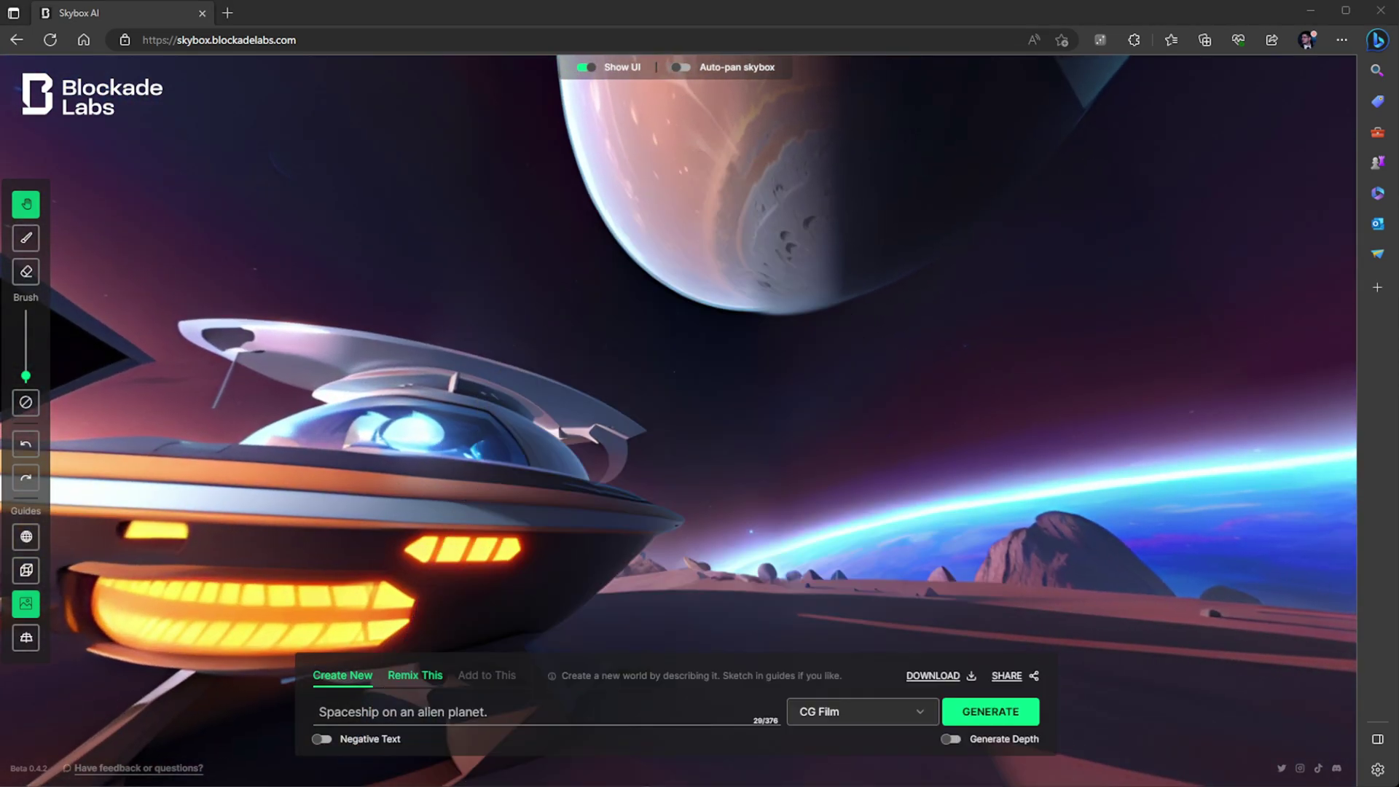
Step: Look around the spaceship skybox and compare the blue hatch, engines and saucer with the overlaid brush sketch
{"action": "left_click_drag", "start_coordinate": [357, 424], "coordinate": [693, 422]}
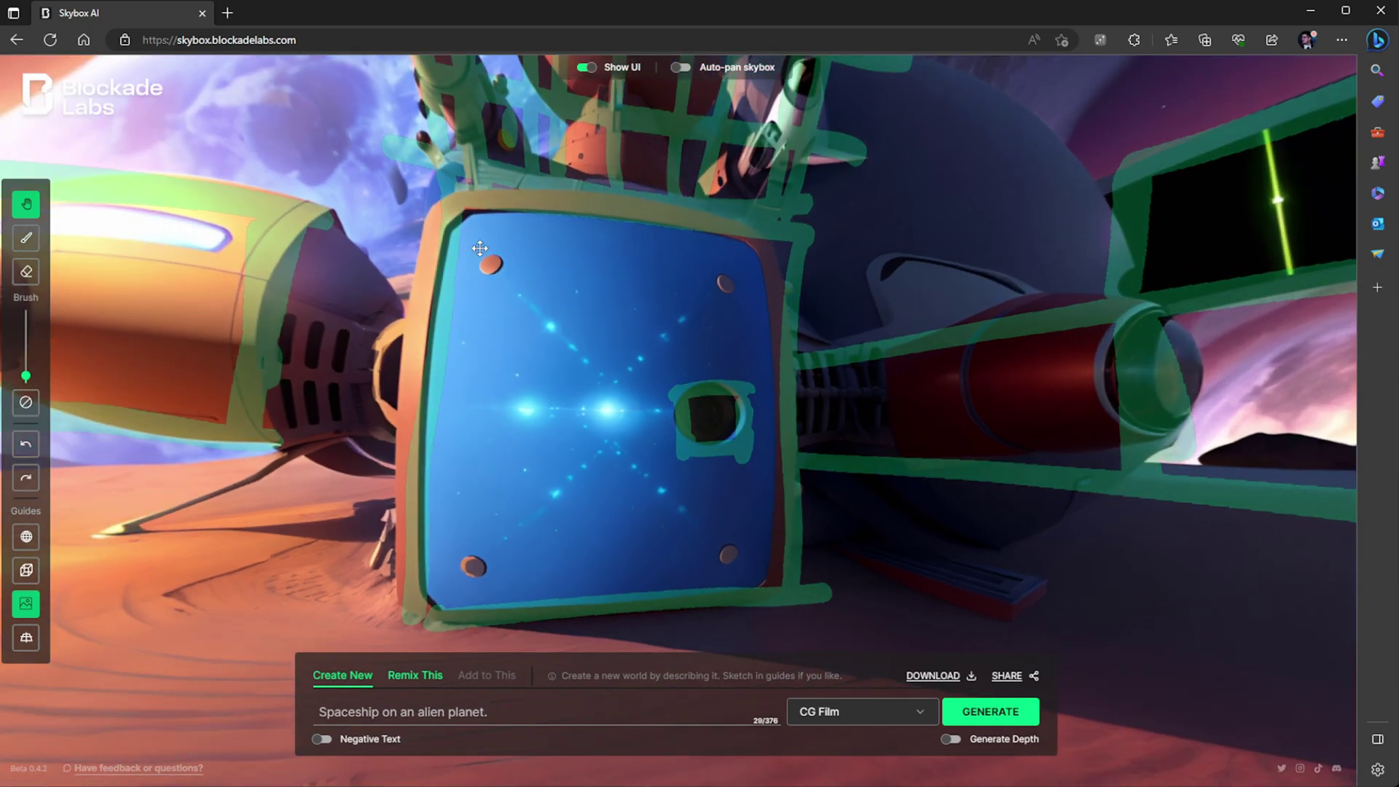
{"action": "left_click_drag", "start_coordinate": [480, 247], "coordinate": [486, 396]}
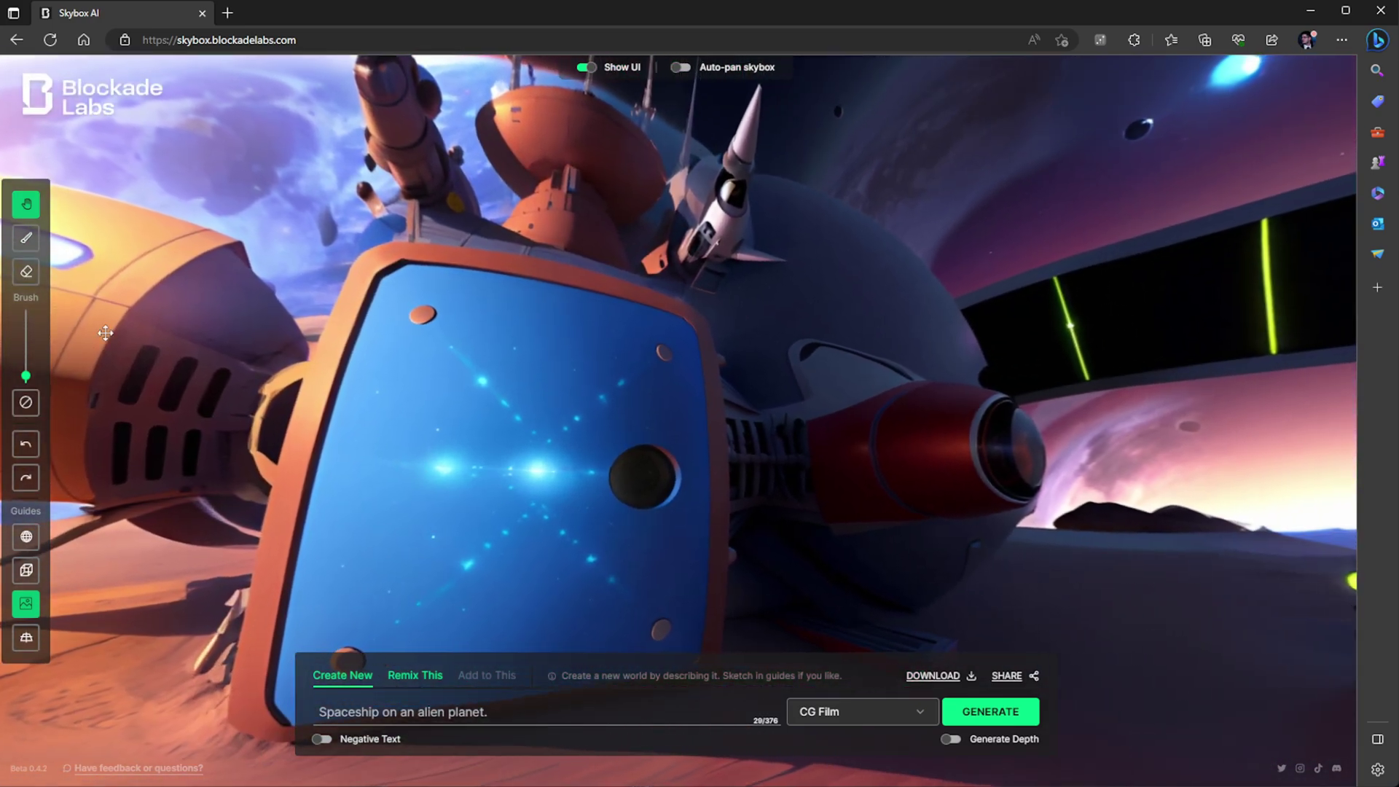
{"action": "left_click_drag", "start_coordinate": [106, 290], "coordinate": [762, 428]}
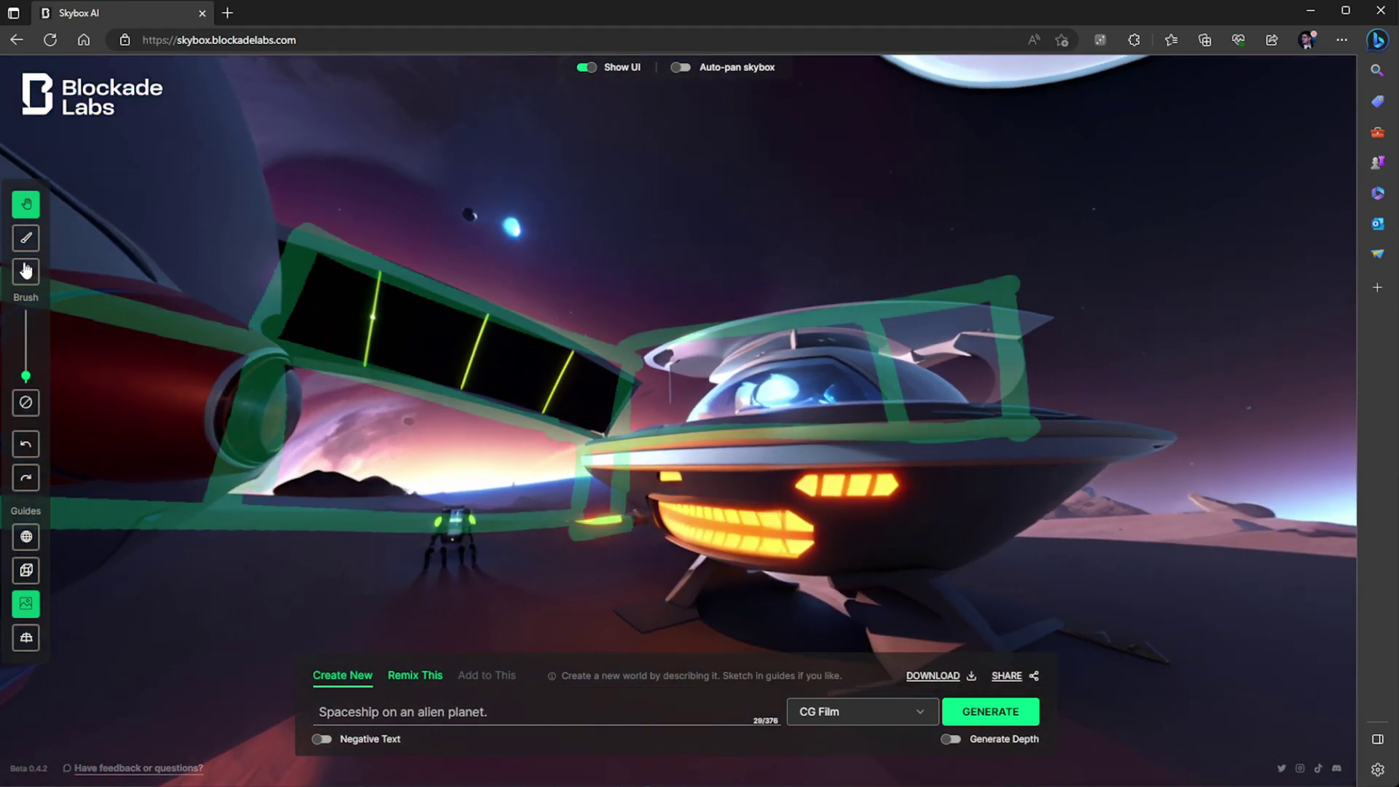
{"action": "left_click_drag", "start_coordinate": [443, 309], "coordinate": [297, 369]}
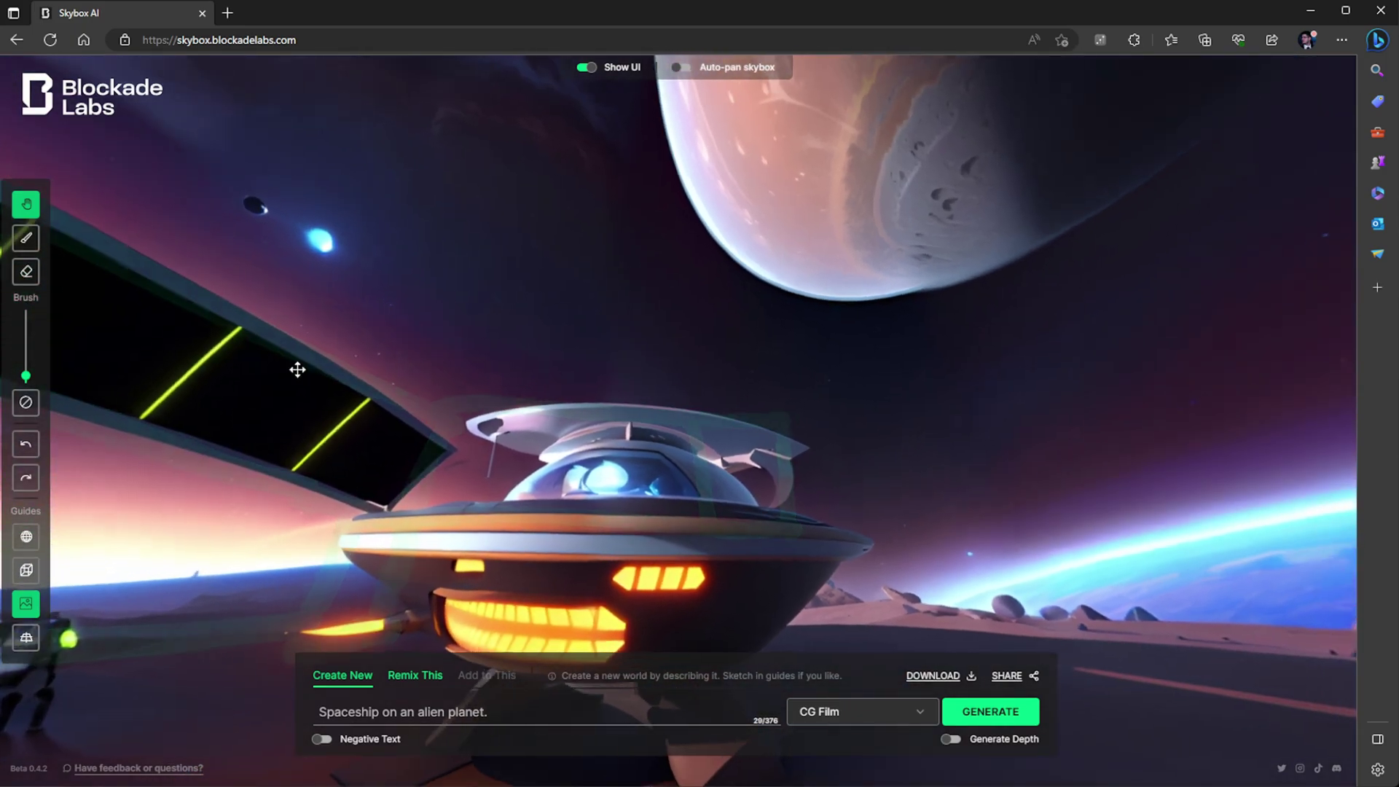
{"action": "left_click_drag", "start_coordinate": [443, 272], "coordinate": [587, 353]}
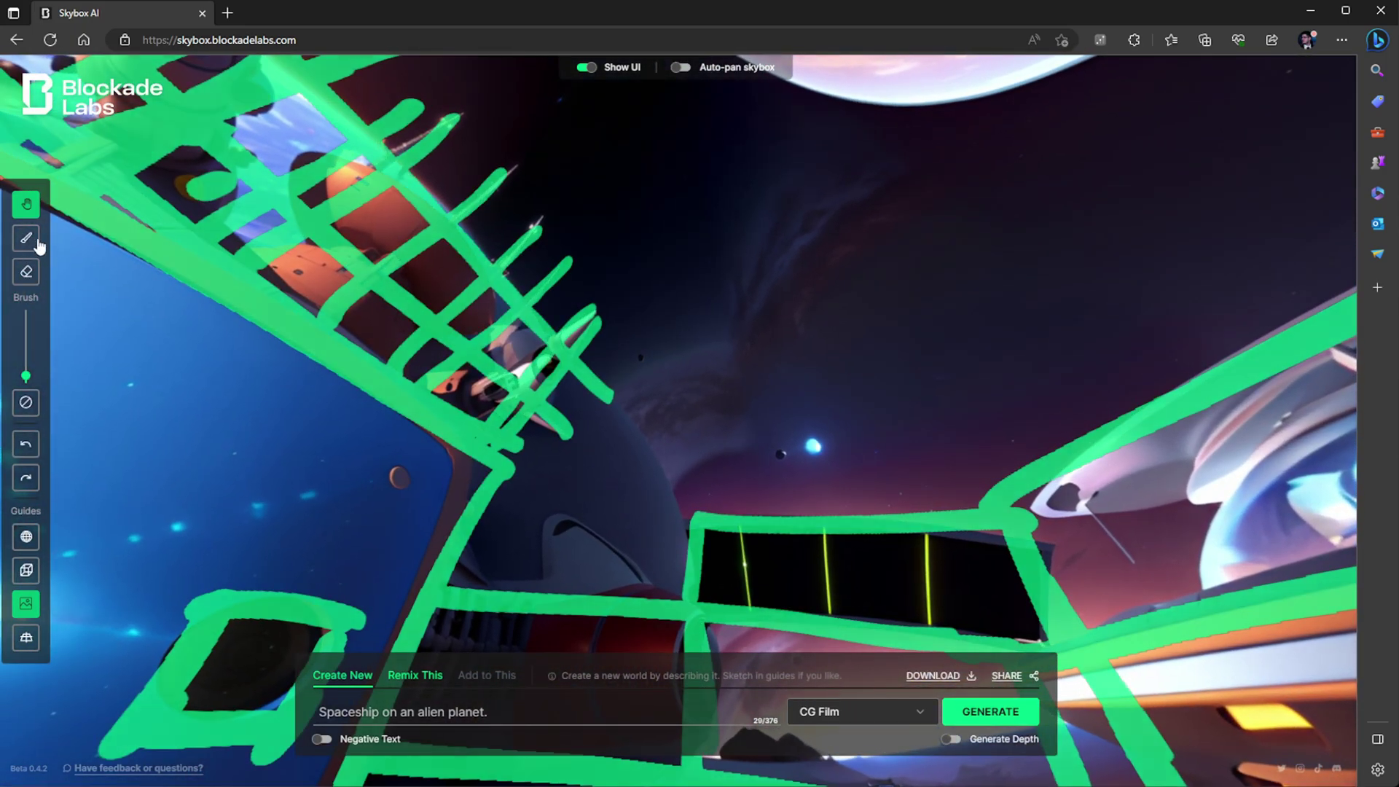
{"action": "left_click_drag", "start_coordinate": [700, 333], "coordinate": [940, 325]}
{"action": "left_click_drag", "start_coordinate": [659, 365], "coordinate": [700, 290]}
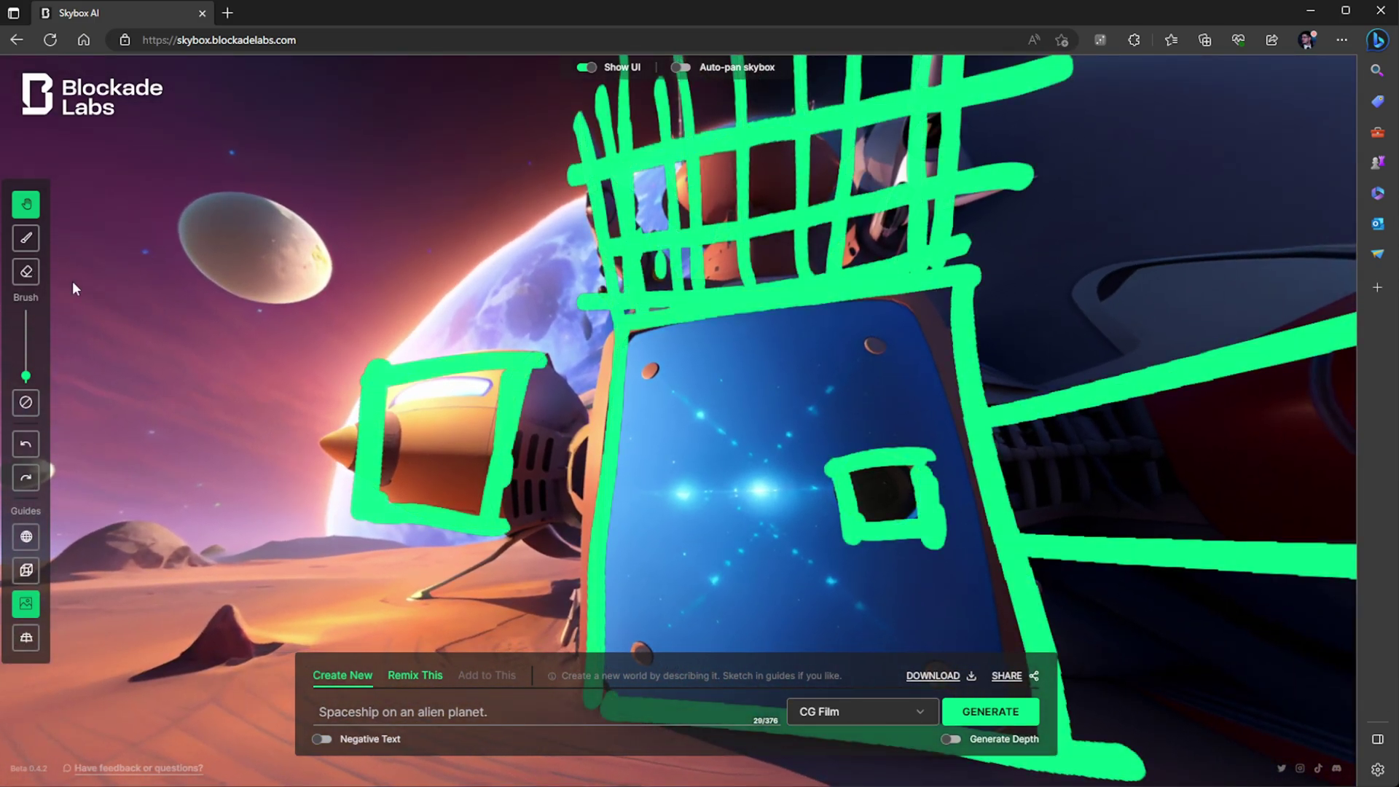
Step: Examine the skybox straight overhead around the planet and straight down at the ground for seams and distortion
{"action": "left_click_drag", "start_coordinate": [73, 287], "coordinate": [603, 362]}
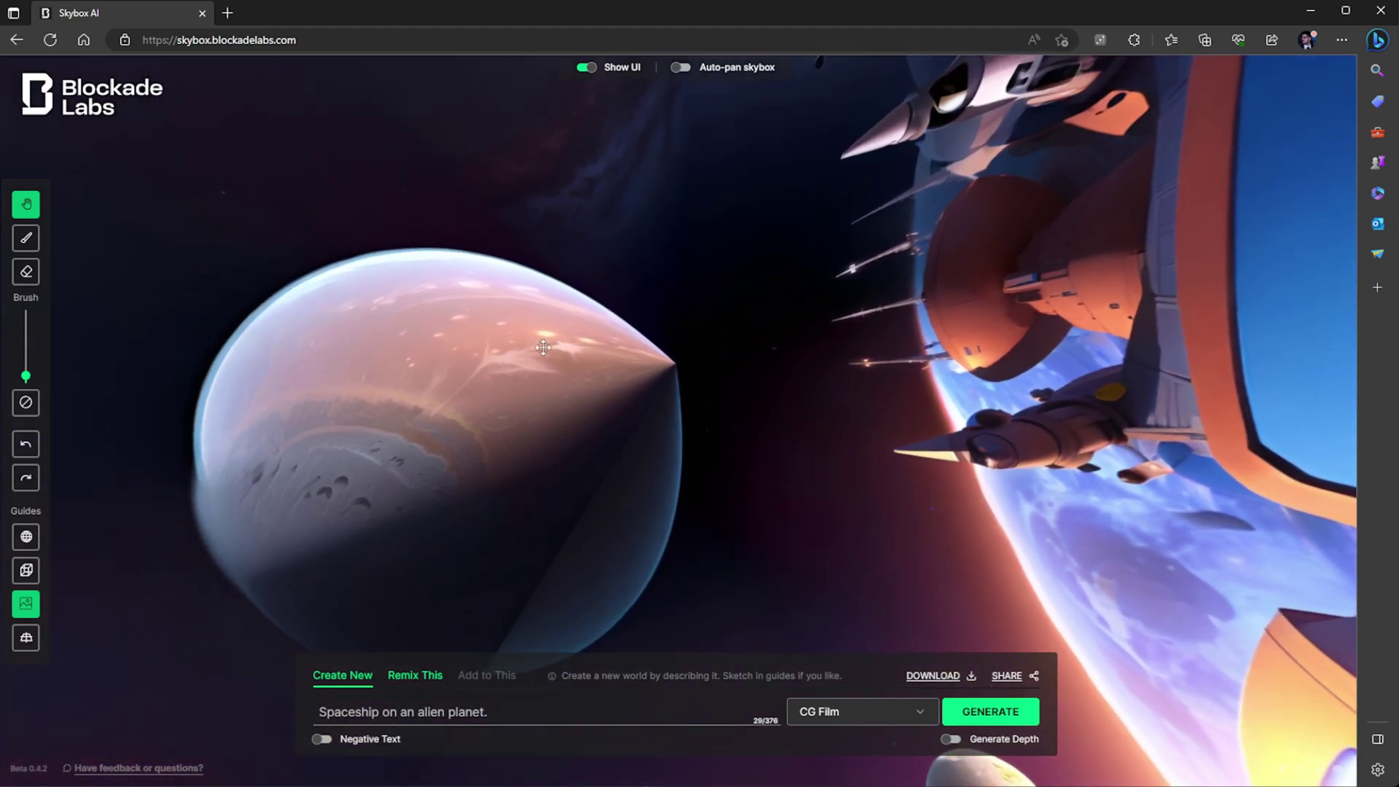
{"action": "left_click_drag", "start_coordinate": [743, 499], "coordinate": [696, 443]}
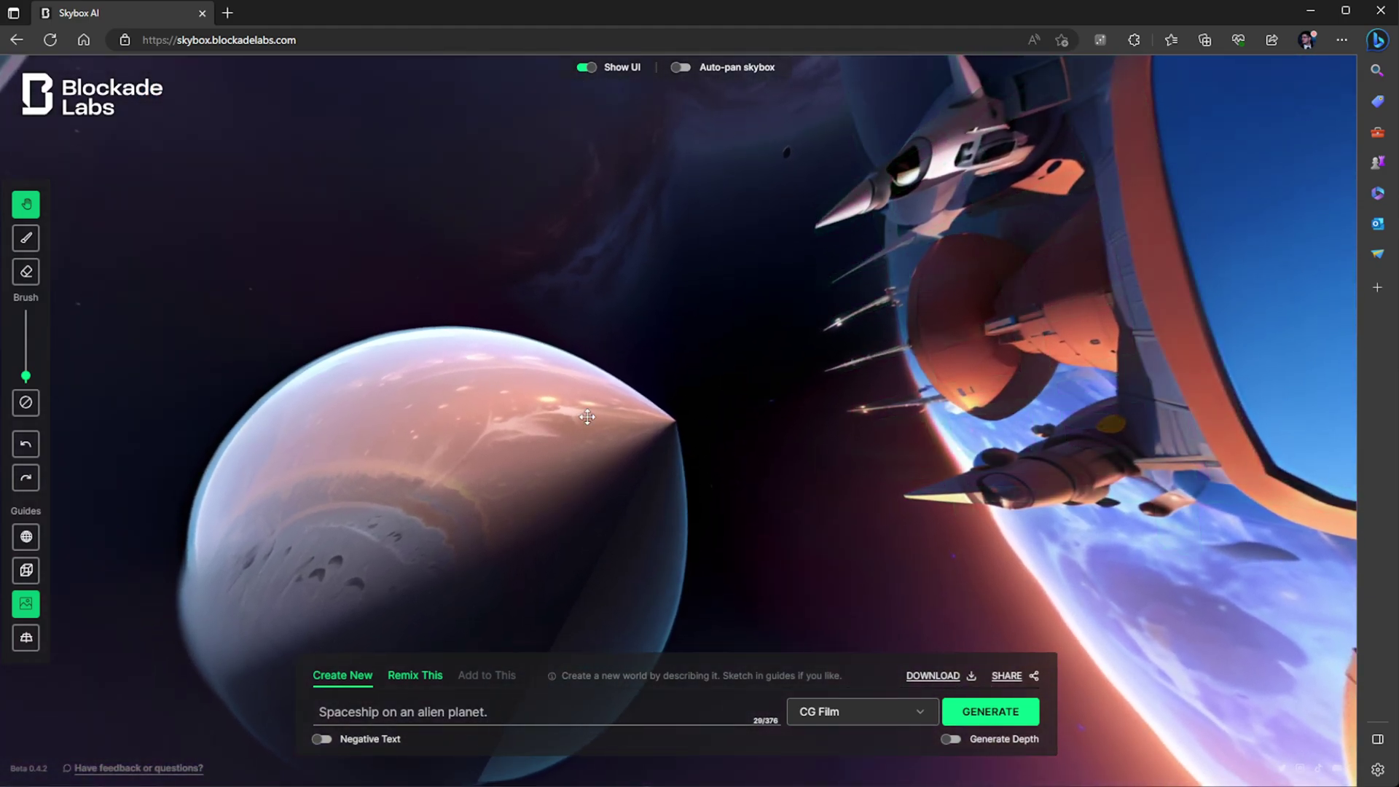
{"action": "left_click_drag", "start_coordinate": [599, 415], "coordinate": [536, 498]}
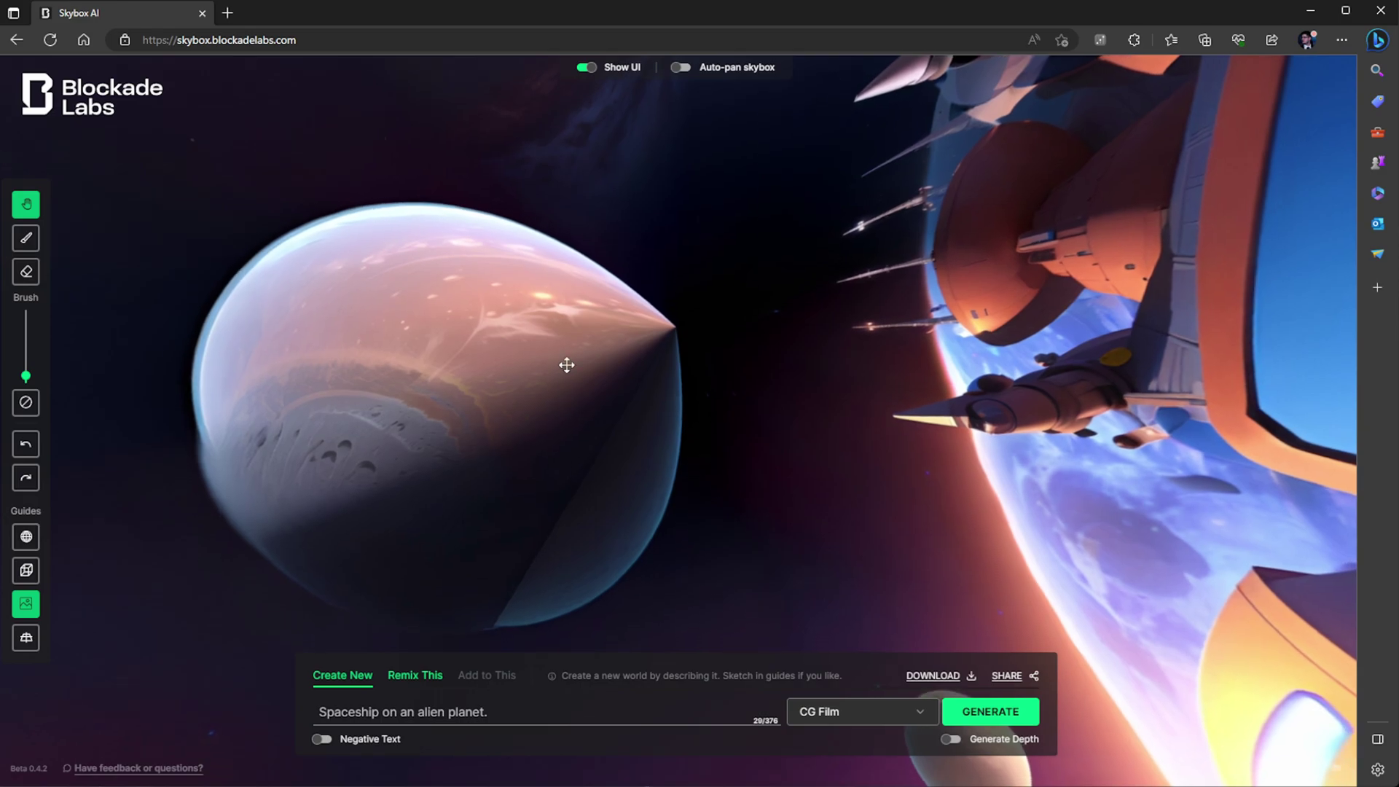
{"action": "left_click_drag", "start_coordinate": [567, 365], "coordinate": [756, 184]}
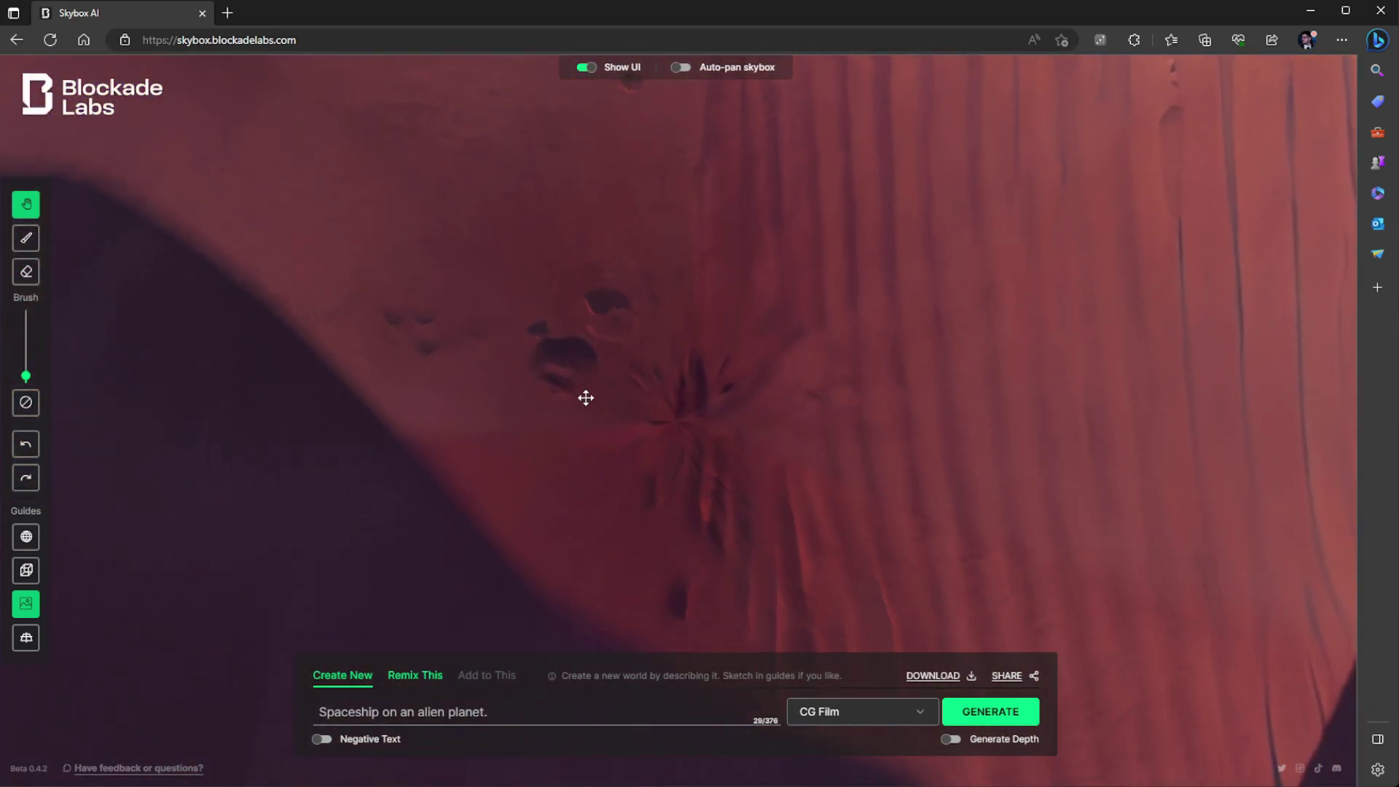
{"action": "left_click_drag", "start_coordinate": [704, 413], "coordinate": [340, 351]}
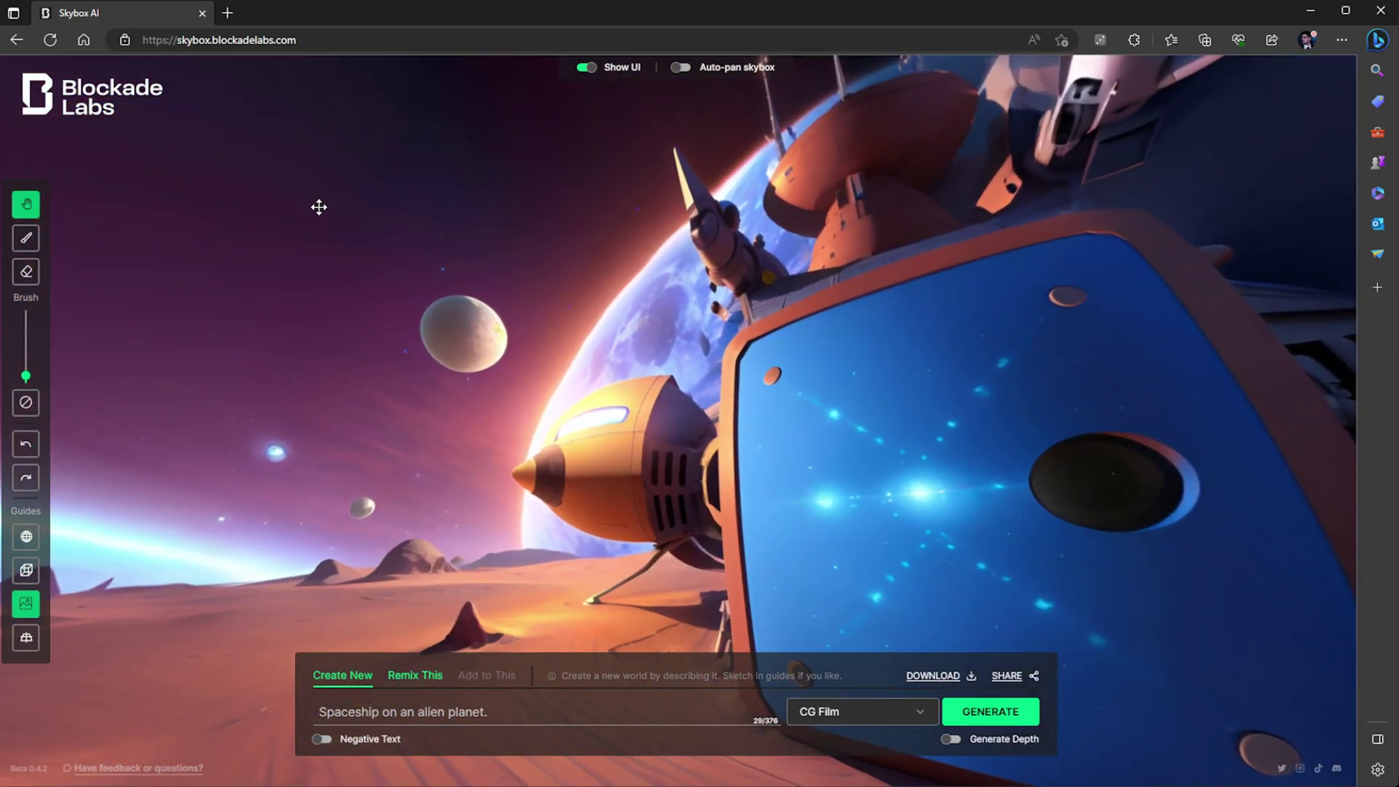
{"action": "left_click_drag", "start_coordinate": [288, 264], "coordinate": [579, 157]}
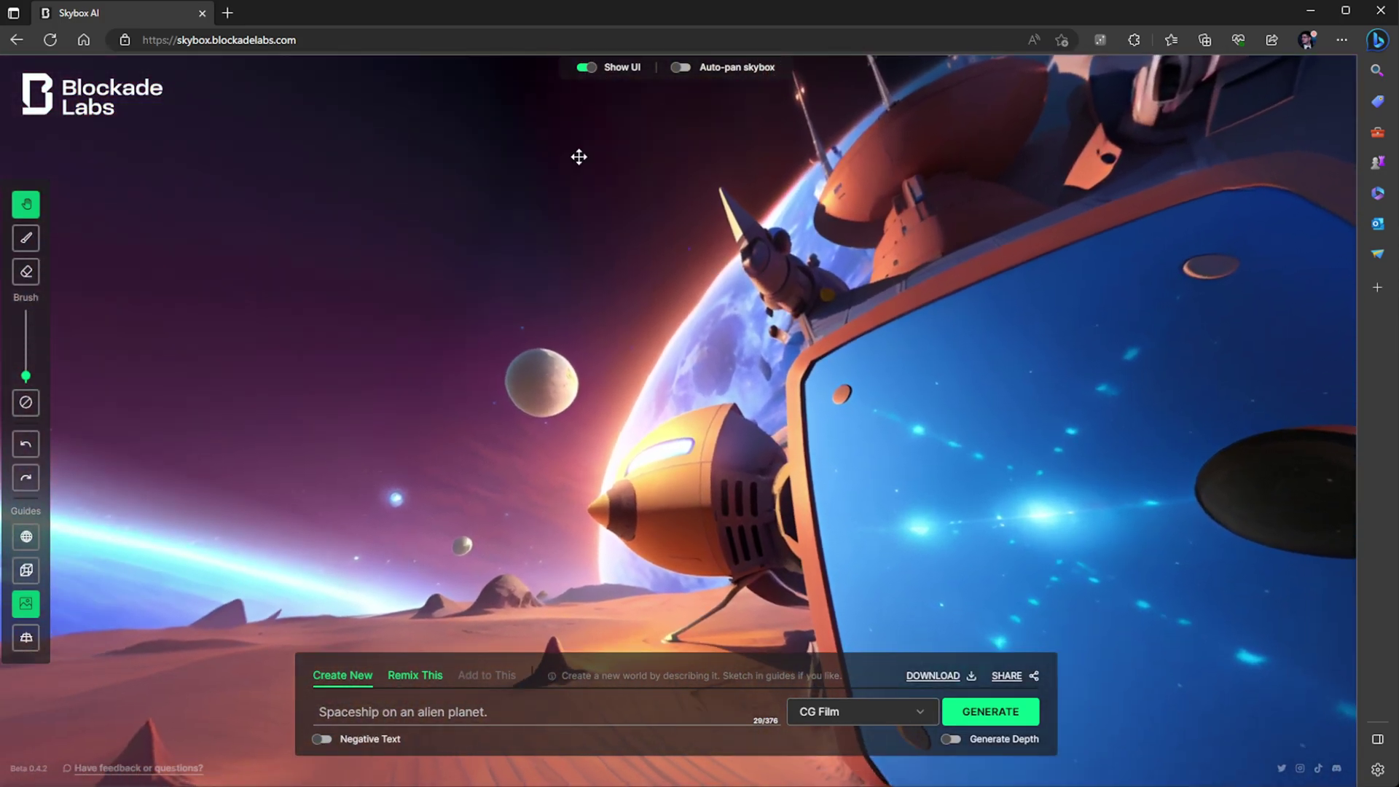
Step: Turn on automatic panning of the skybox and look across the hatch, yellow engine and desert horizon
{"action": "left_click", "coordinate": [681, 67]}
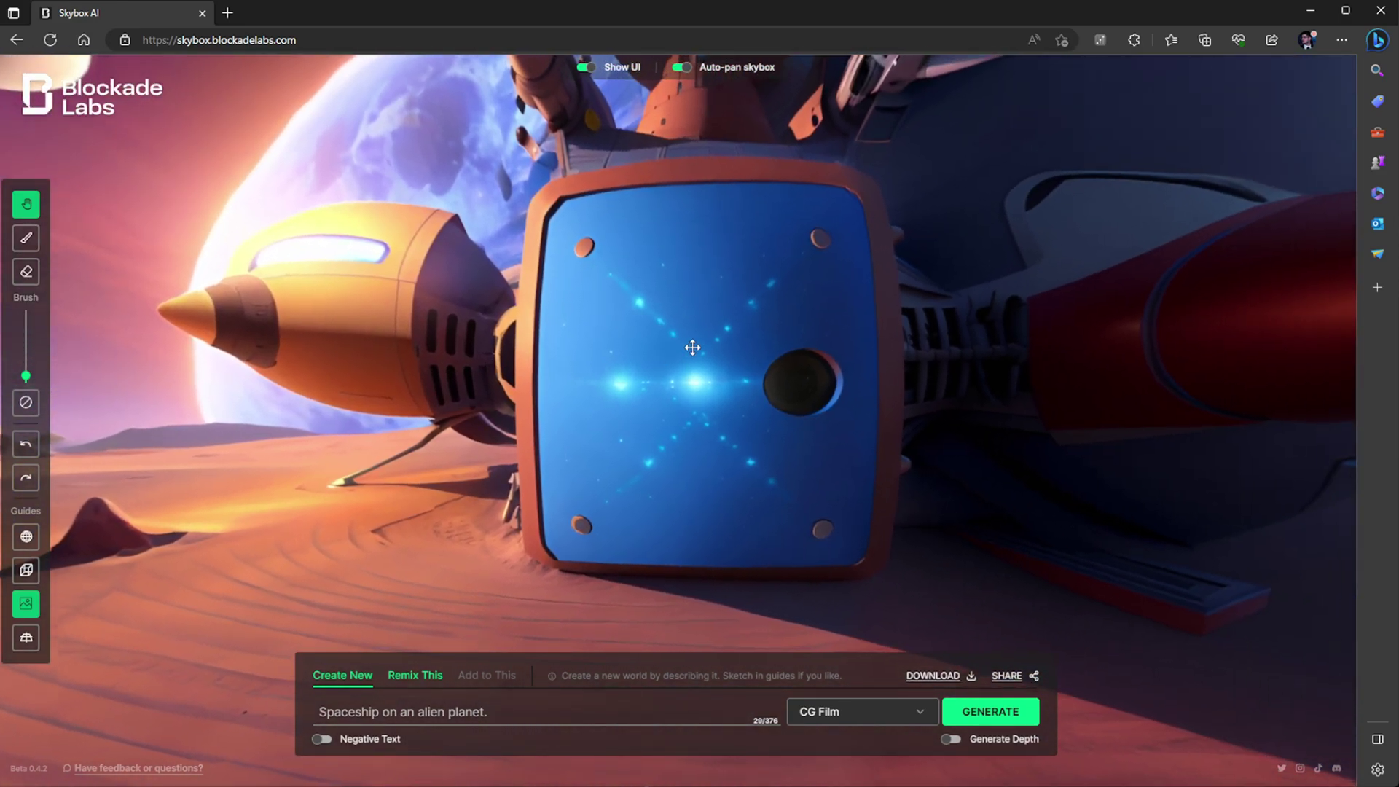
{"action": "left_click_drag", "start_coordinate": [692, 348], "coordinate": [928, 435]}
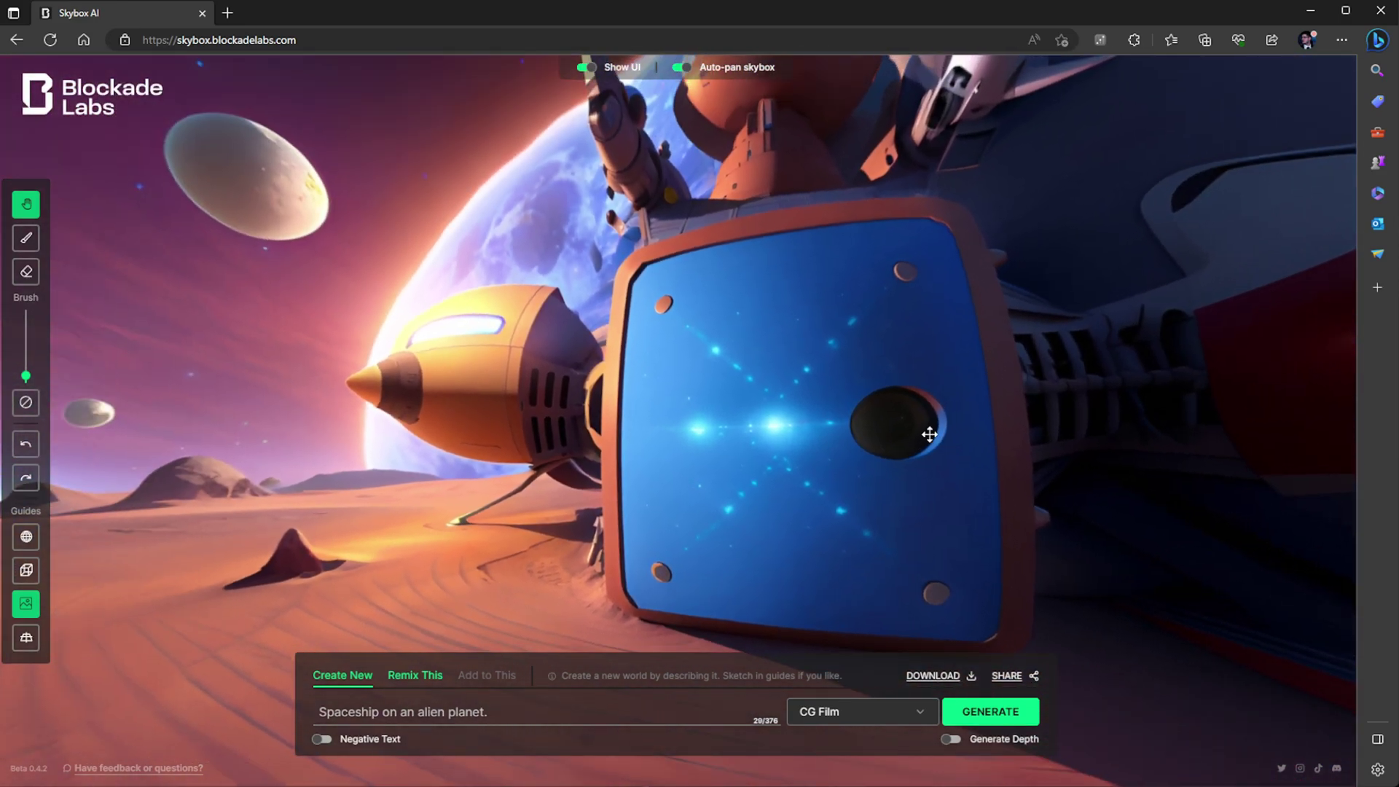
{"action": "left_click_drag", "start_coordinate": [511, 306], "coordinate": [911, 251]}
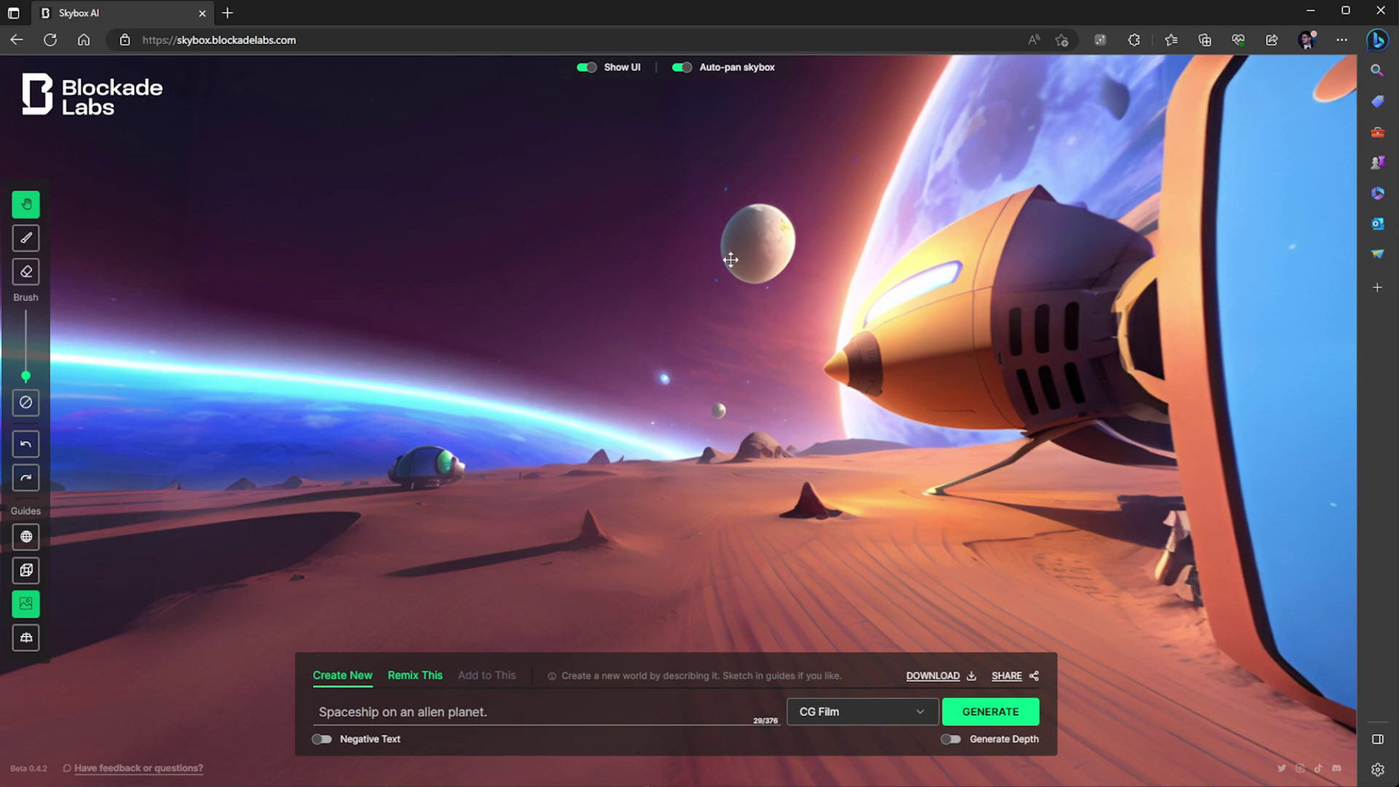